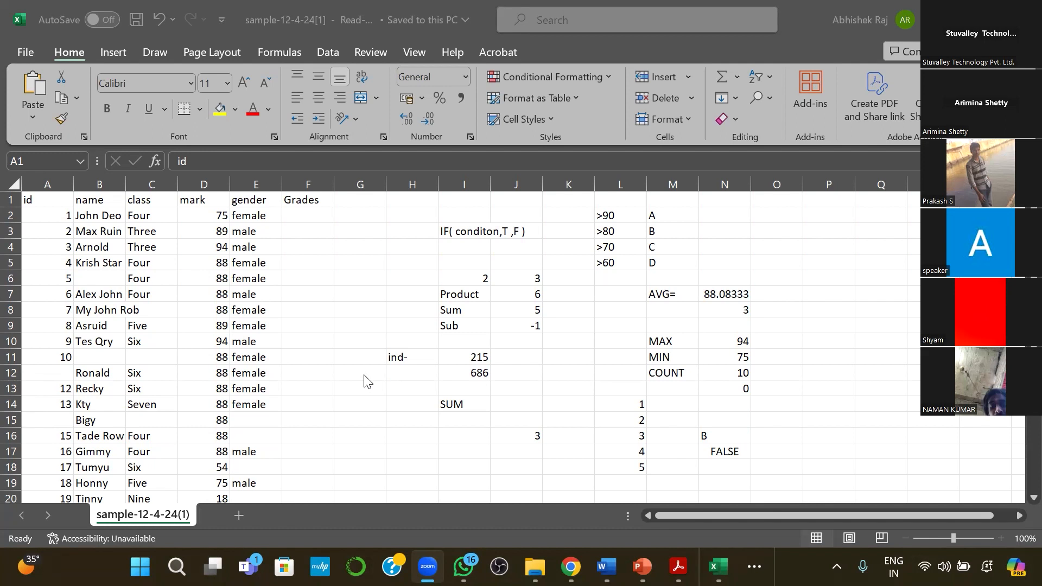
# Widen column I so the IF syntax text in I3 fits within its cell.
pyautogui.click(464, 232)
pyautogui.click(464, 232)
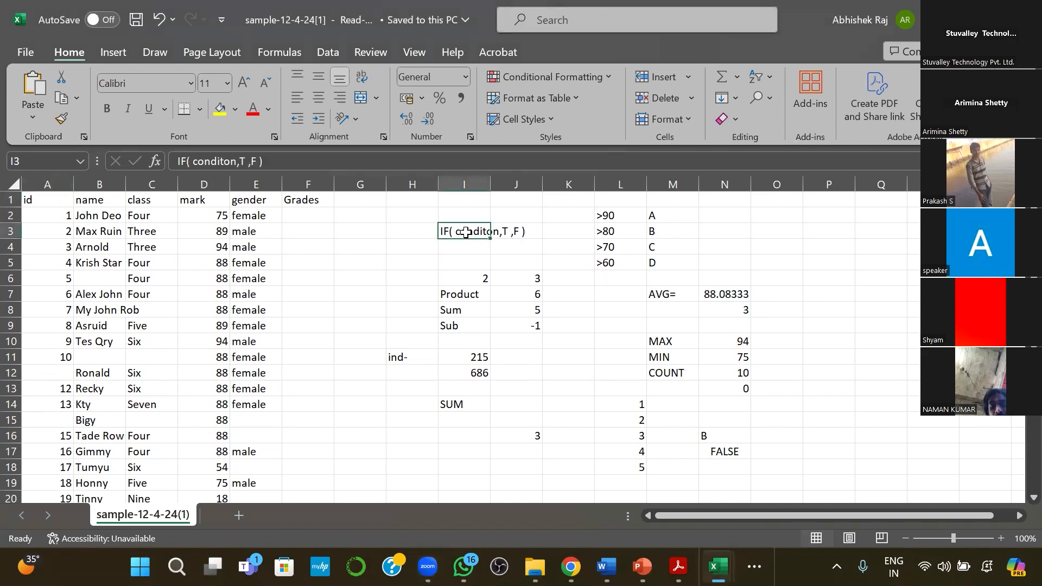
pyautogui.moveTo(490, 189); pyautogui.dragTo(529, 190)
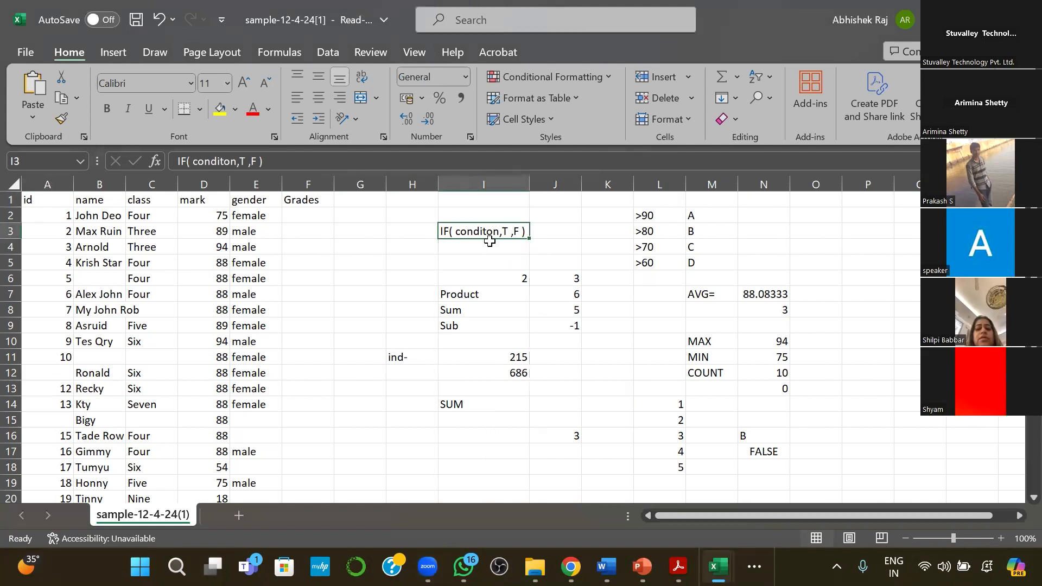
# Examine the condition, T and F arguments of the IF syntax note in cell I3.
pyautogui.doubleClick(471, 231)
pyautogui.doubleClick(472, 231)
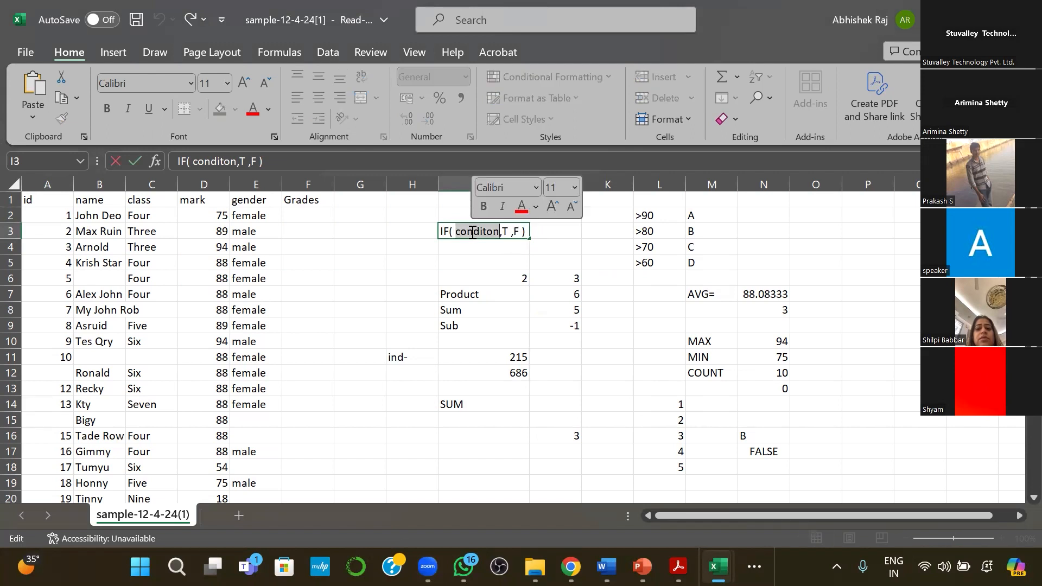
pyautogui.doubleClick(485, 232)
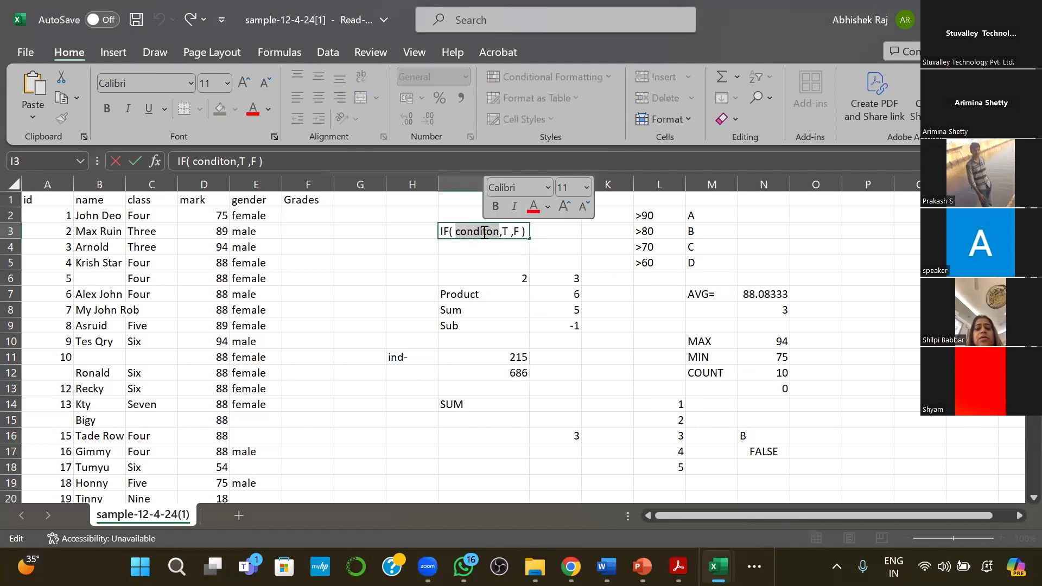
pyautogui.doubleClick(498, 232)
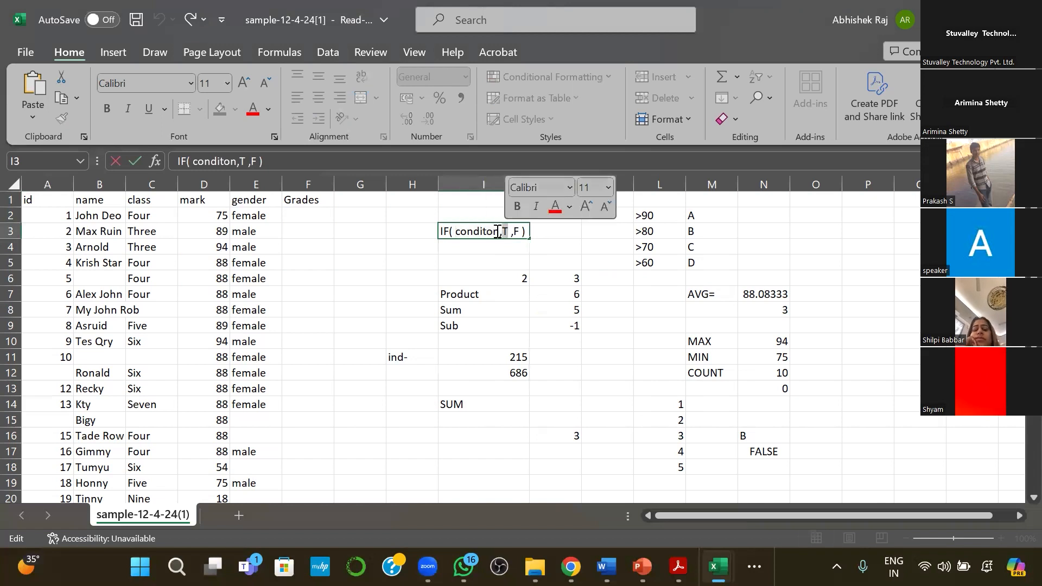
pyautogui.doubleClick(496, 232)
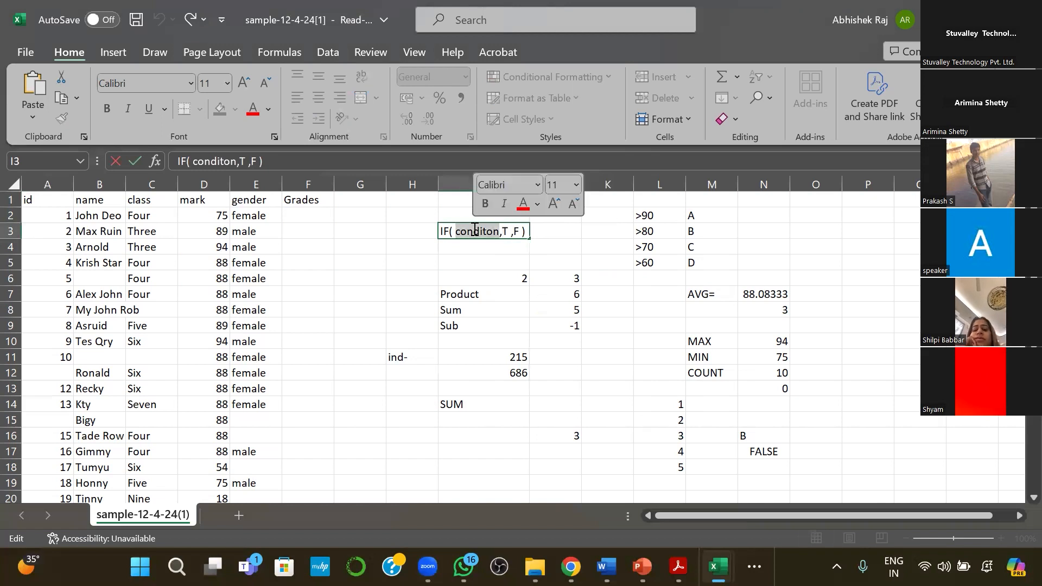
pyautogui.click(502, 232)
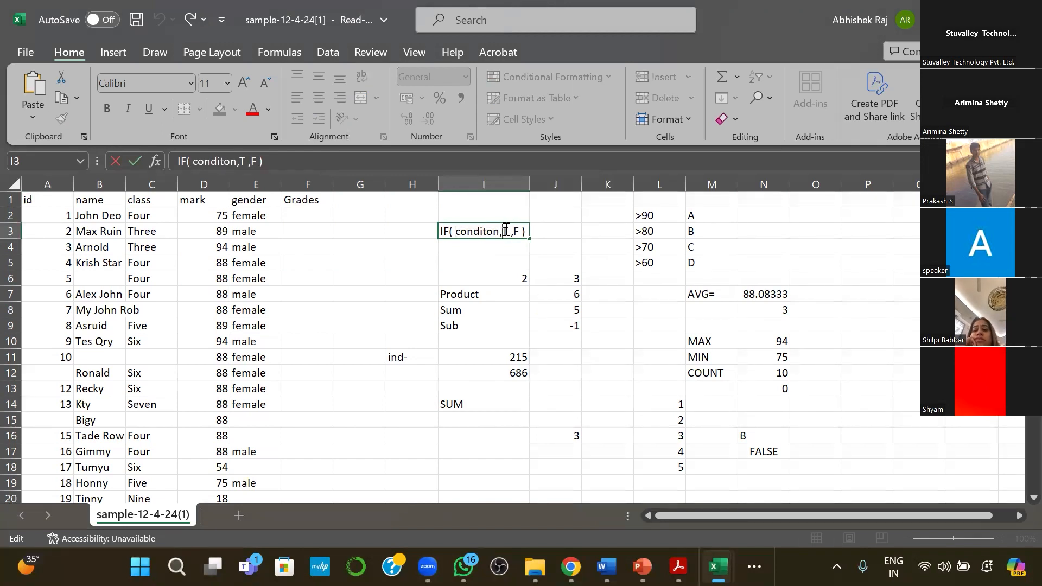
pyautogui.doubleClick(505, 231)
pyautogui.doubleClick(516, 231)
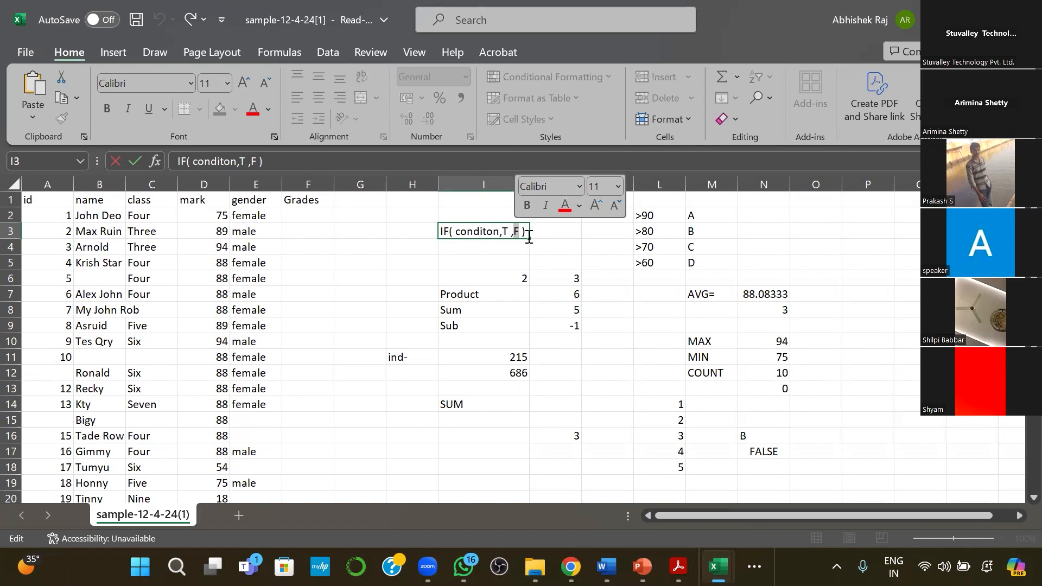
pyautogui.scroll(-2, 551, 263)
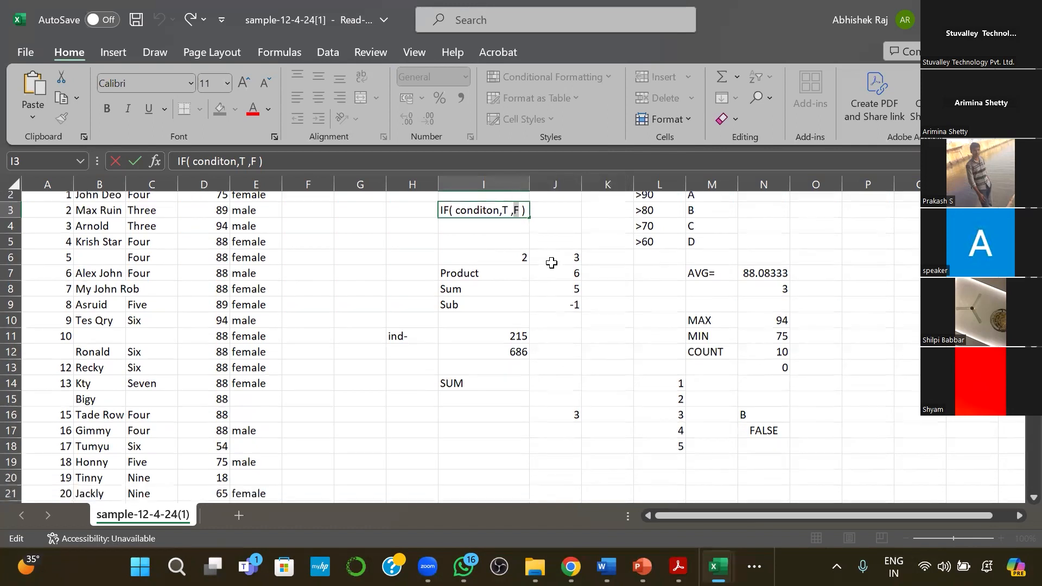
pyautogui.scroll(2, 552, 263)
pyautogui.hscroll(2, 551, 262)
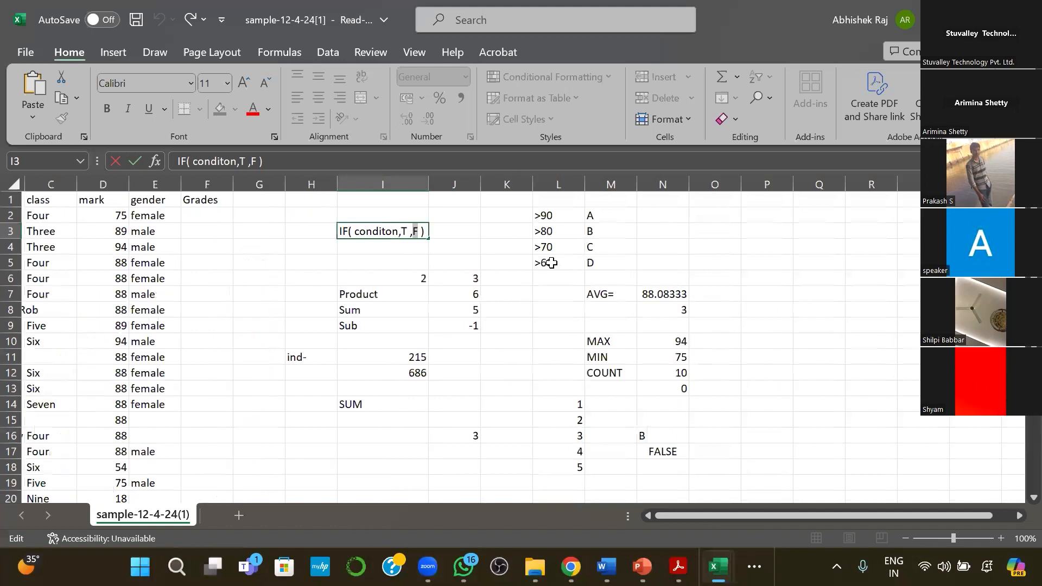
pyautogui.scroll(-3, 551, 262)
pyautogui.scroll(3, 551, 262)
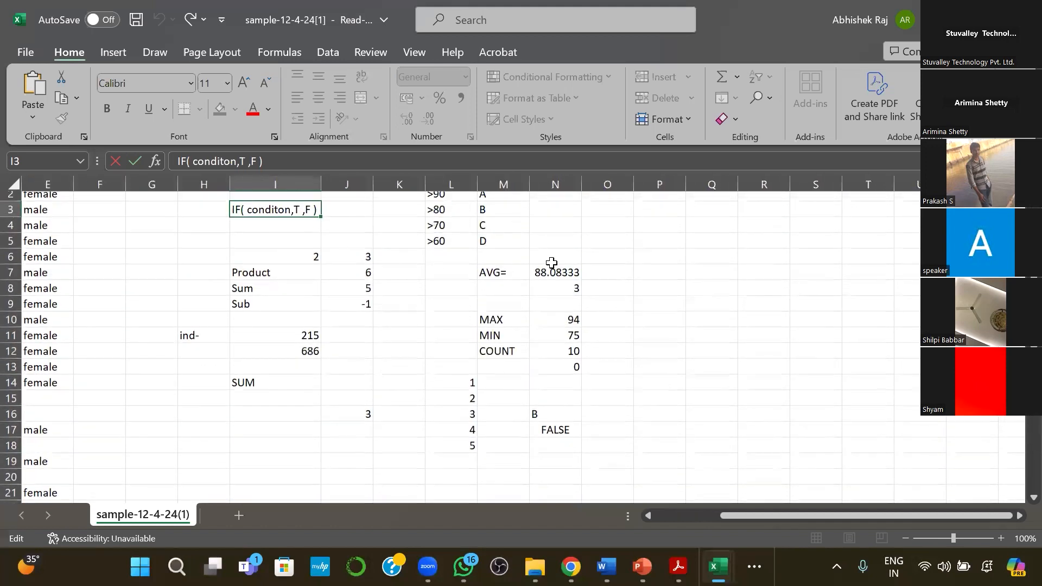
pyautogui.hscroll(-1, 391, 361)
pyautogui.hscroll(-1, 391, 360)
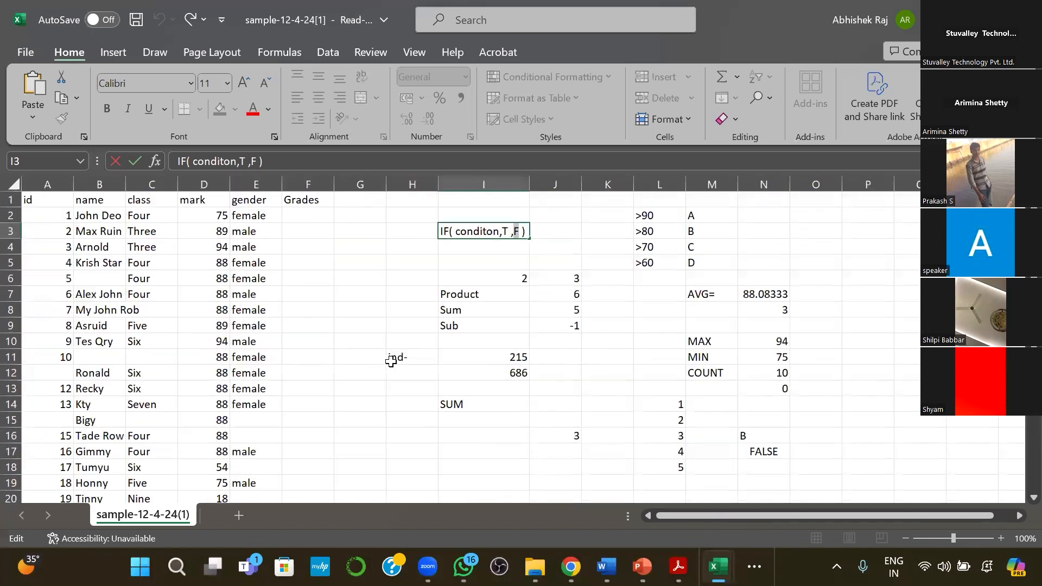
pyautogui.click(304, 217)
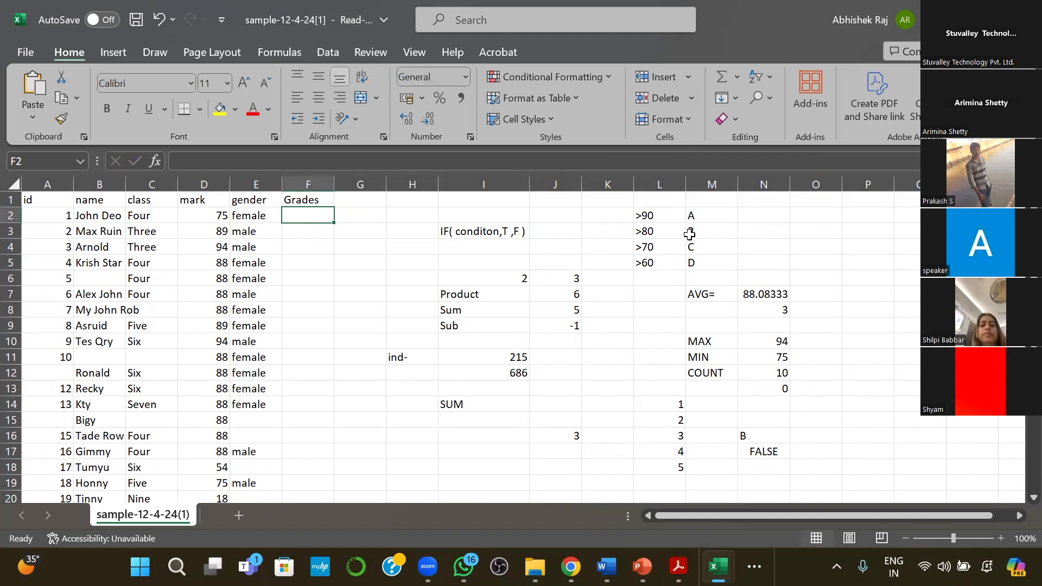
# Move the >80, >70 and >60 criteria with their grades B, C and D from L3:M5 to O2:P4.
pyautogui.moveTo(635, 226); pyautogui.dragTo(694, 265)
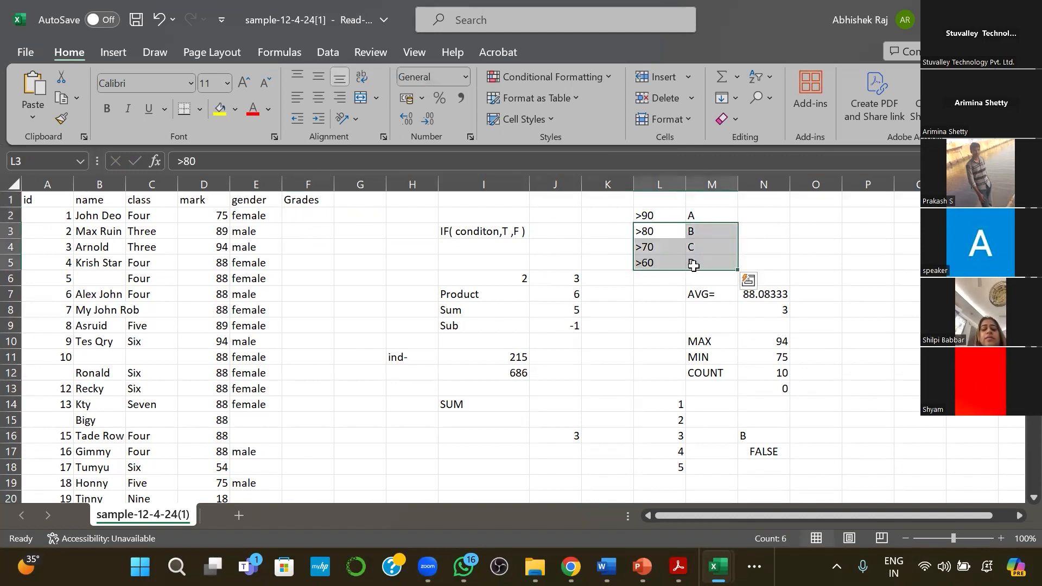
pyautogui.hotkey('ctrl', 'c')
pyautogui.hscroll(4, 635, 373)
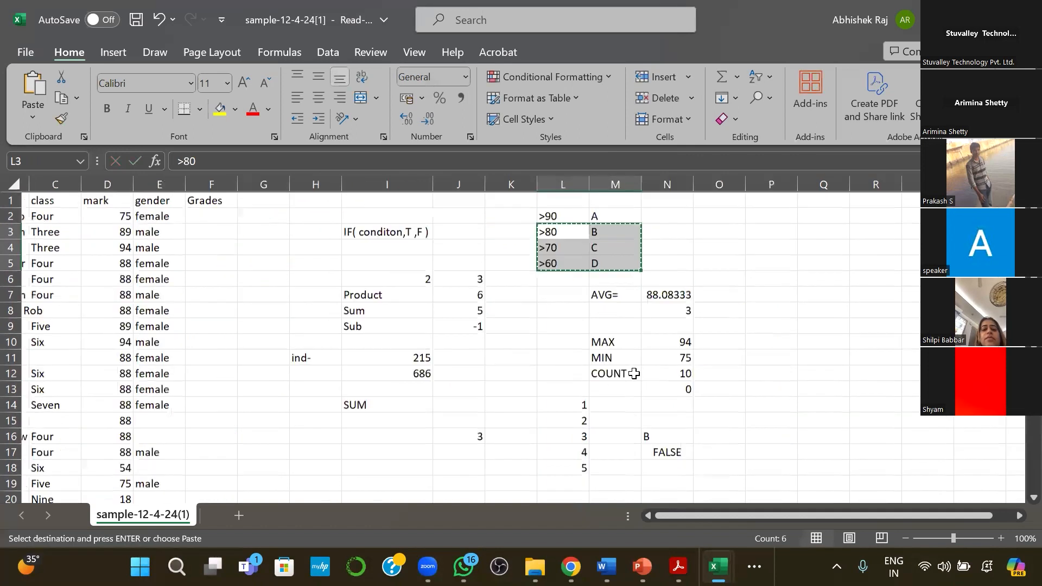
pyautogui.click(616, 220)
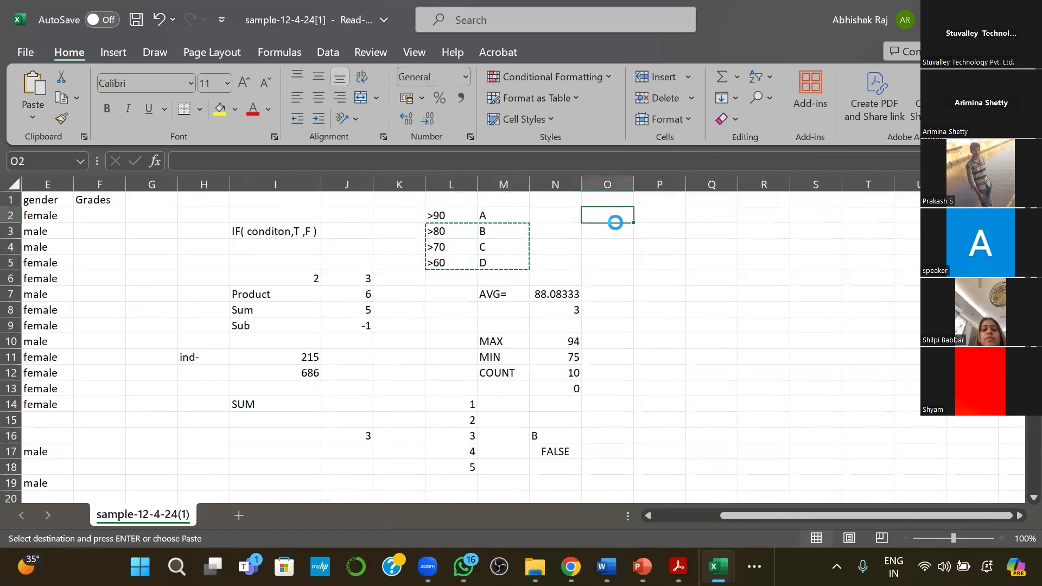
pyautogui.hotkey('ctrl', 'v')
# Review the >90 rule for grade A in L2:M2 and the first empty cell of the Grades column, F2.
pyautogui.moveTo(445, 214); pyautogui.dragTo(506, 213)
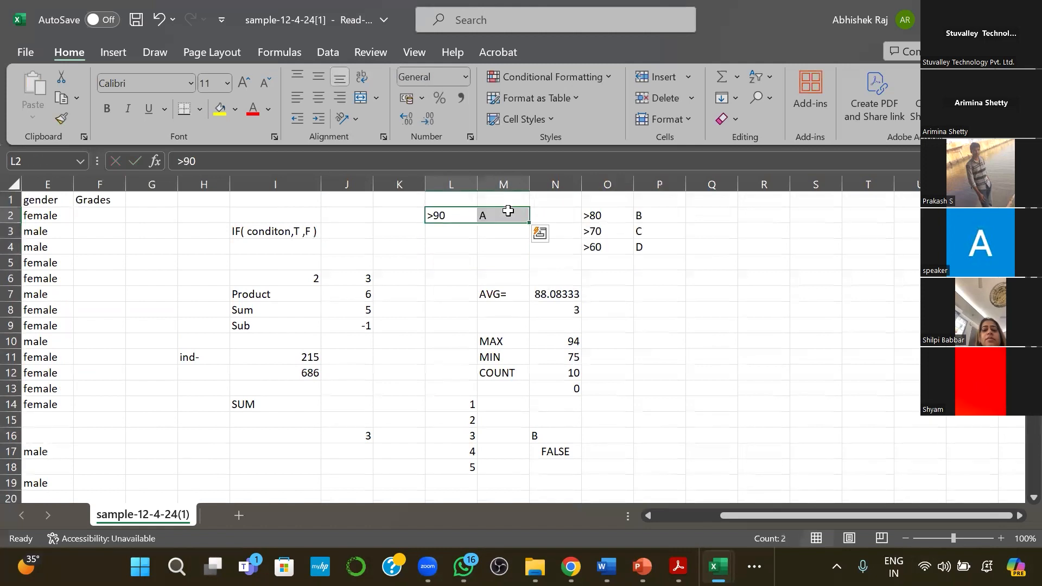
pyautogui.hscroll(-2, 508, 210)
pyautogui.hscroll(-1, 508, 210)
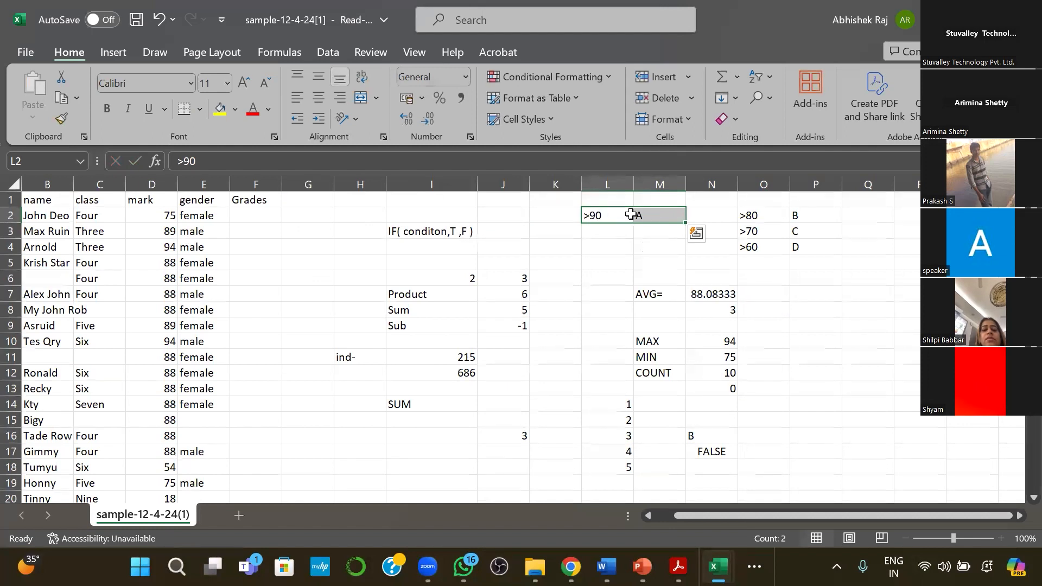
pyautogui.click(259, 212)
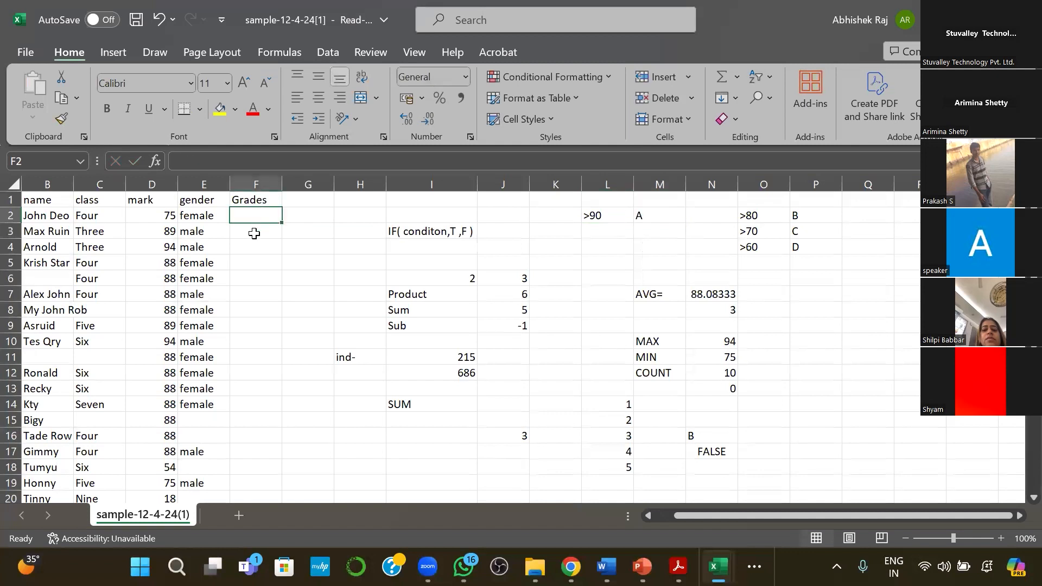
pyautogui.hscroll(-1, 274, 212)
pyautogui.hscroll(1, 335, 215)
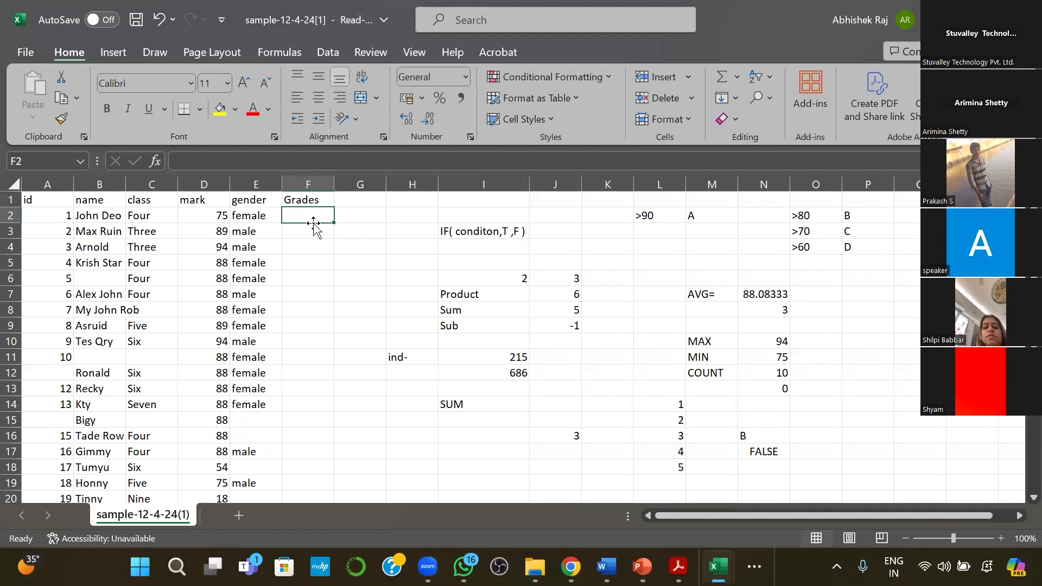
pyautogui.click(718, 152)
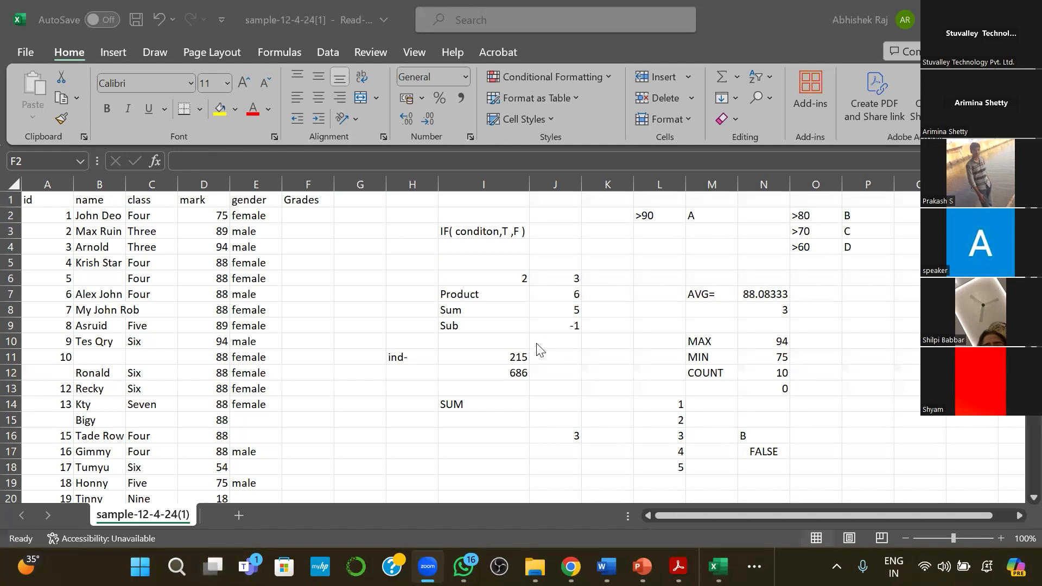
pyautogui.scroll(-2, 537, 349)
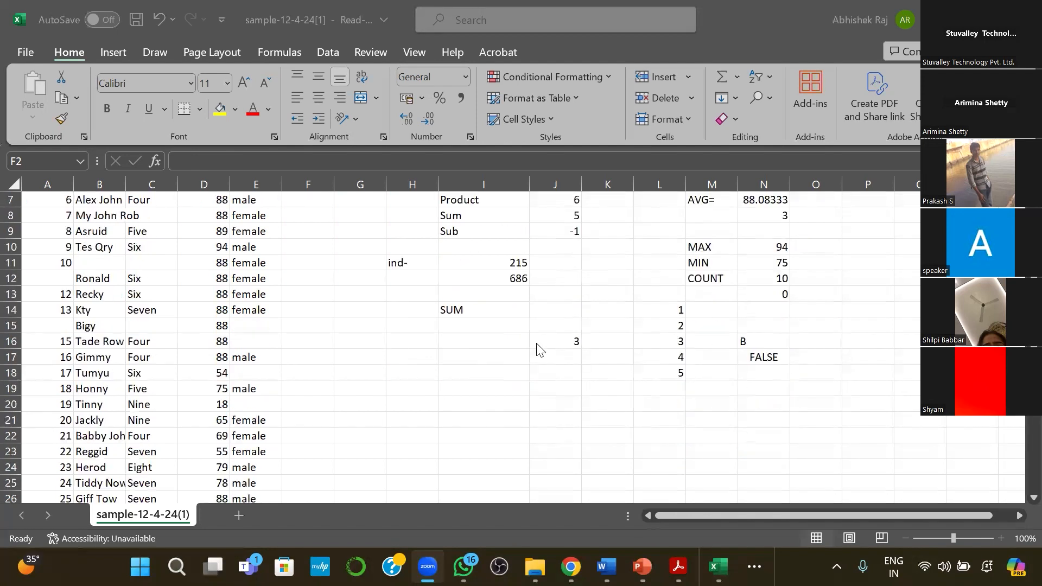
pyautogui.scroll(2, 537, 349)
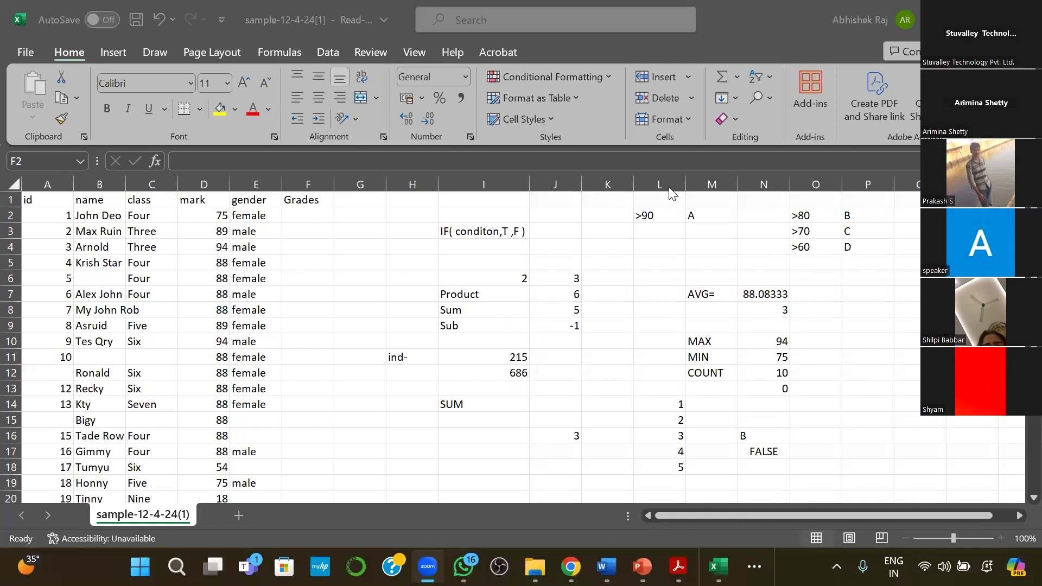
# Add a second grading rule below the first, with <90 in L3 and grade B in M3.
pyautogui.click(672, 227)
pyautogui.click(672, 228)
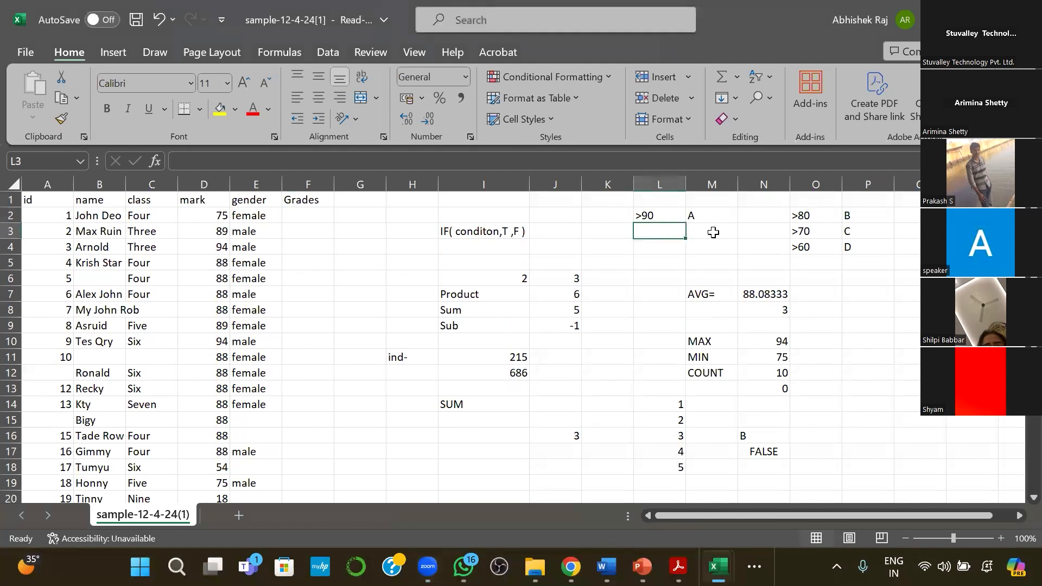
pyautogui.click(708, 230)
pyautogui.write('B')
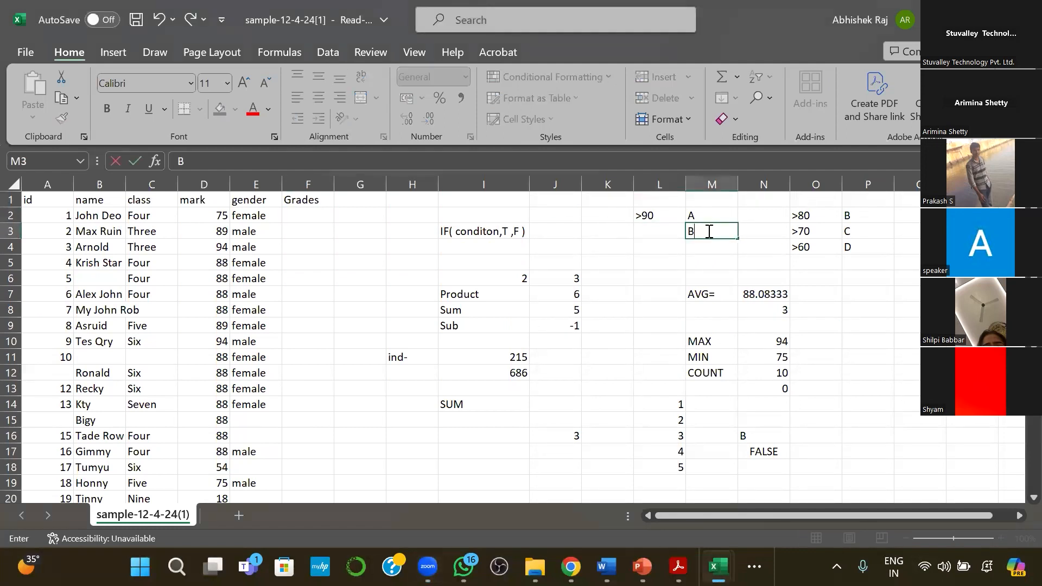
pyautogui.click(651, 216)
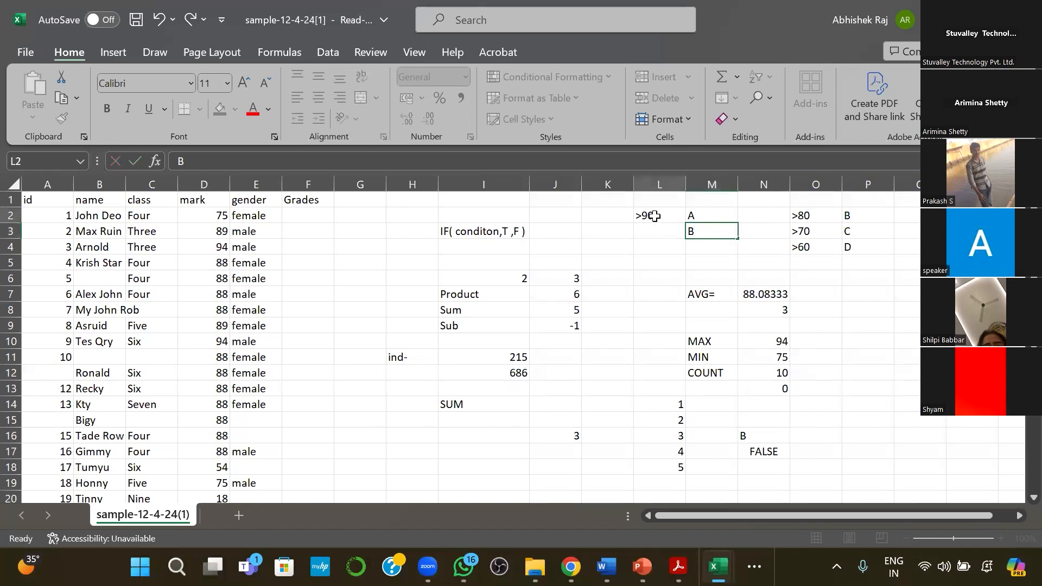
pyautogui.click(700, 228)
pyautogui.click(662, 231)
pyautogui.write('<90')
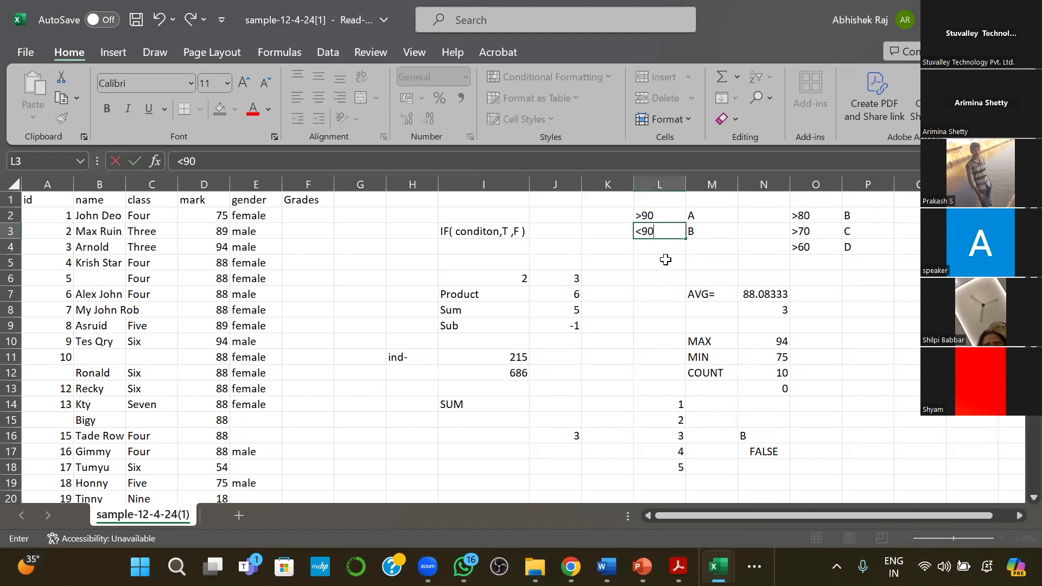
pyautogui.click(670, 246)
pyautogui.moveTo(646, 214); pyautogui.dragTo(693, 230)
pyautogui.click(670, 264)
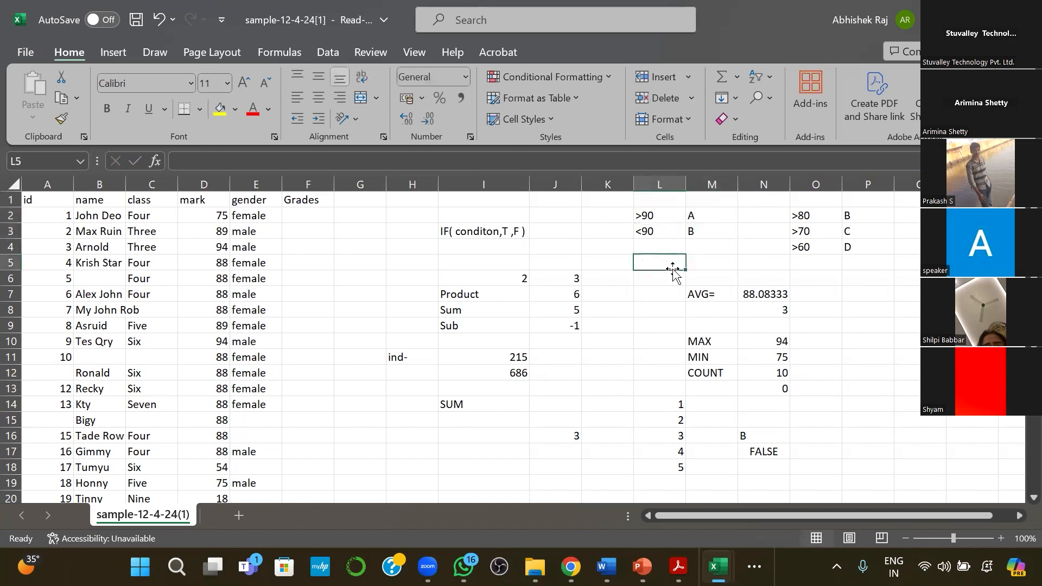
# Examine the Product, Sum and Sub example cells in column J and the AVG cell N7.
pyautogui.hscroll(1, 667, 255)
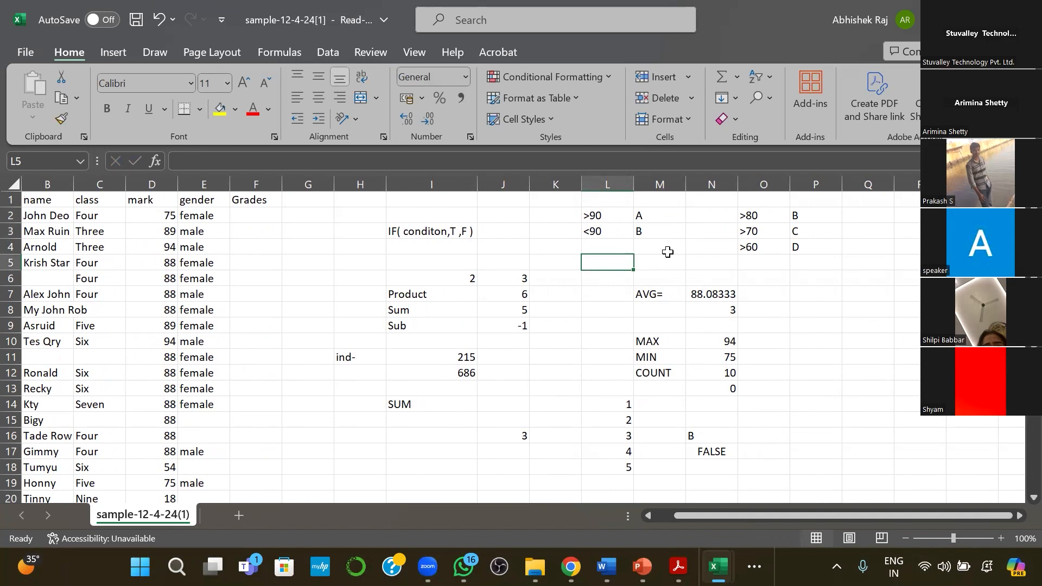
pyautogui.click(471, 279)
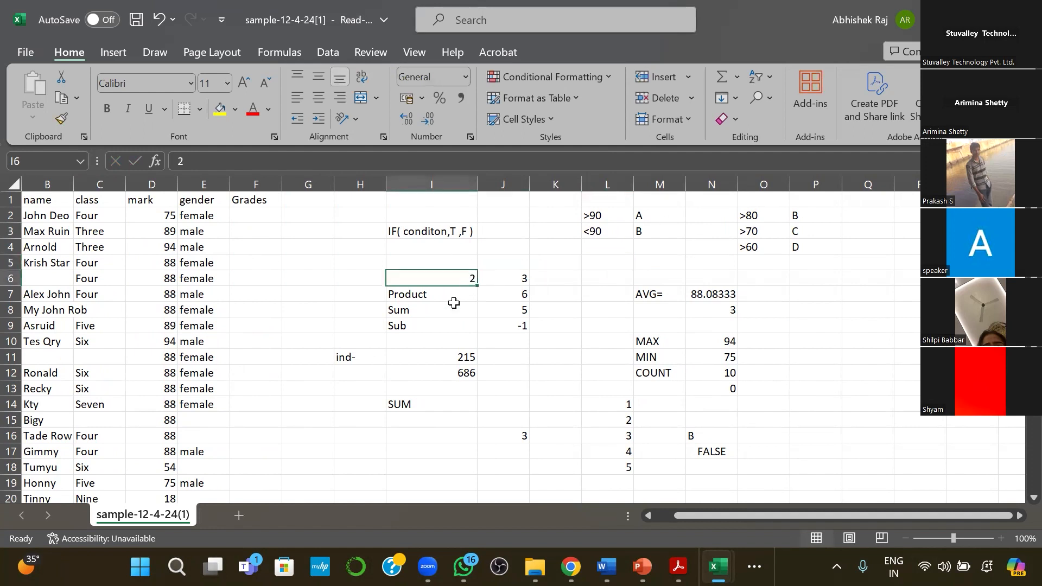
pyautogui.click(486, 293)
pyautogui.hscroll(2, 610, 296)
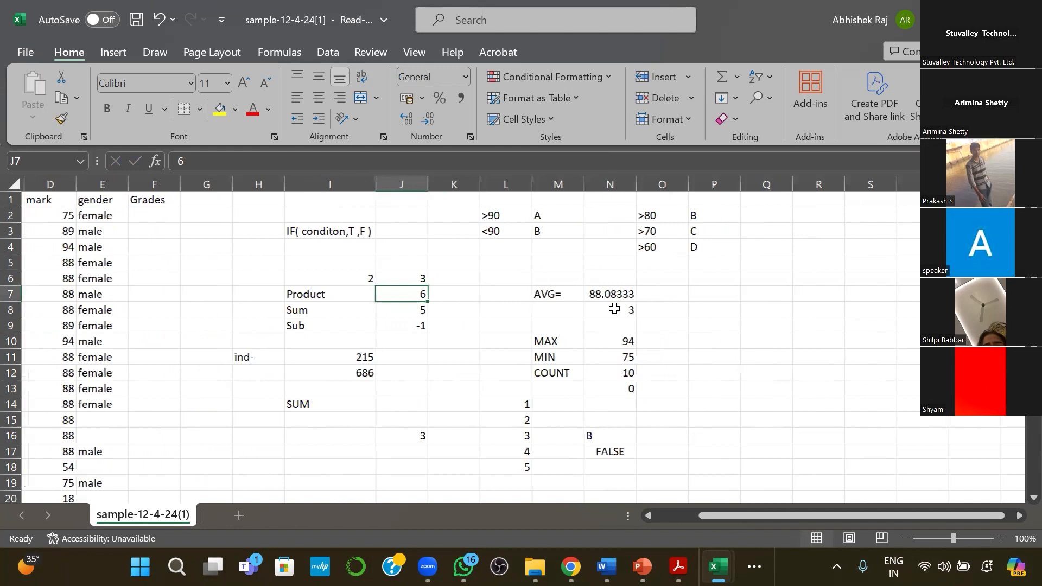
pyautogui.click(604, 293)
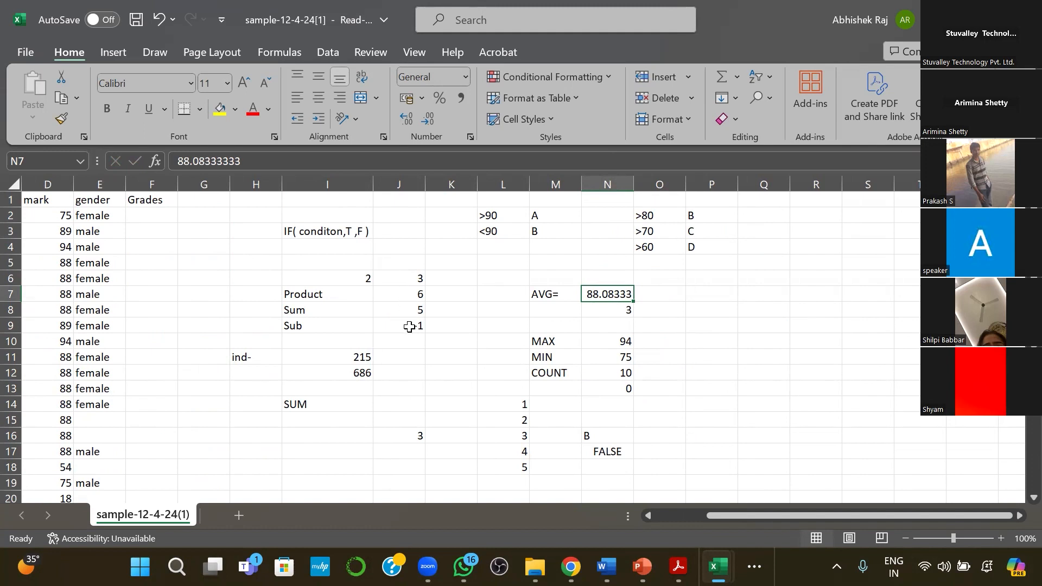
pyautogui.moveTo(398, 277); pyautogui.dragTo(402, 324)
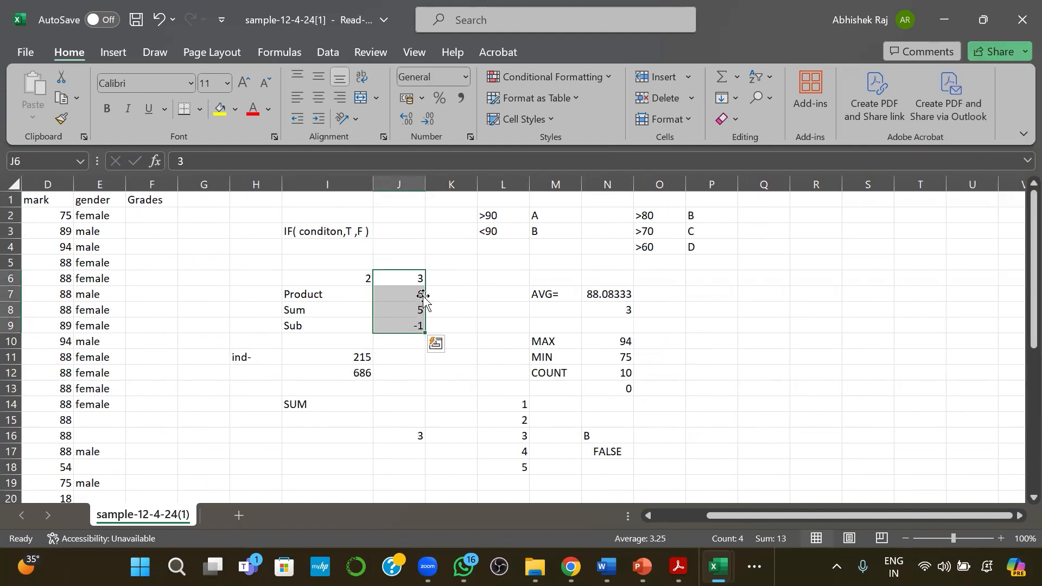
pyautogui.hscroll(-2, 423, 298)
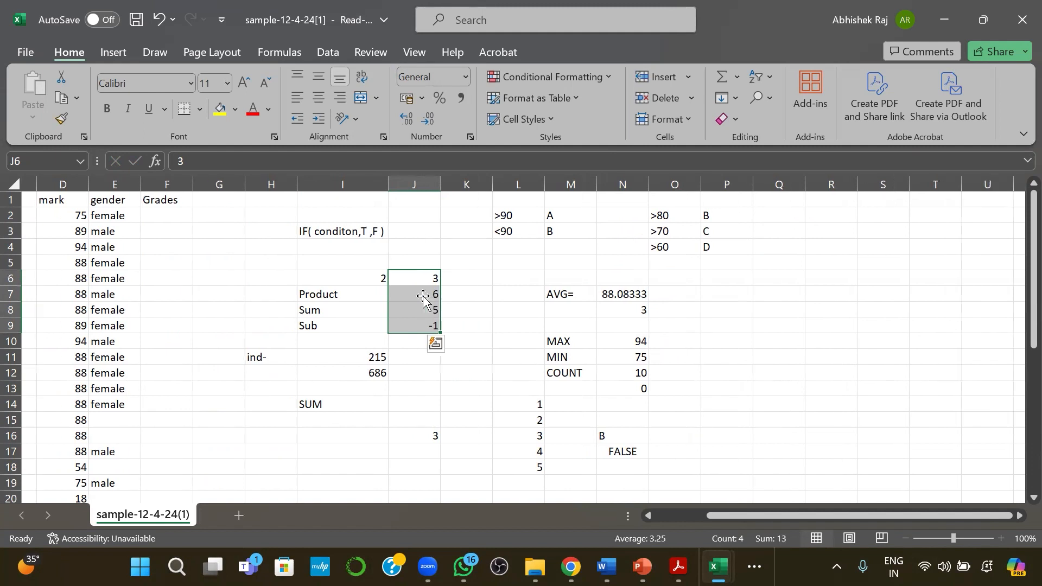
pyautogui.hscroll(-1, 423, 297)
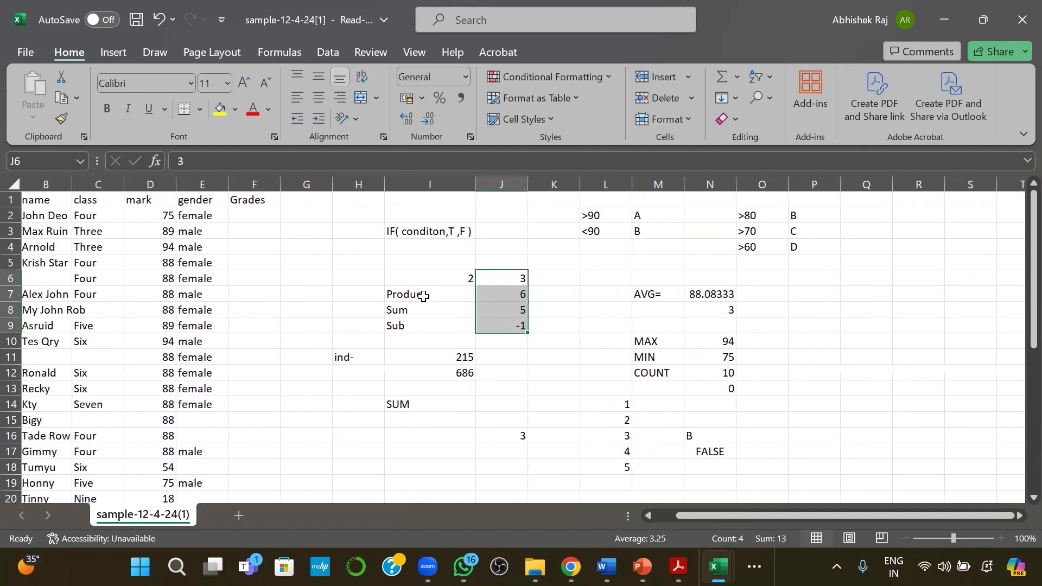
# Enter the formula =IF(D2>90,"A","B") in F2 to grade the first student's mark.
pyautogui.click(153, 216)
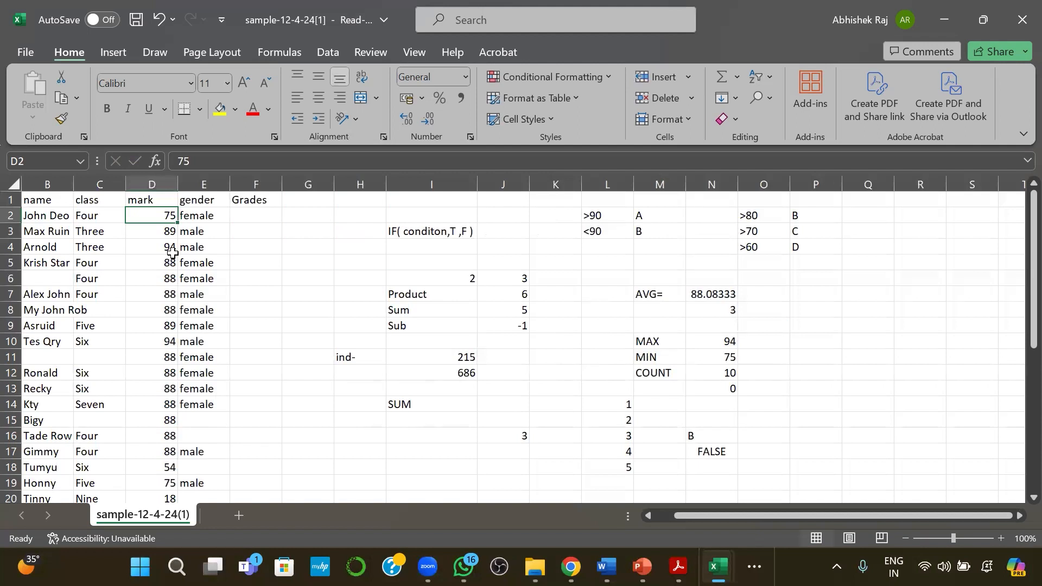
pyautogui.click(152, 201)
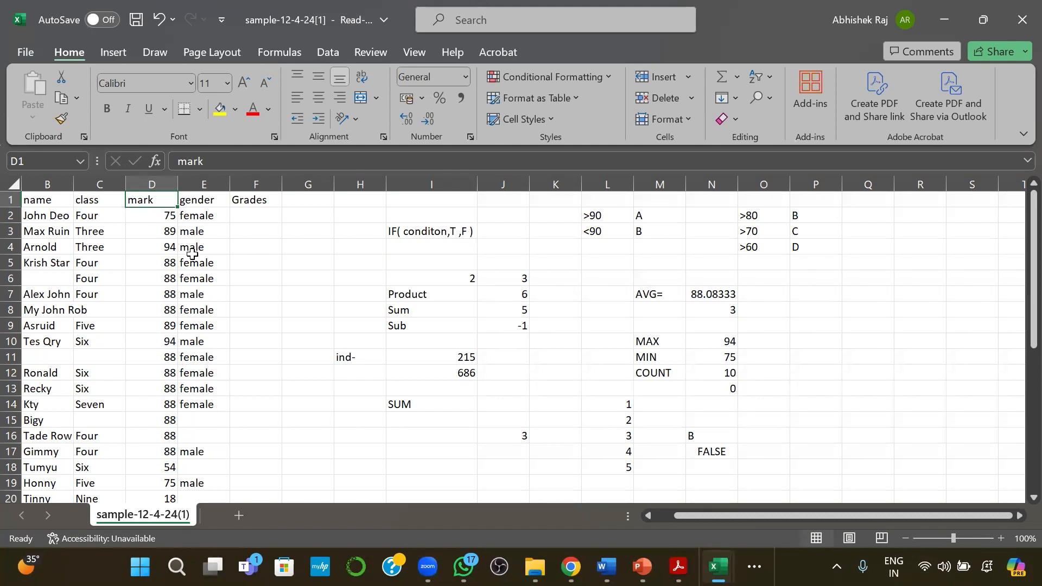
pyautogui.click(172, 216)
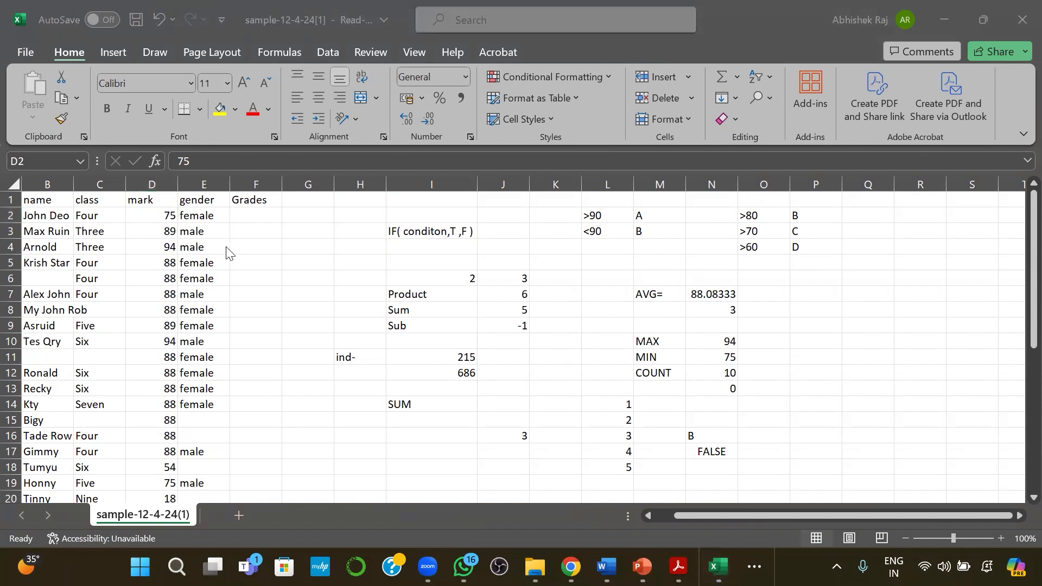
pyautogui.click(253, 219)
pyautogui.click(254, 220)
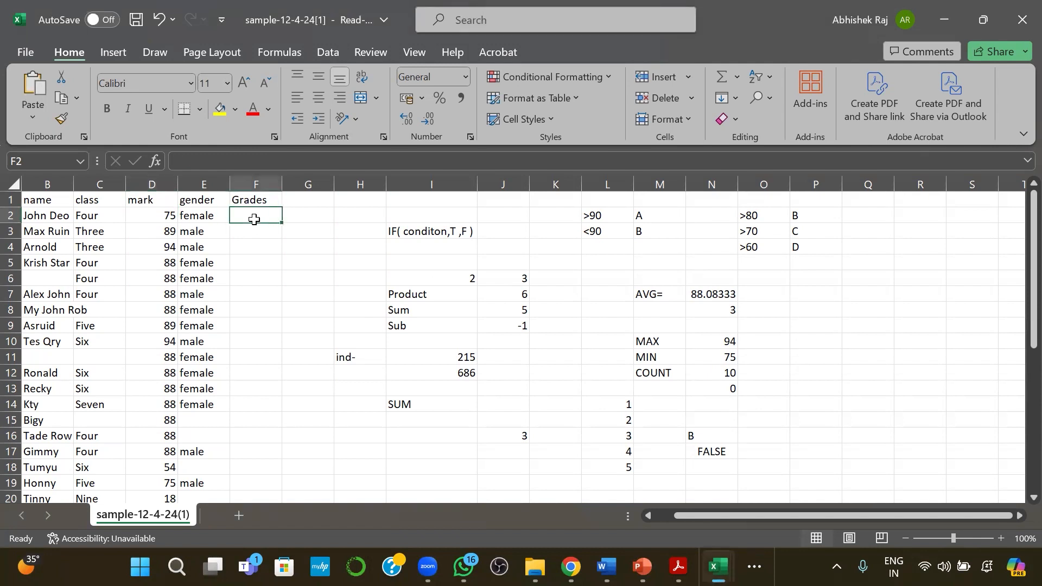
pyautogui.click(218, 162)
pyautogui.write('=if(D2>90,"A","B")')
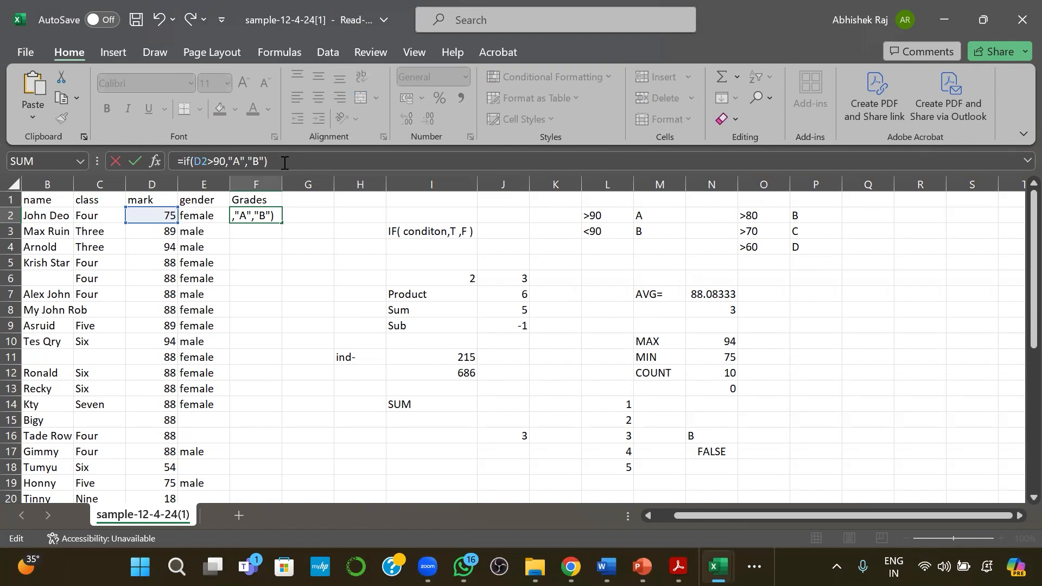
pyautogui.press('Return')
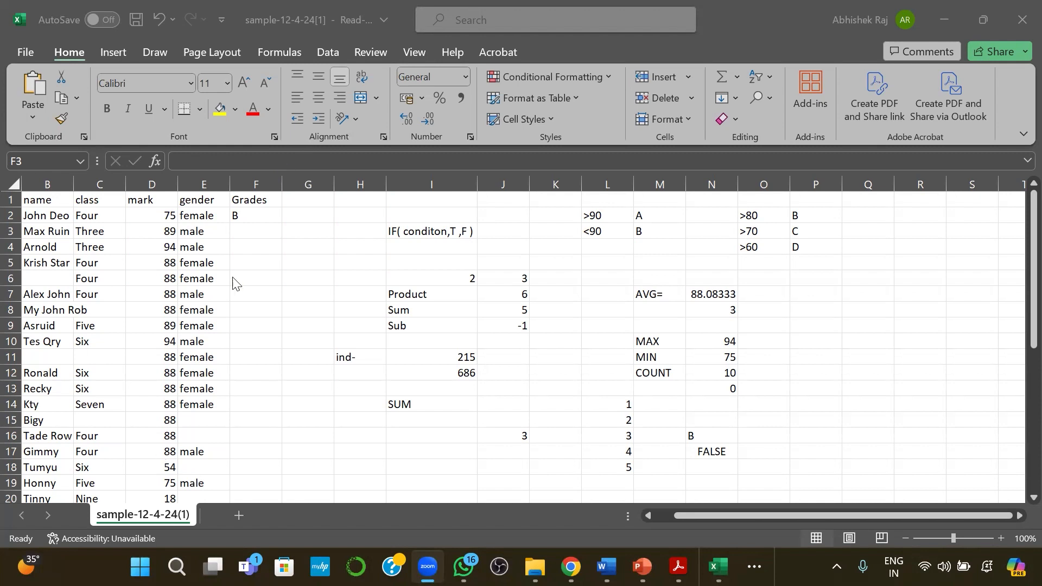
# Review the grade formula in F2 and the remaining empty cells of the Grades column.
pyautogui.click(253, 228)
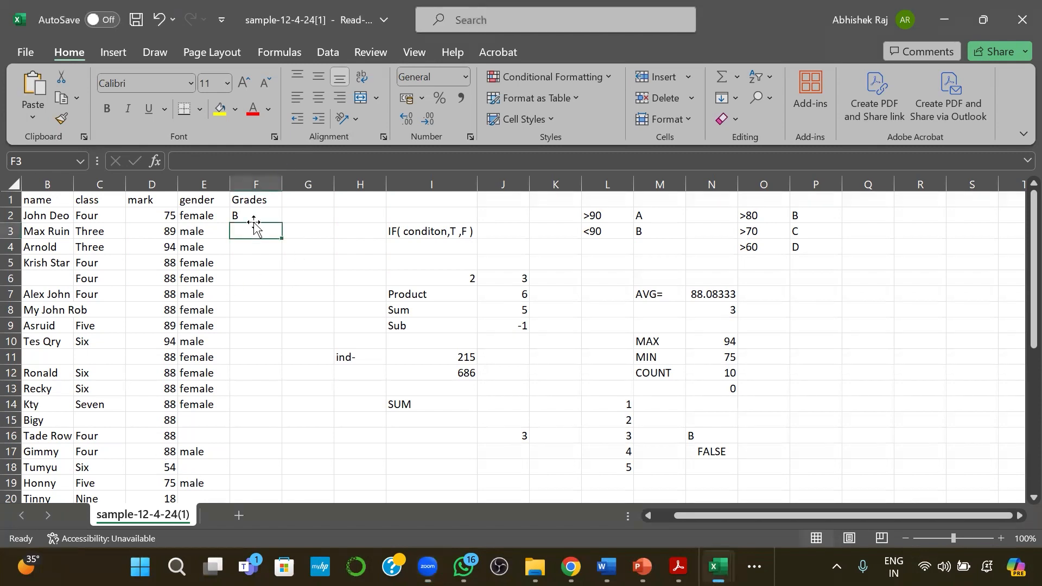
pyautogui.click(252, 215)
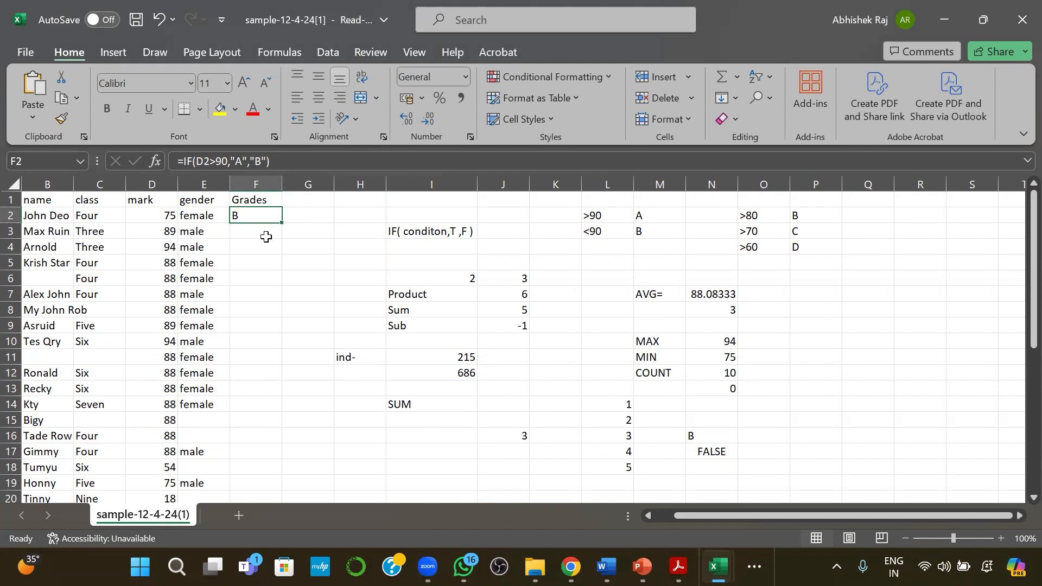
pyautogui.click(260, 233)
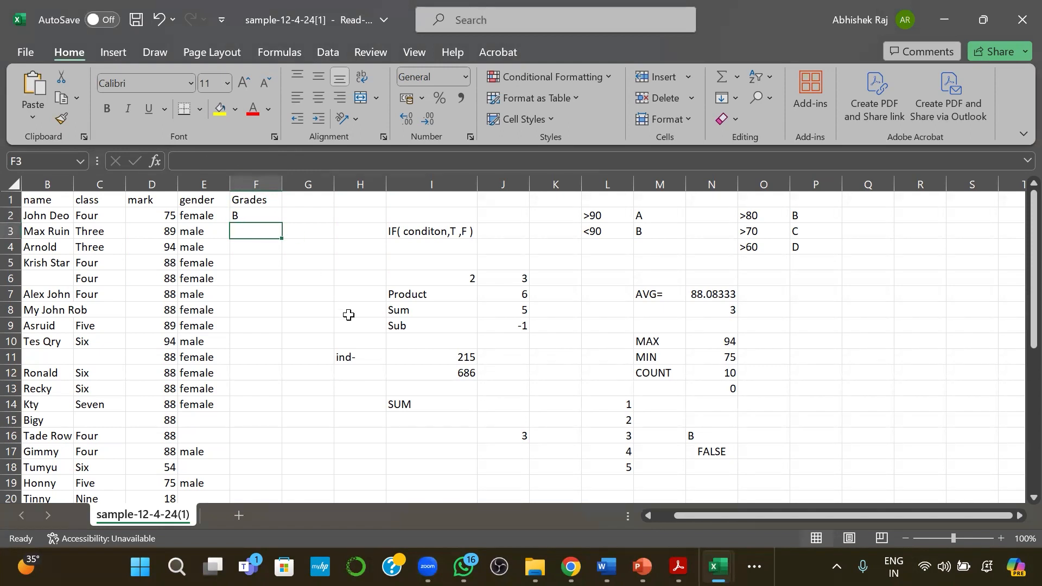
pyautogui.scroll(-2, 347, 315)
pyautogui.scroll(1, 537, 344)
pyautogui.scroll(-2, 555, 362)
pyautogui.scroll(2, 555, 362)
pyautogui.click(268, 216)
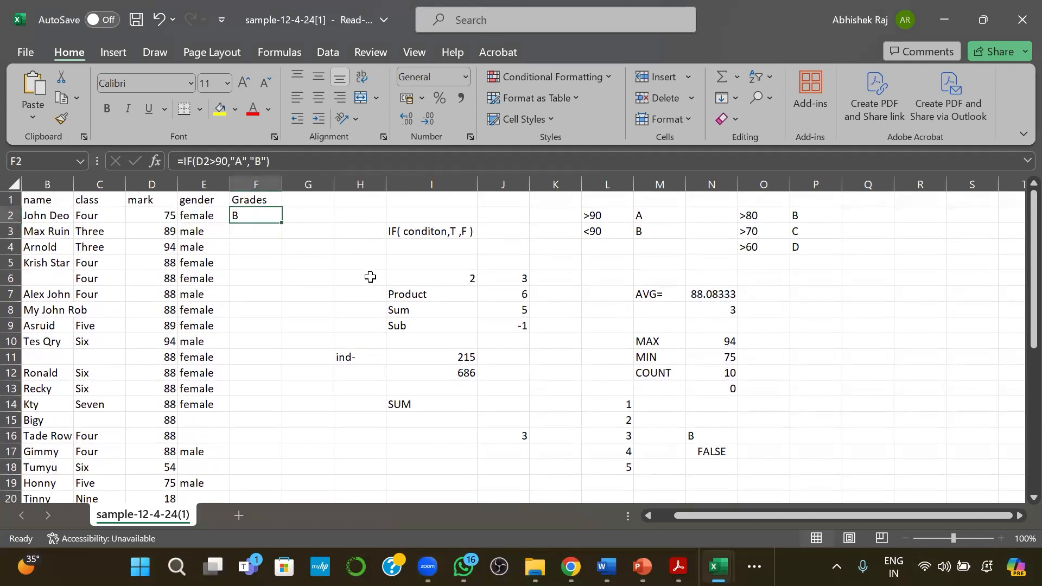
# Switch to Notepad and note the topics "nested if" and "autofill of excel" on separate lines.
pyautogui.press('super')
pyautogui.write('note')
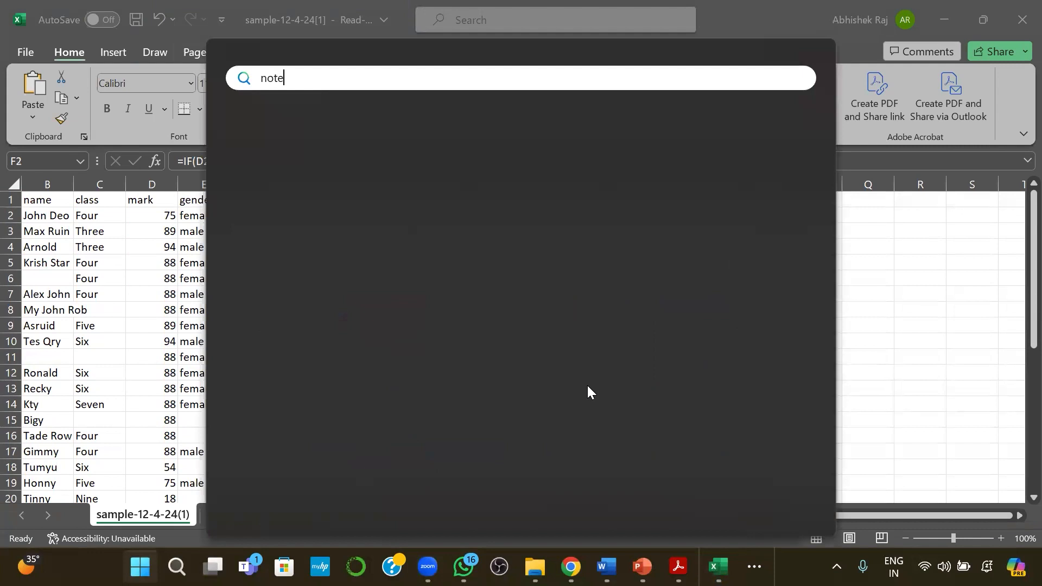
pyautogui.press('Escape')
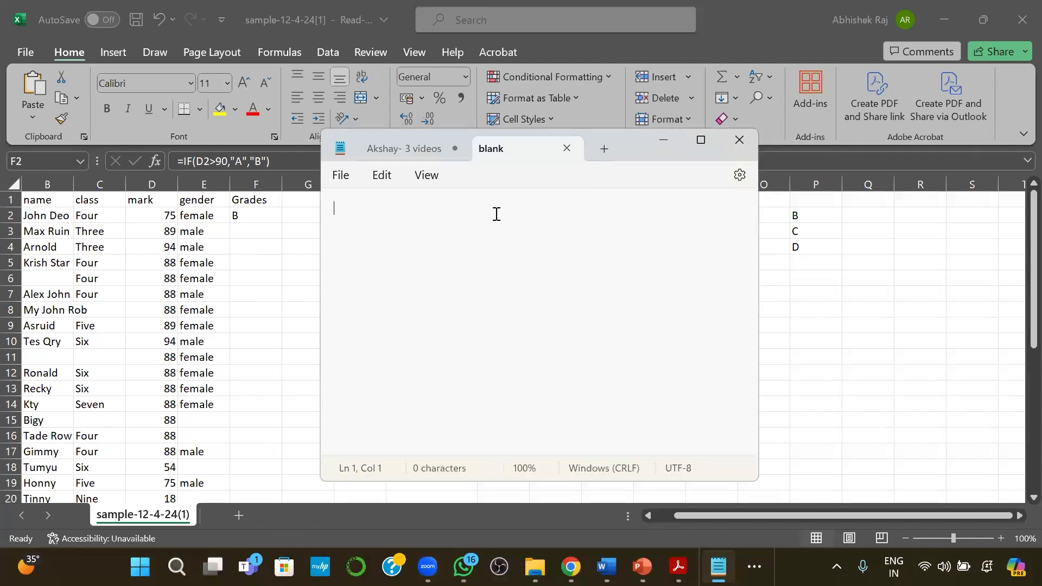
pyautogui.write('nested if')
pyautogui.press('Return')
pyautogui.write('auto')
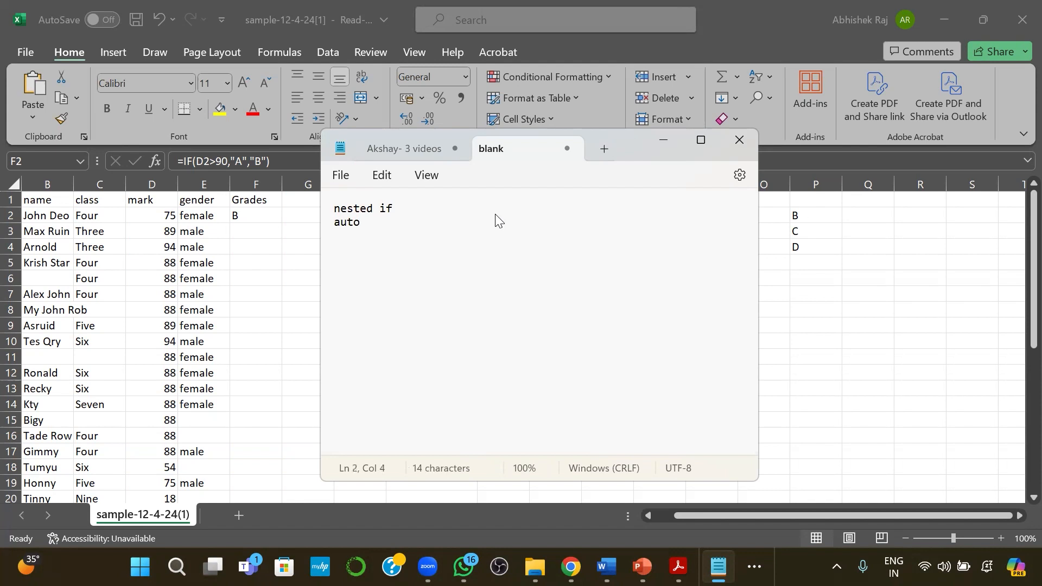
pyautogui.write('fill of excel')
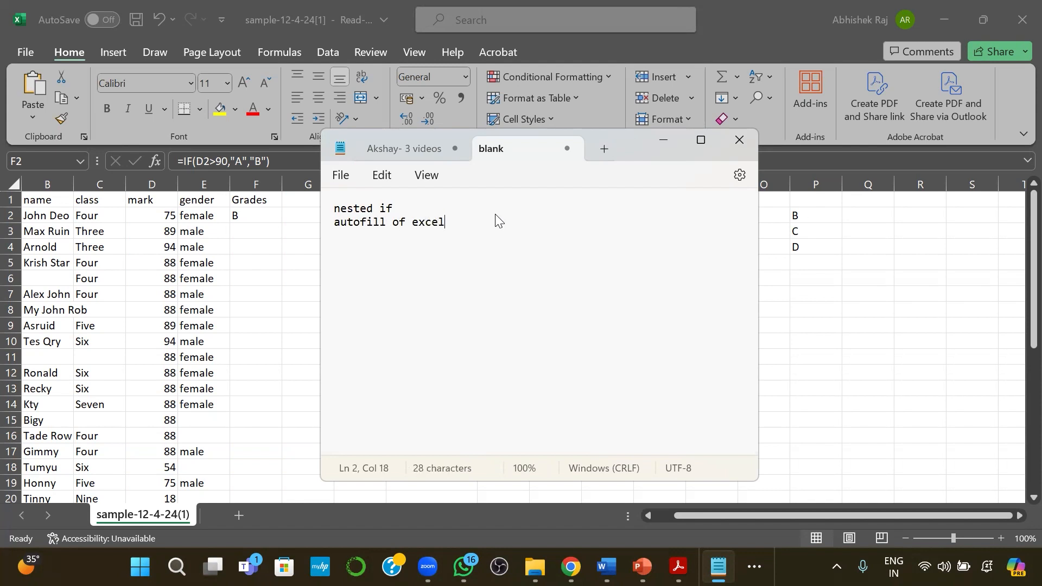
pyautogui.click(342, 223)
pyautogui.keyDown('shift'); pyautogui.click(437, 222); pyautogui.keyUp('shift')
pyautogui.click(437, 222)
# Switch back to the Excel workbook and examine the F2 grade formula and the empty grade cells F3:F16.
pyautogui.click(263, 220)
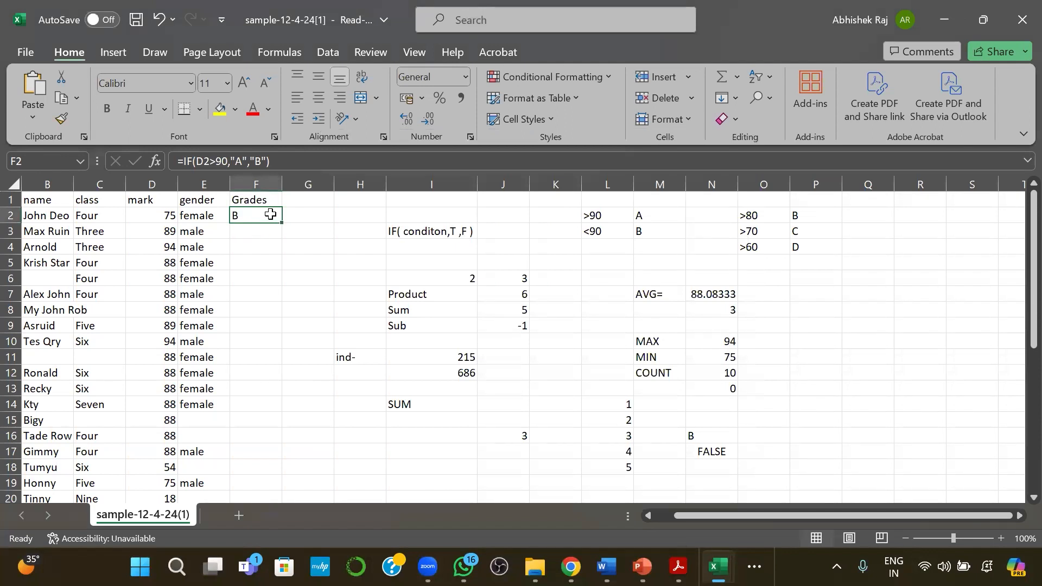
pyautogui.click(256, 232)
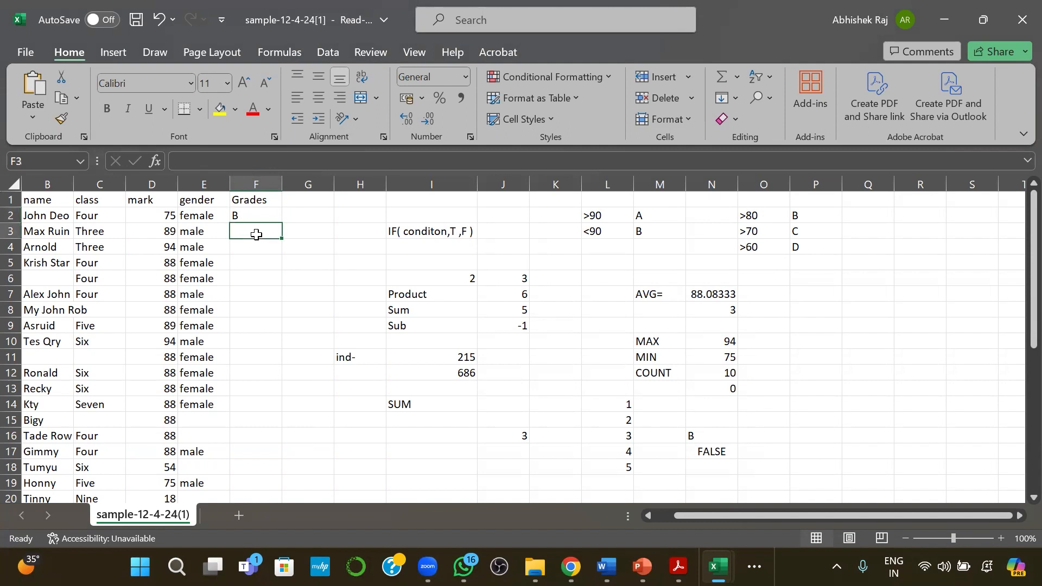
pyautogui.click(260, 215)
pyautogui.moveTo(260, 230); pyautogui.dragTo(240, 434)
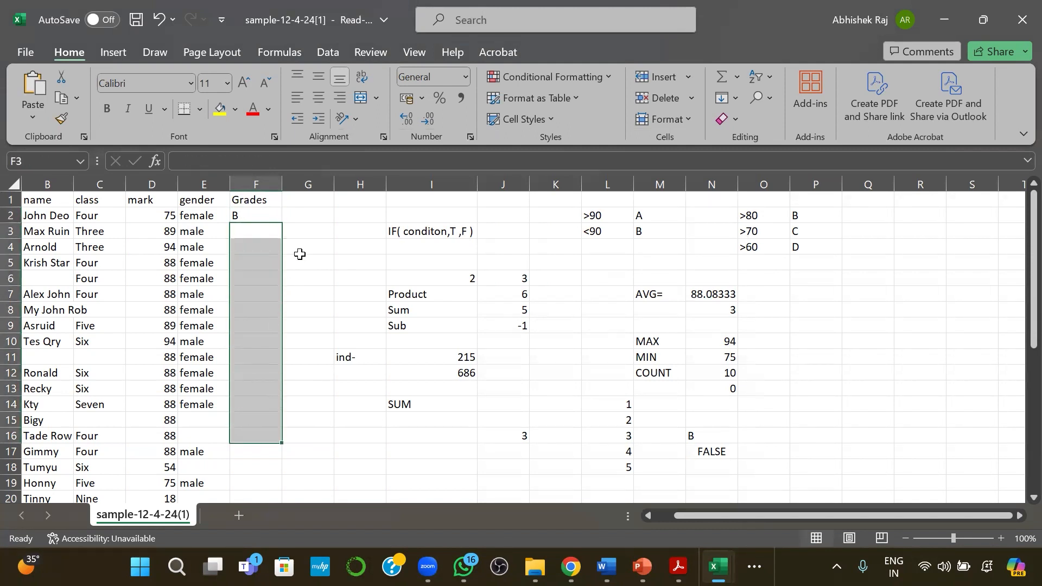
pyautogui.click(252, 229)
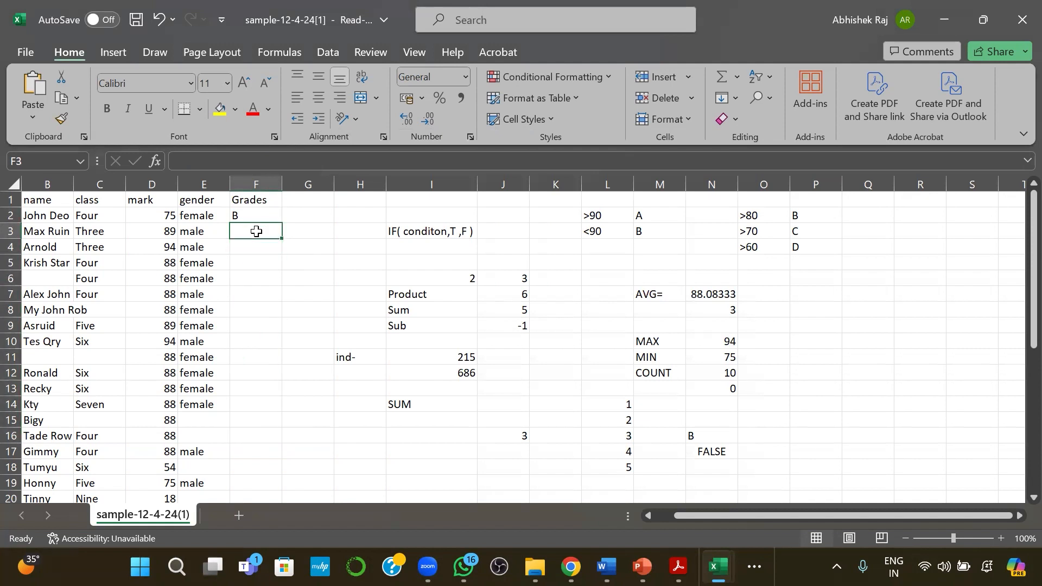
pyautogui.click(258, 216)
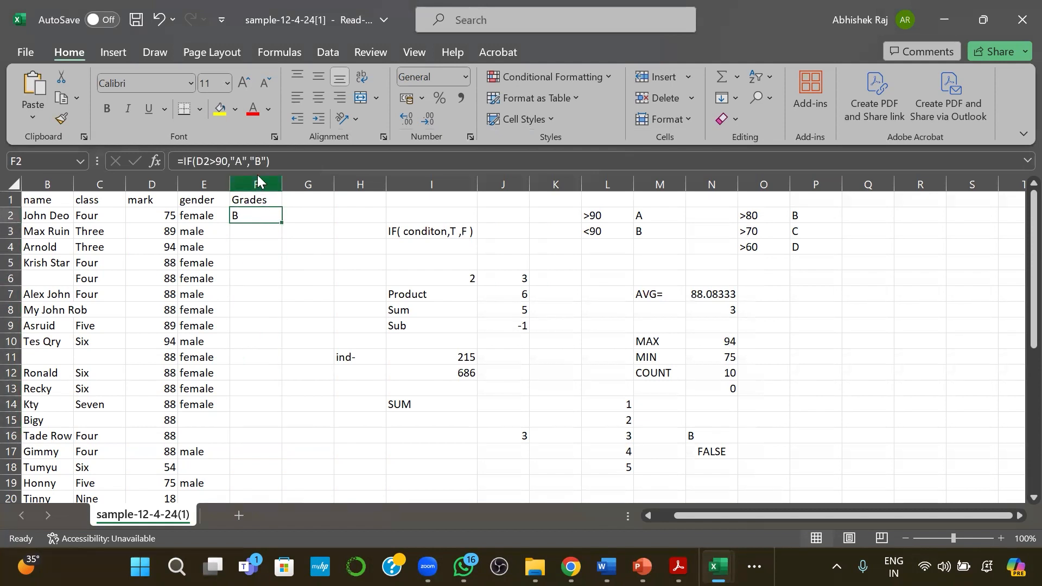
# Copy the IF formula text from F2 and paste it into F3.
pyautogui.click(259, 162)
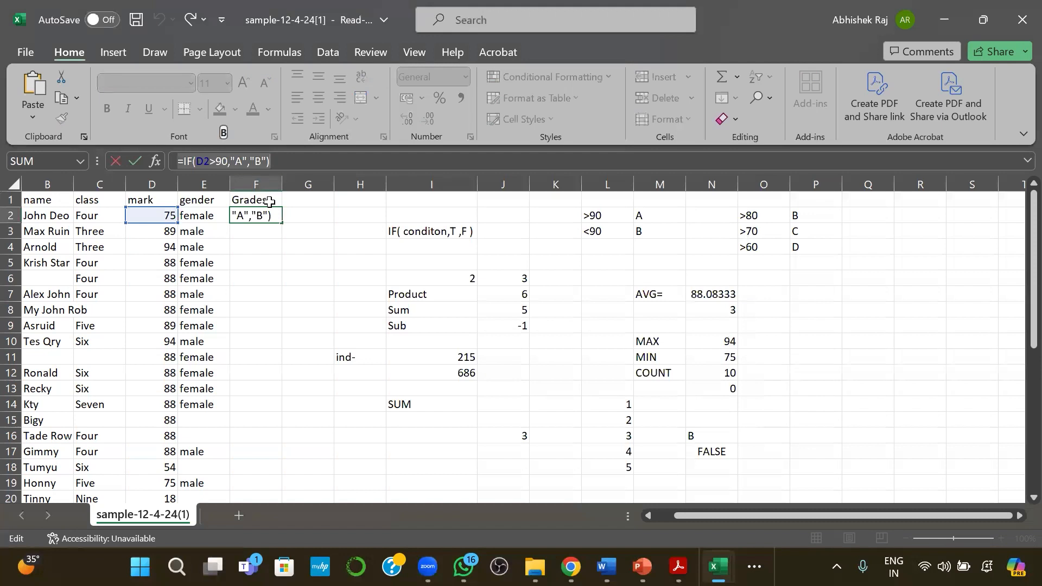
pyautogui.write('=')
pyautogui.click(247, 229)
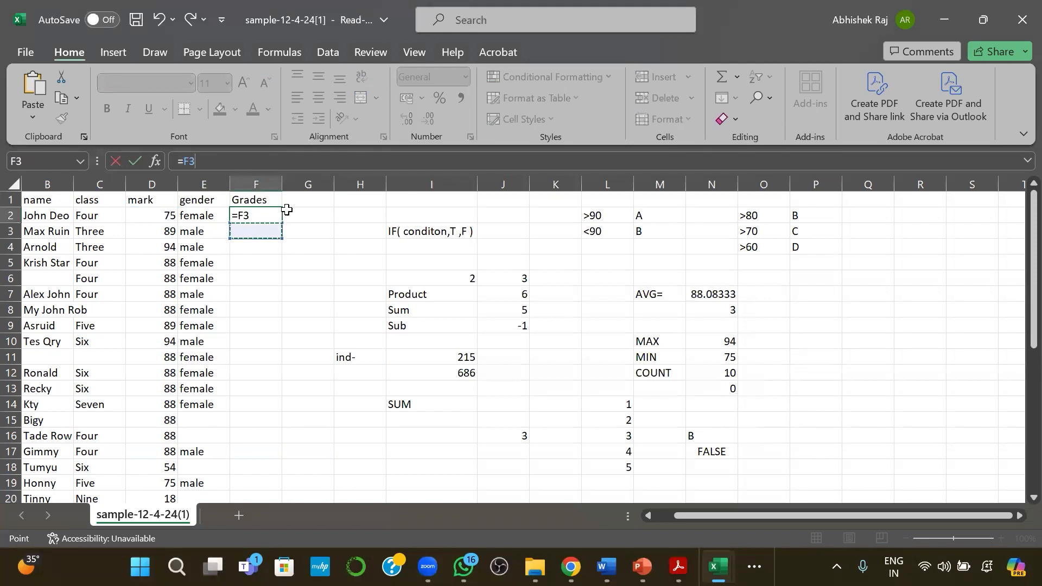
pyautogui.hotkey('ctrl', 'z')
pyautogui.hotkey('ctrl', 'c')
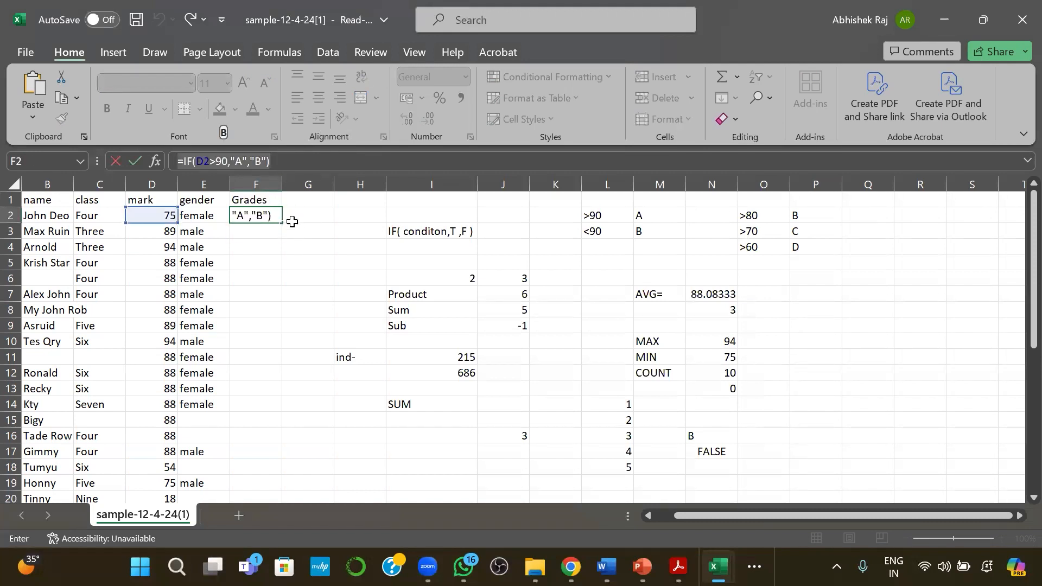
pyautogui.click(300, 221)
pyautogui.hotkey('ctrl', 'z')
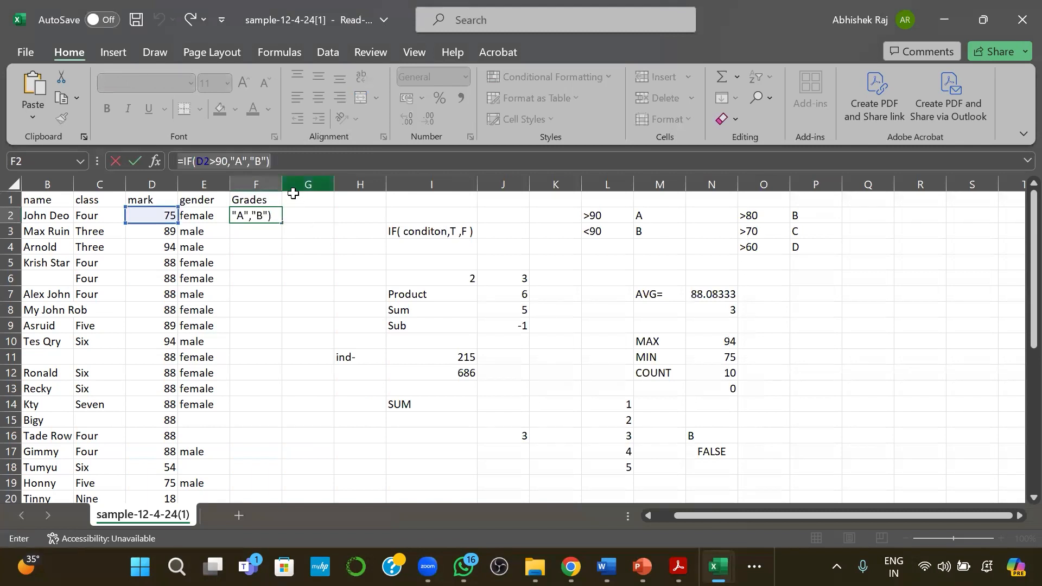
pyautogui.click(317, 234)
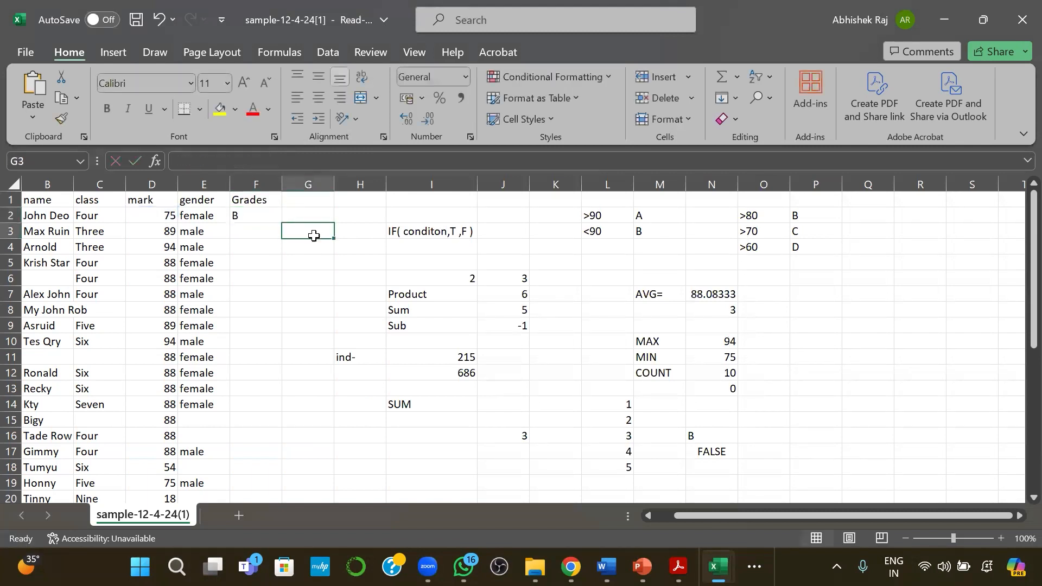
pyautogui.click(267, 232)
pyautogui.hotkey('ctrl', 'v')
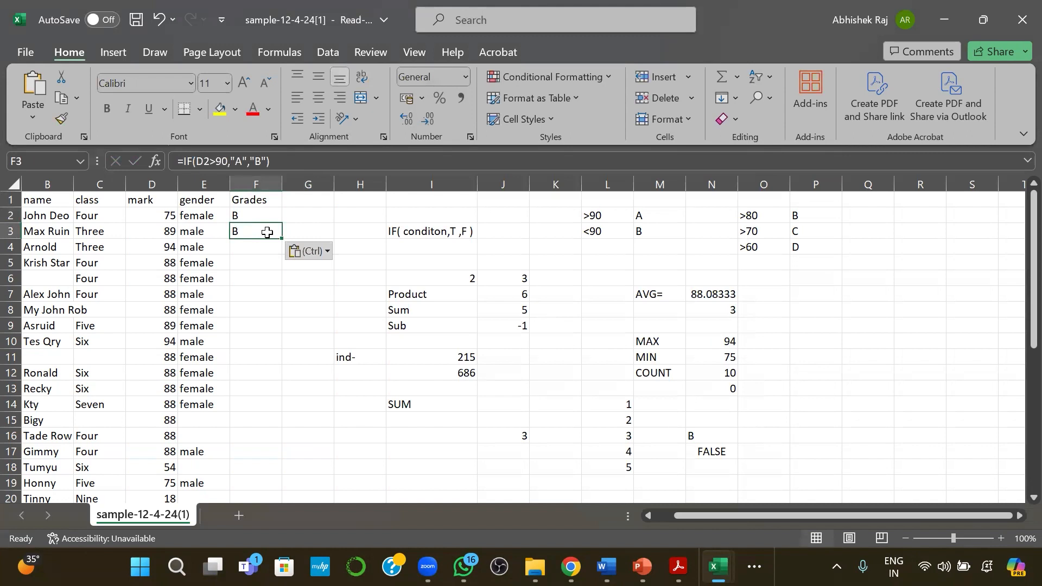
# Change the cell reference in the F3 formula to D3.
pyautogui.click(209, 159)
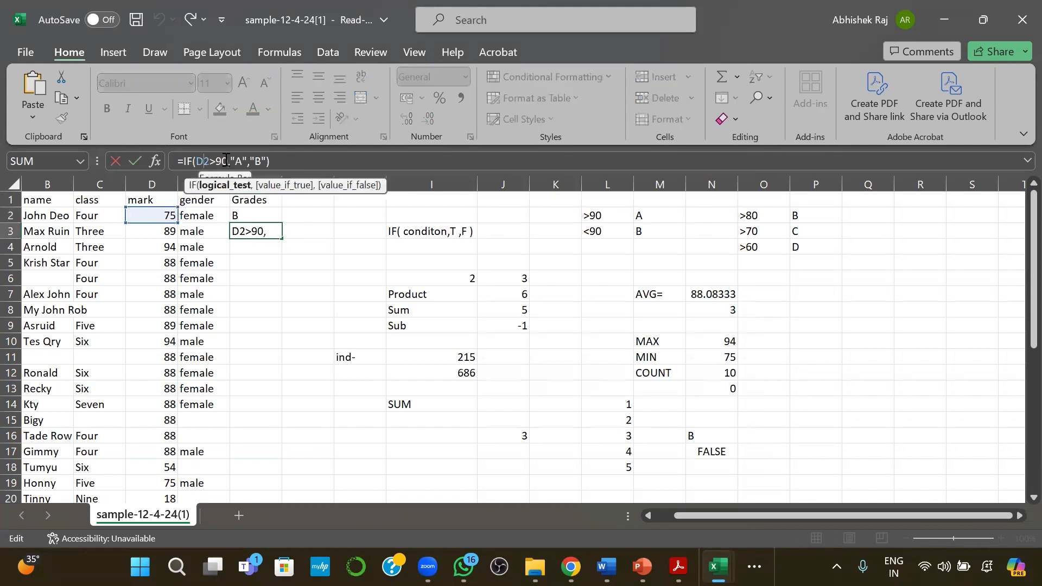
pyautogui.press('BackSpace')
pyautogui.write('3')
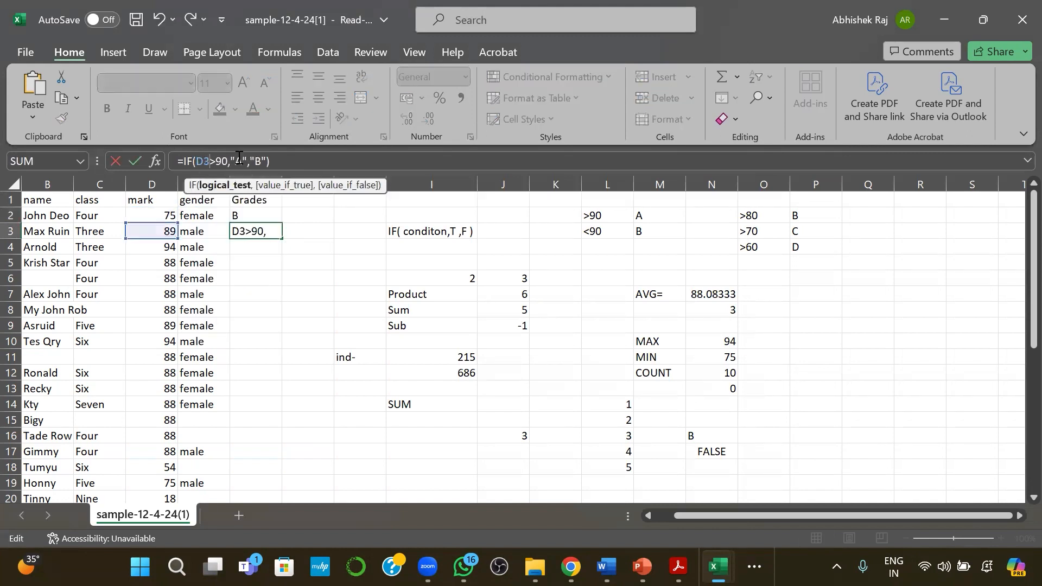
pyautogui.press('Return')
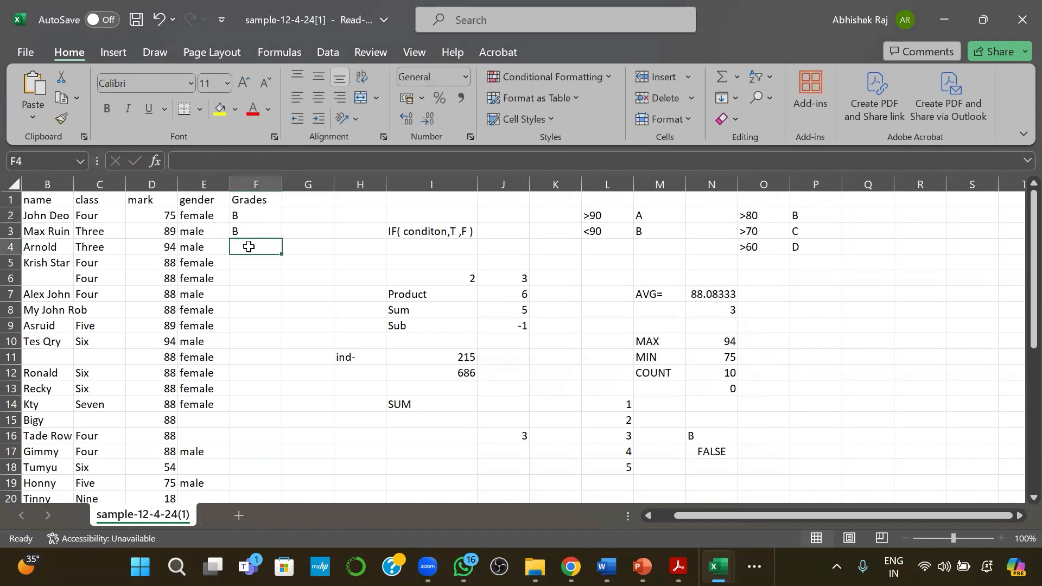
# Paste the copied IF formula into F4 and change its cell reference to D4.
pyautogui.hotkey('ctrl', 'v')
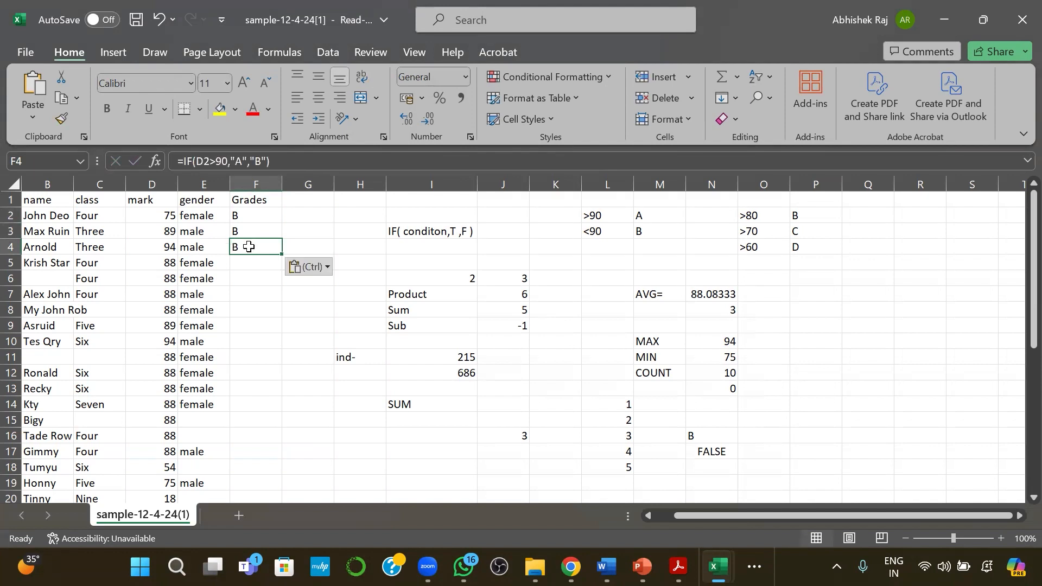
pyautogui.click(211, 161)
pyautogui.press('BackSpace')
pyautogui.write('4')
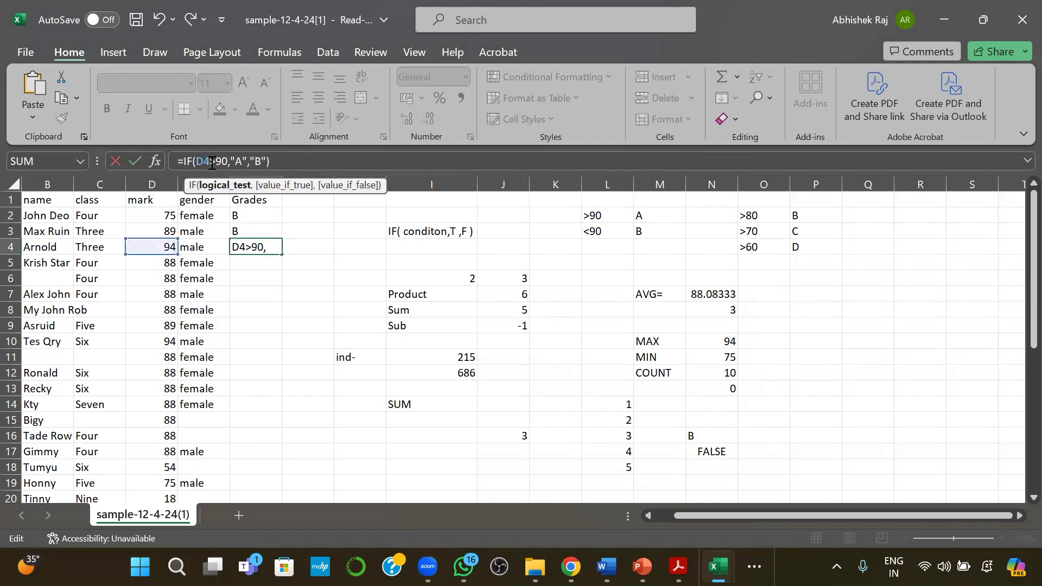
pyautogui.press('Return')
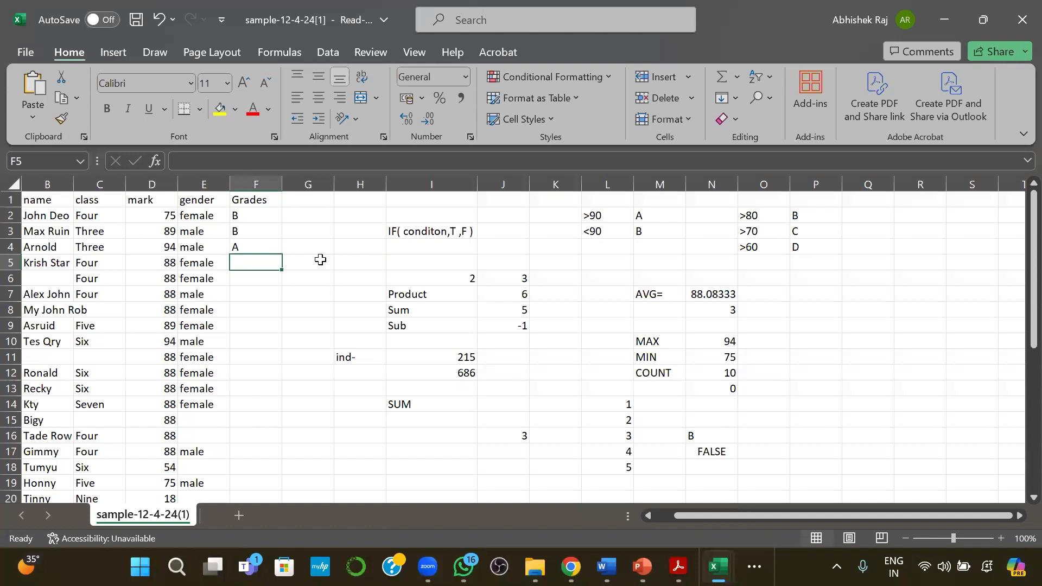
# Autofill the IF formula from F4 down the Grades column for the remaining students.
pyautogui.click(274, 247)
pyautogui.click(268, 214)
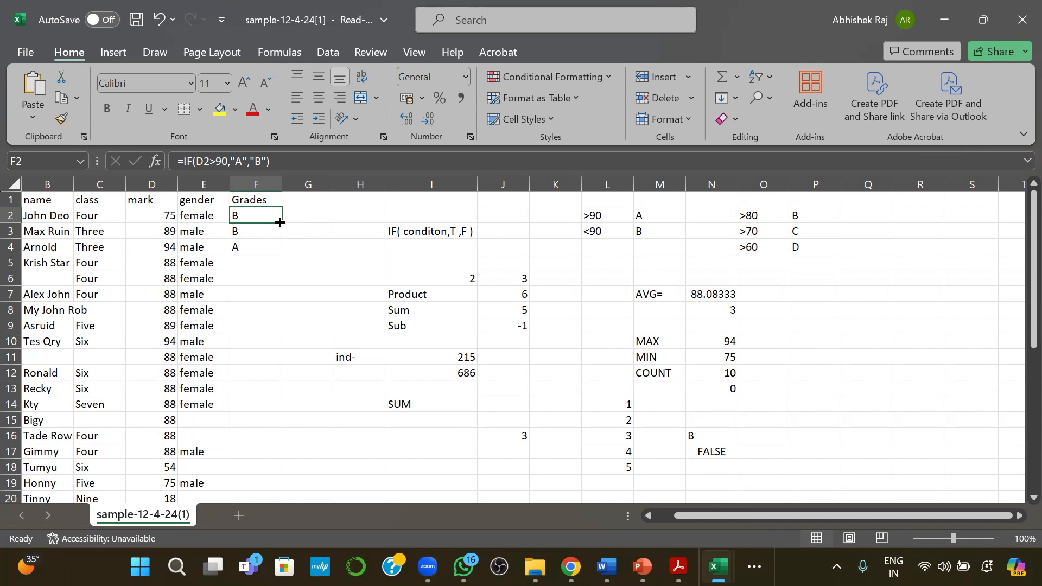
pyautogui.click(262, 248)
pyautogui.moveTo(281, 253); pyautogui.dragTo(261, 467)
# Check the autofilled grade formulas in the Grades column, including F10 and the cells from F13 down.
pyautogui.scroll(5, 340, 335)
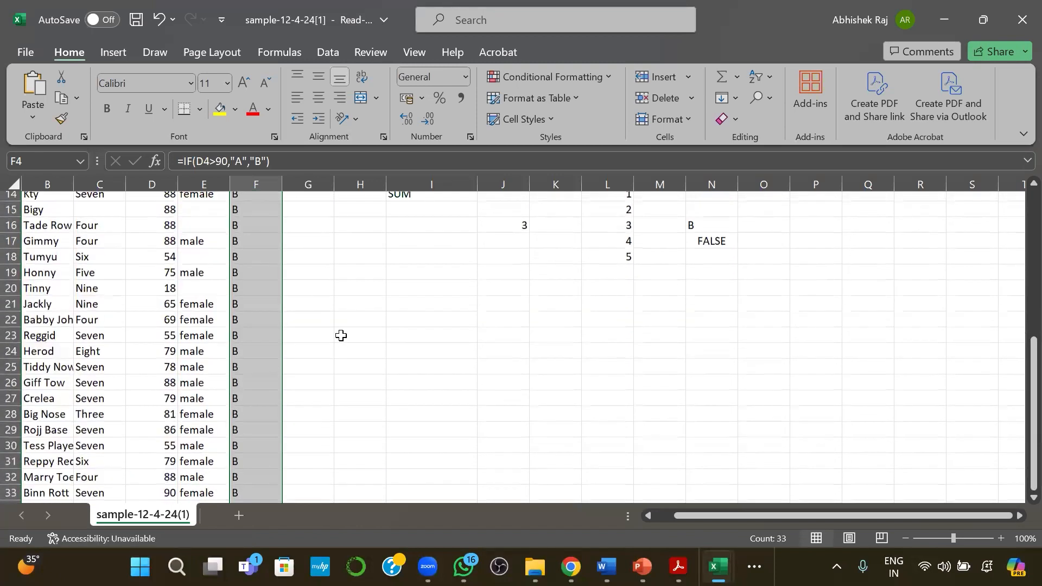
pyautogui.click(270, 281)
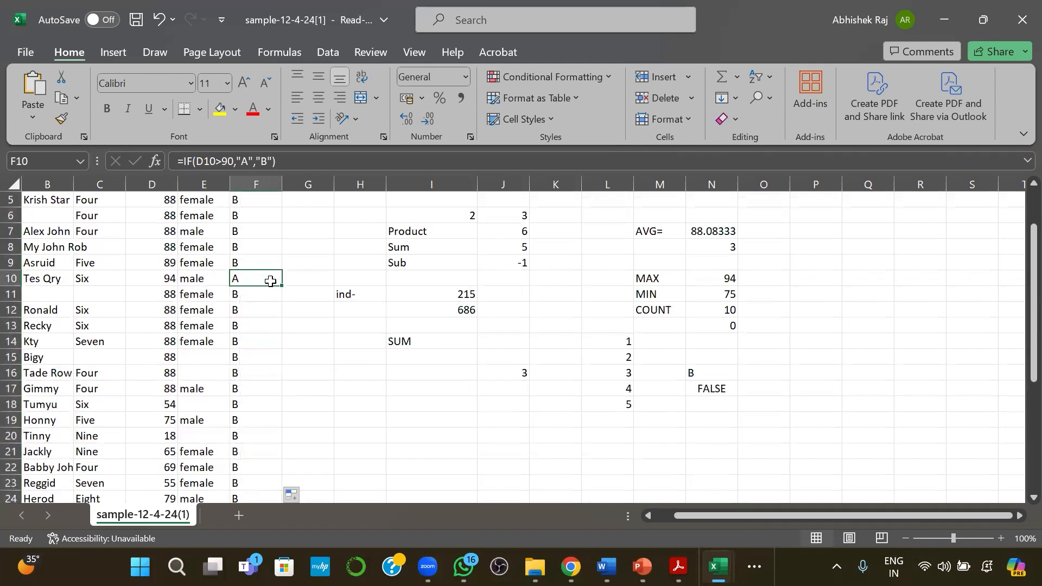
pyautogui.scroll(1, 270, 281)
pyautogui.click(251, 356)
pyautogui.press('Down')
pyautogui.press('Down')
pyautogui.press('Down')
pyautogui.press('Down')
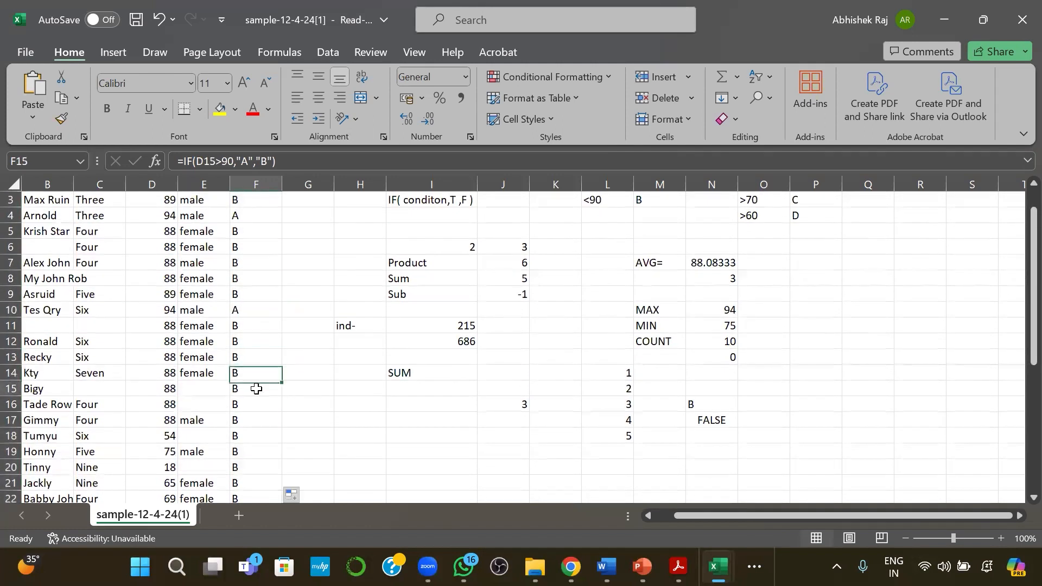
# Open the IF formula in F17 to inspect which mark cell it refers to.
pyautogui.click(239, 160)
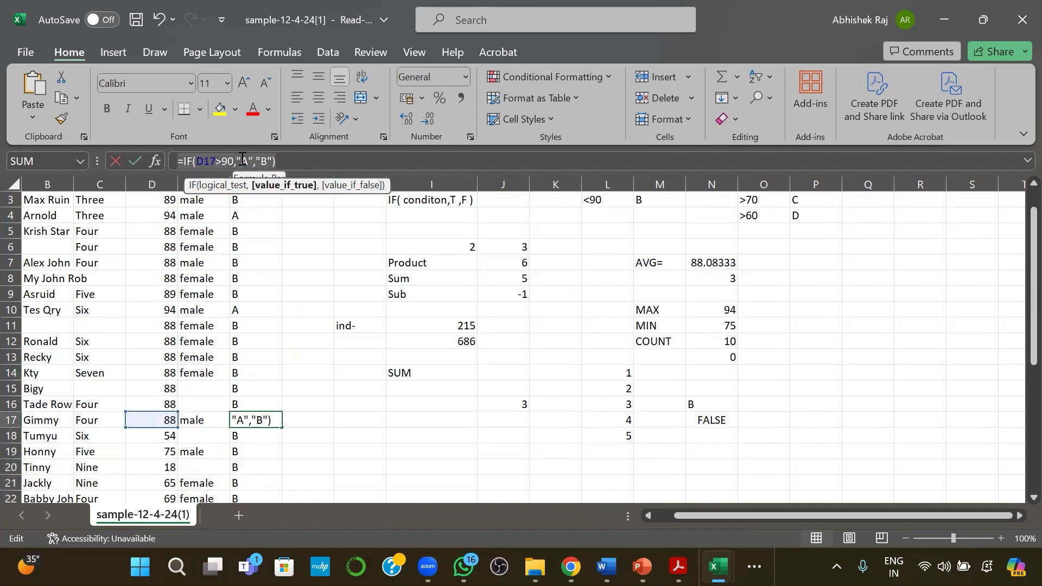
pyautogui.write('=')
pyautogui.click(242, 311)
pyautogui.hotkey('ctrl', 'z')
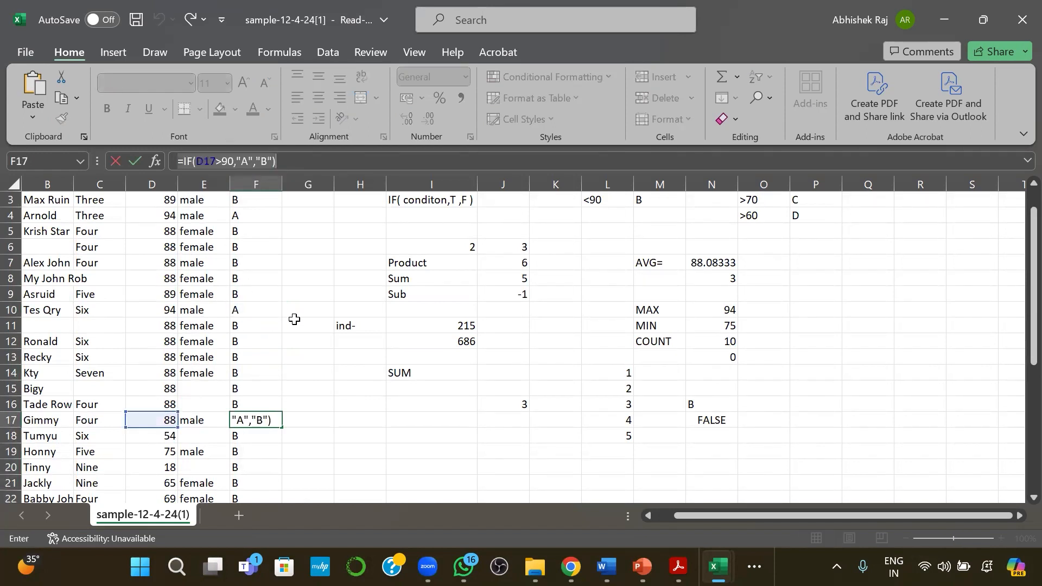
pyautogui.press('Return')
# Examine the autofilled formulas cell by cell down the Grades column past the last student and back up to F2.
pyautogui.click(252, 334)
pyautogui.press('Down')
pyautogui.press('Down')
pyautogui.press('Down')
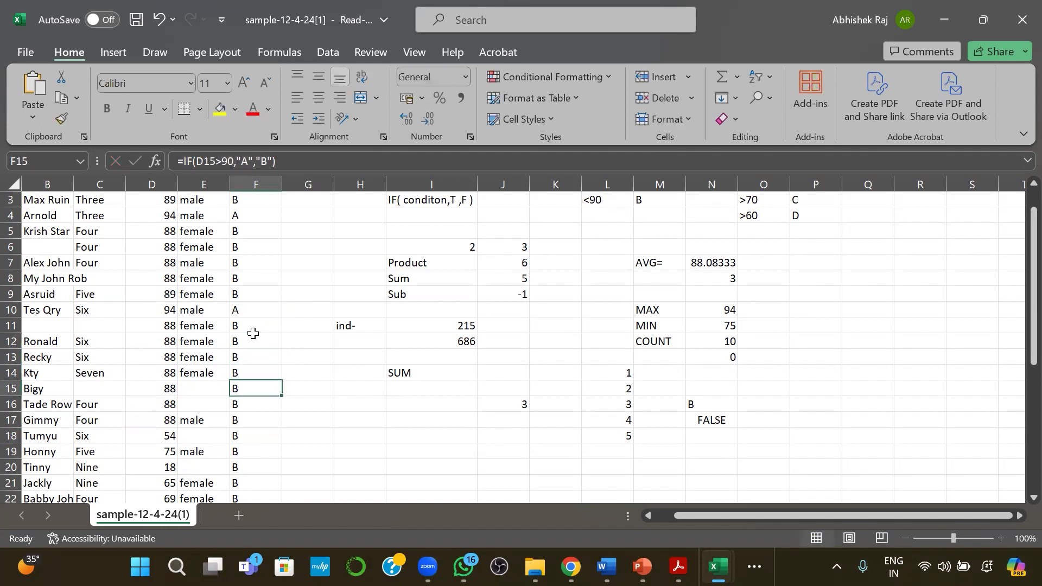
pyautogui.press('Down')
pyautogui.press('Down')
pyautogui.press('Down')
pyautogui.press('Down')
pyautogui.press('Down')
pyautogui.press('Down')
pyautogui.press('Down')
pyautogui.press('Down')
pyautogui.press('Down')
pyautogui.press('Down')
pyautogui.press('Down')
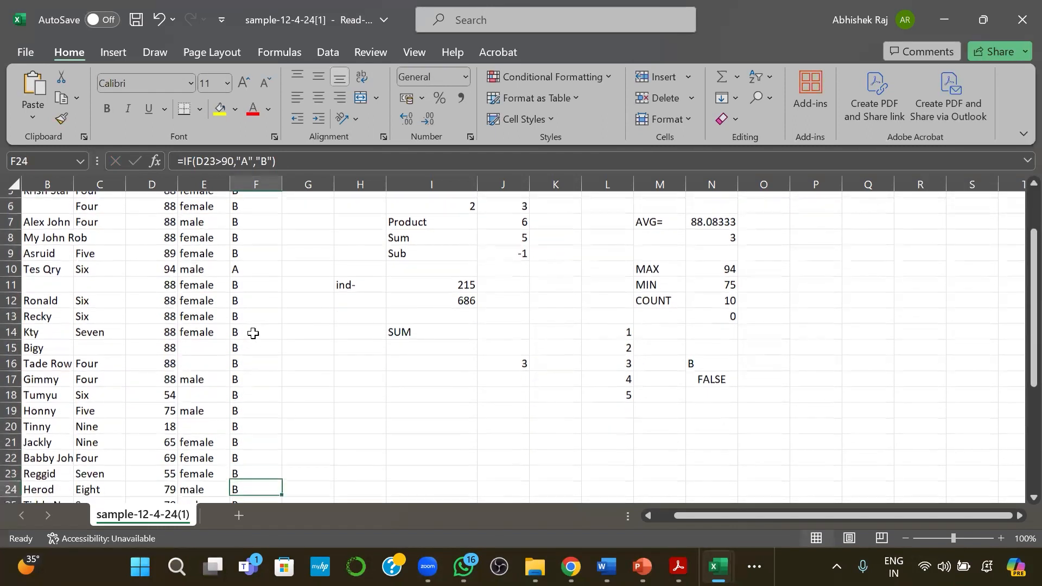
pyautogui.press('Down')
pyautogui.press('Down')
pyautogui.press('Down')
pyautogui.press('Down')
pyautogui.press('Down')
pyautogui.press('Down')
pyautogui.press('Down')
pyautogui.press('Down')
pyautogui.press('Down')
pyautogui.press('Down')
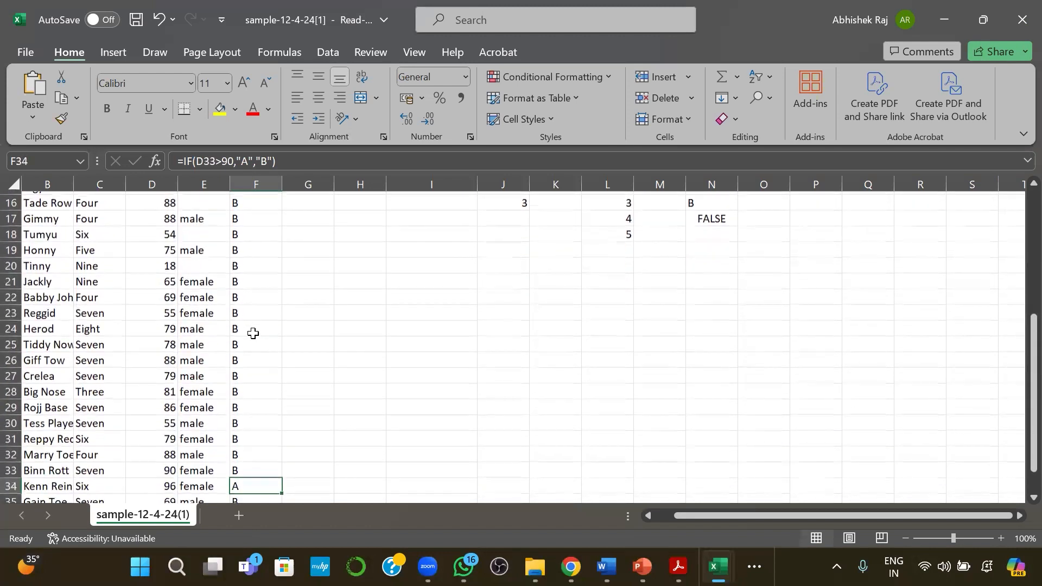
pyautogui.press('Down')
pyautogui.press('Down')
pyautogui.press('Down')
pyautogui.press('Down')
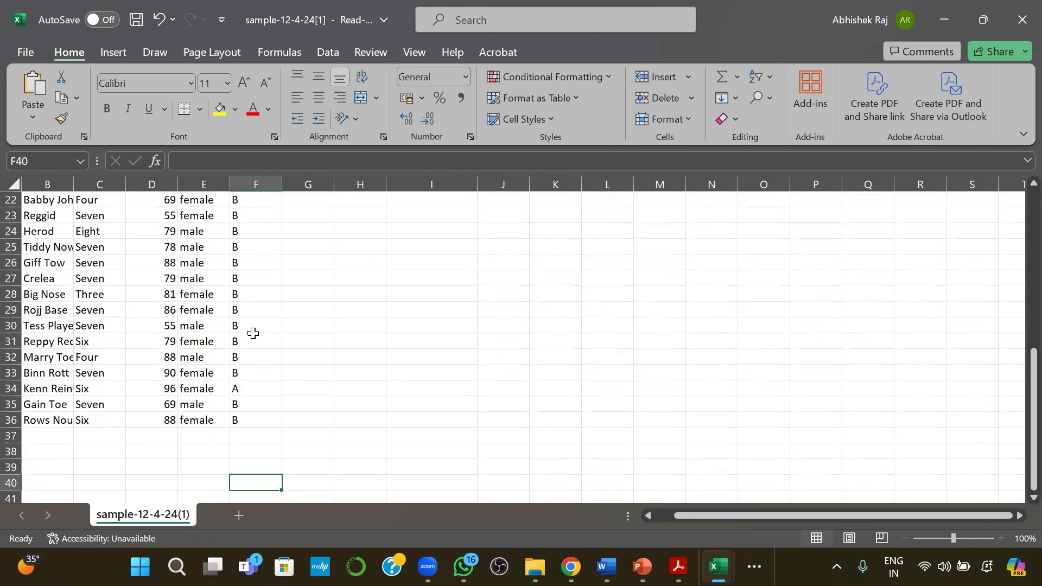
pyautogui.press('Up')
pyautogui.press('Up')
pyautogui.press('Up')
pyautogui.press('Up')
pyautogui.press('Up')
pyautogui.press('Up')
pyautogui.press('Up')
pyautogui.press('Up')
pyautogui.press('Up')
pyautogui.press('Up')
pyautogui.press('Up')
pyautogui.press('Up')
pyautogui.press('Up')
pyautogui.press('Up')
pyautogui.press('Up')
pyautogui.press('Up')
pyautogui.press('Up')
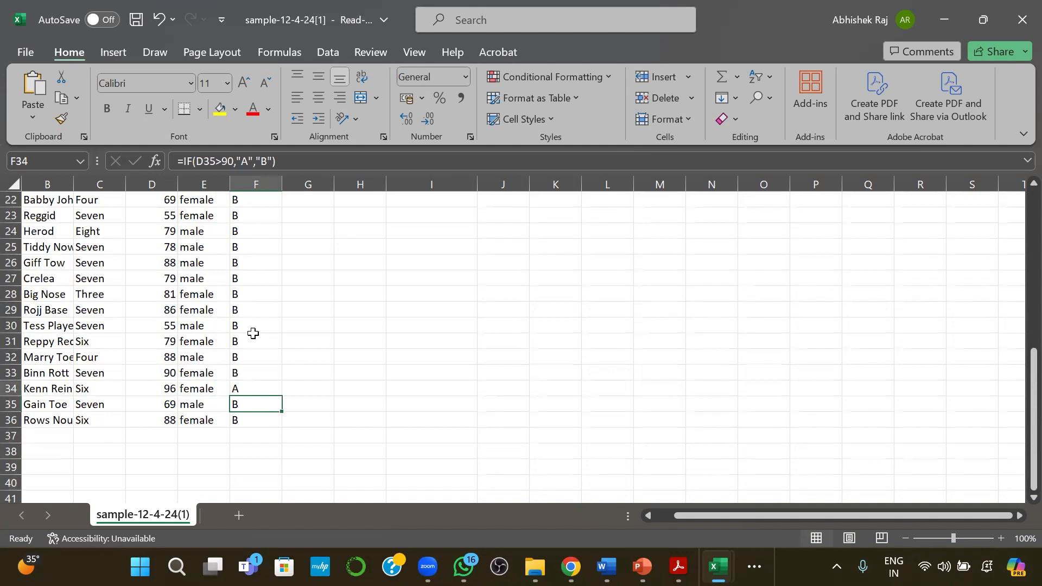
pyautogui.press('Up')
pyautogui.press('Up')
pyautogui.press('Up')
pyautogui.press('Up')
pyautogui.press('Up')
pyautogui.press('Up')
pyautogui.press('Up')
pyautogui.press('Up')
pyautogui.press('Up')
pyautogui.press('Up')
pyautogui.press('Up')
pyautogui.press('Up')
pyautogui.press('Up')
pyautogui.press('Up')
pyautogui.press('Up')
pyautogui.press('Up')
pyautogui.press('Up')
pyautogui.press('Up')
pyautogui.press('Up')
pyautogui.press('Up')
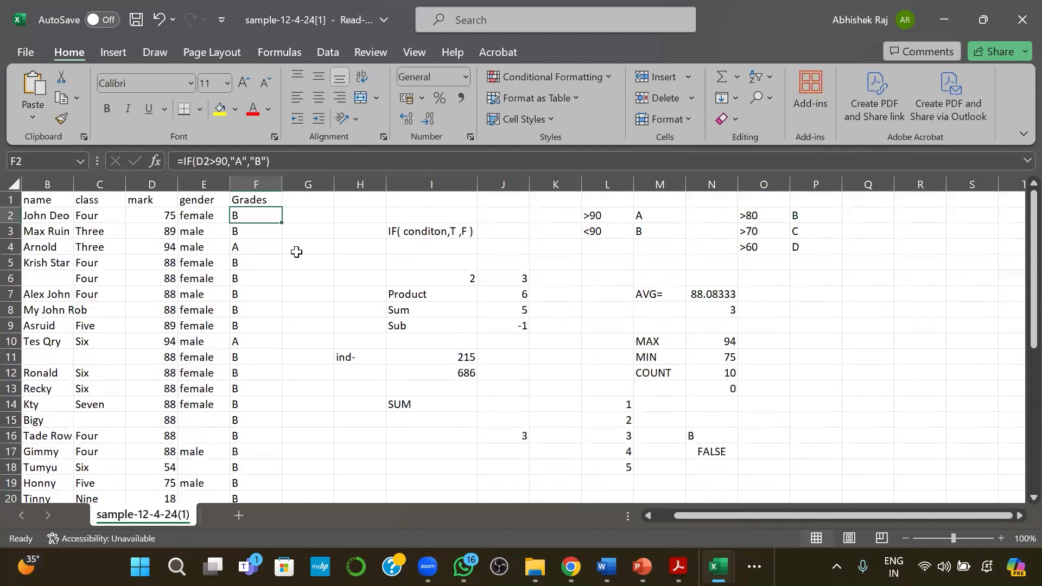
# Fill the IF formula from F2 down to F4 again and review the available autofill options.
pyautogui.moveTo(283, 222); pyautogui.dragTo(280, 251)
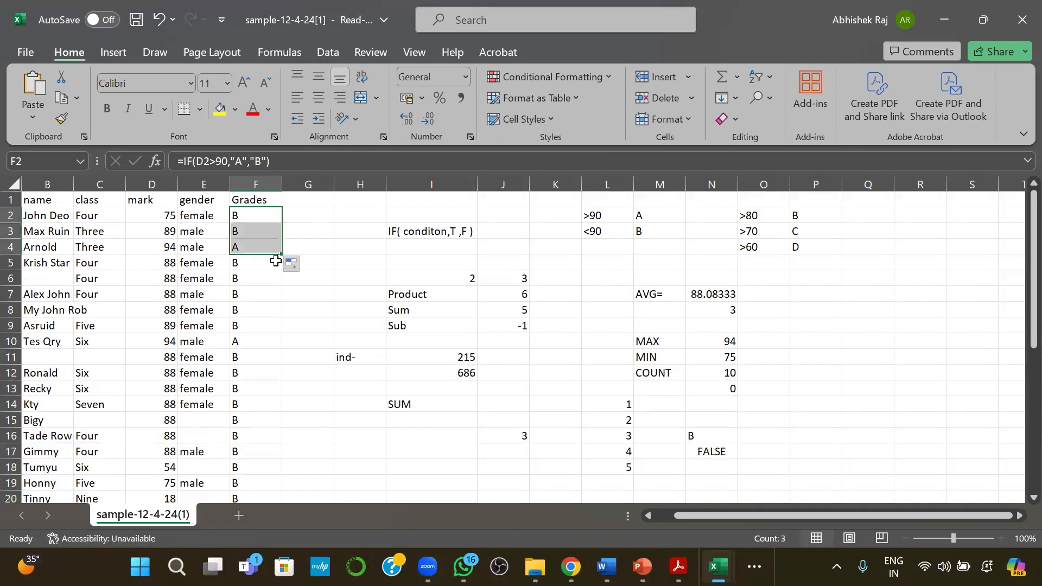
pyautogui.click(305, 266)
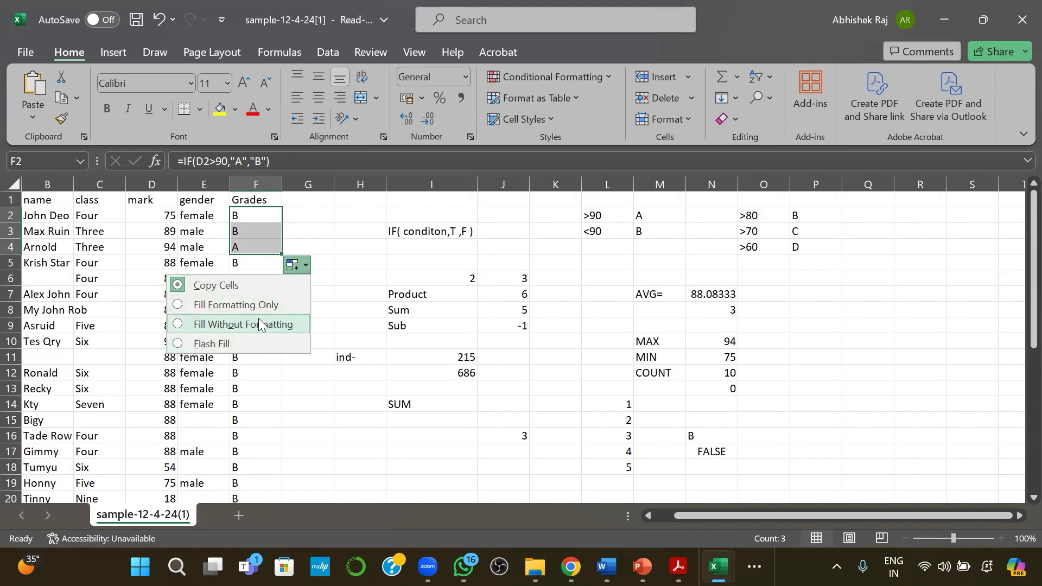
pyautogui.click(326, 293)
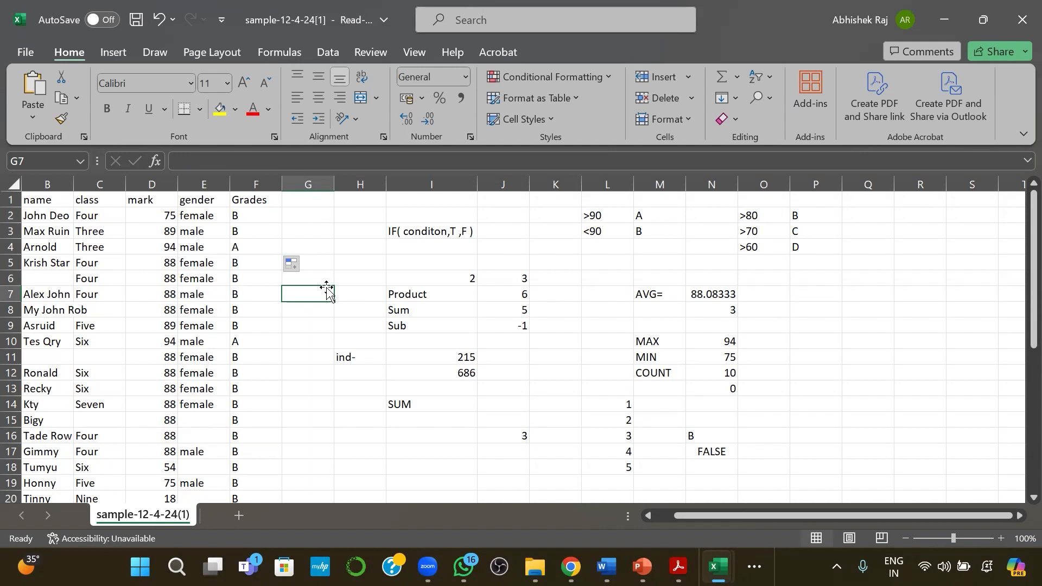
# Add a CGPA column header in G1, beside the Grades column.
pyautogui.click(302, 204)
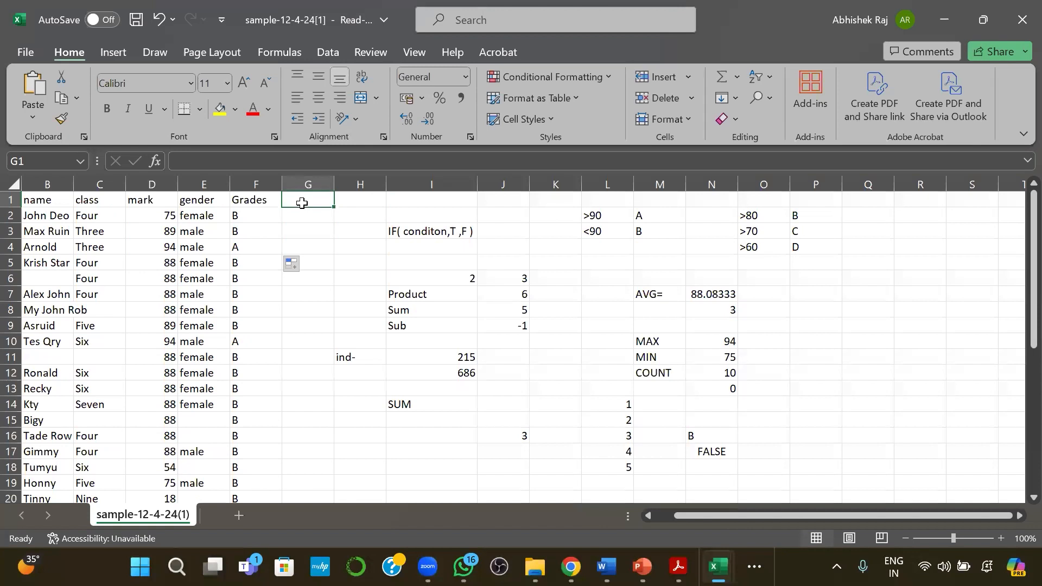
pyautogui.write('CGPA')
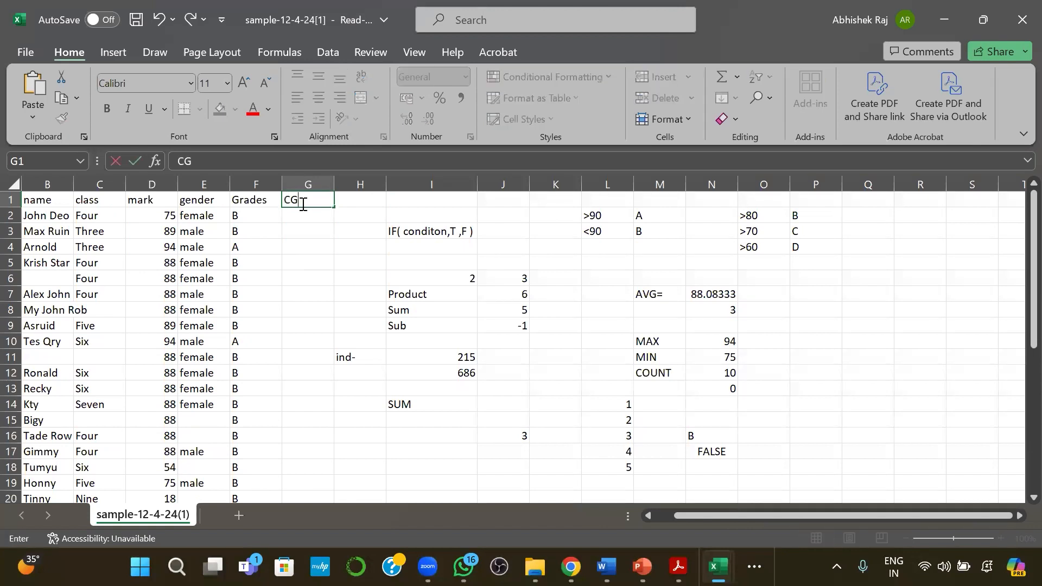
pyautogui.click(296, 216)
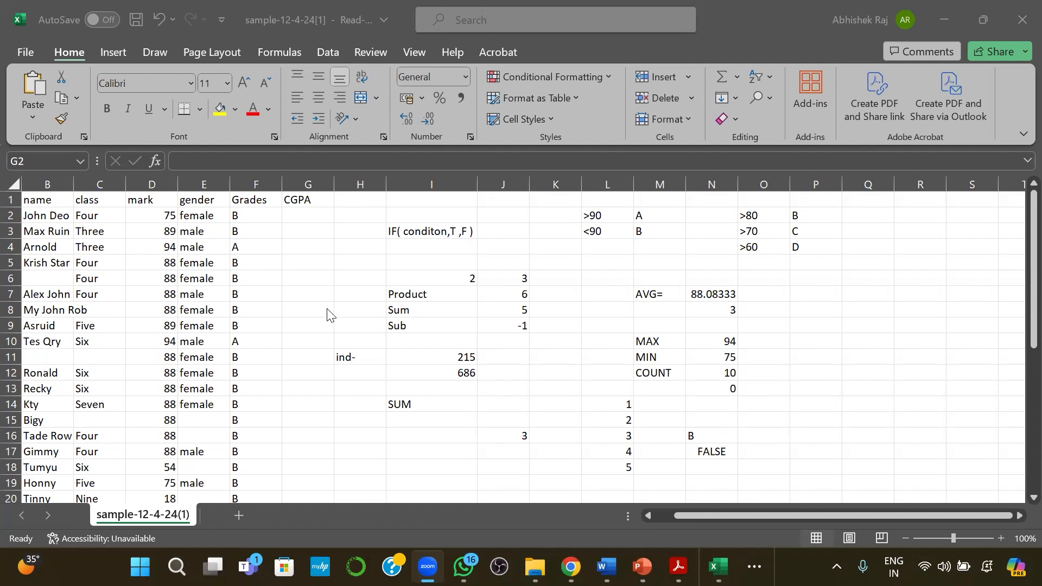
# Enter the formula =D2/10 in G2 to calculate the first student's CGPA from the mark.
pyautogui.click(314, 213)
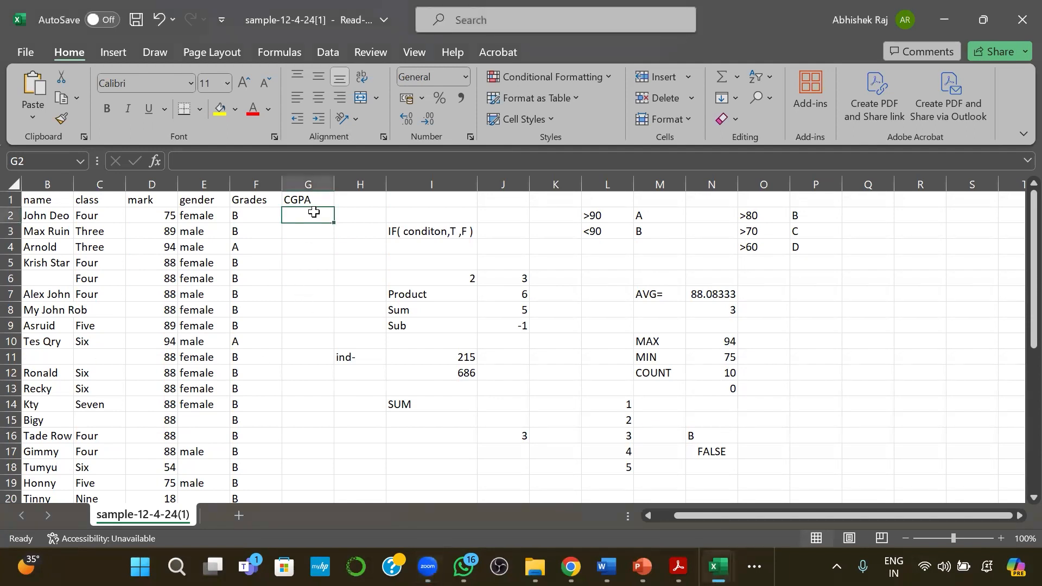
pyautogui.write('D2/10')
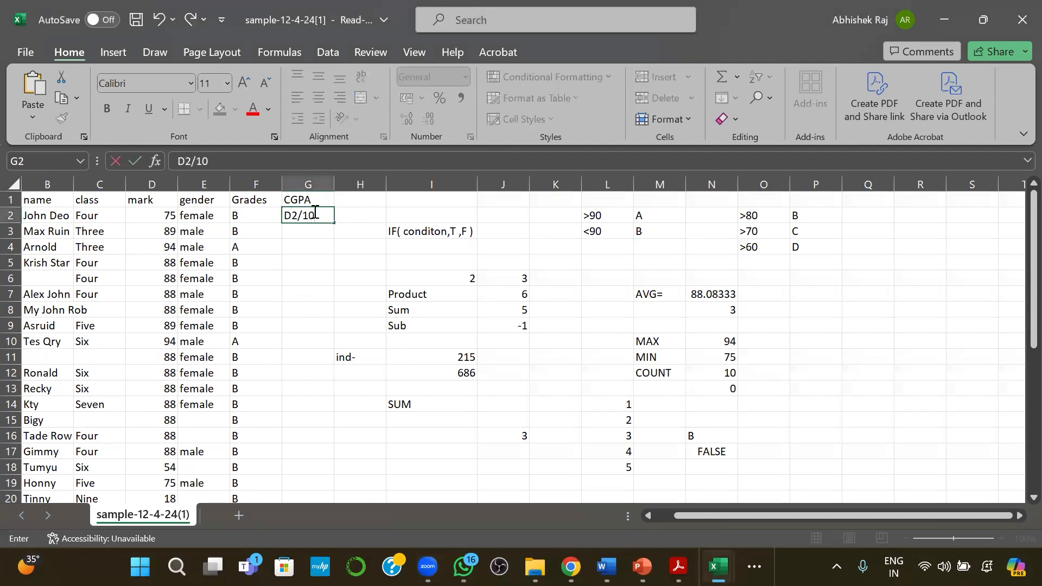
pyautogui.press('Left')
pyautogui.press('Left')
pyautogui.press('Left')
pyautogui.press('Right')
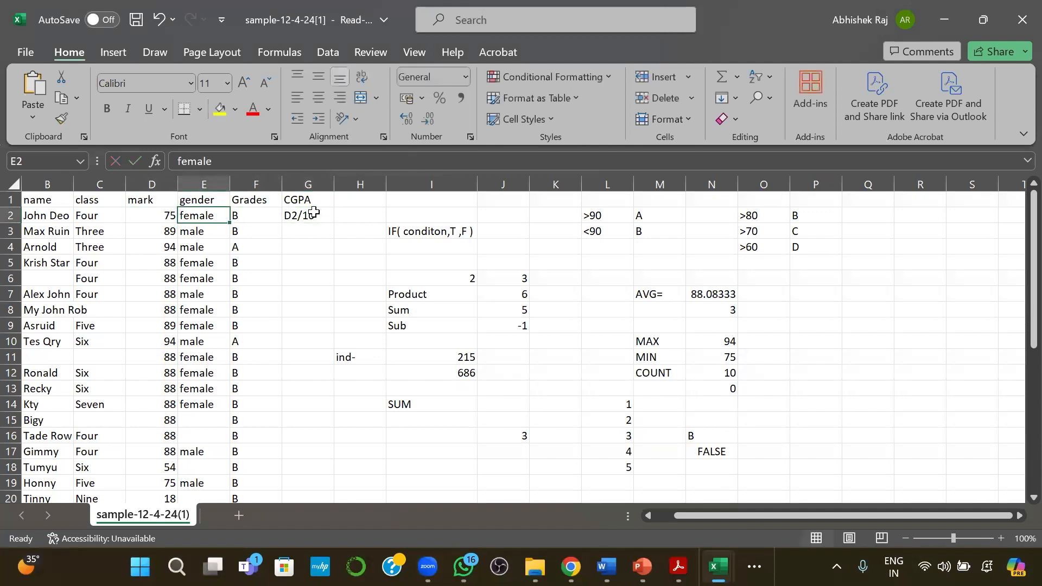
pyautogui.click(314, 212)
pyautogui.doubleClick(293, 216)
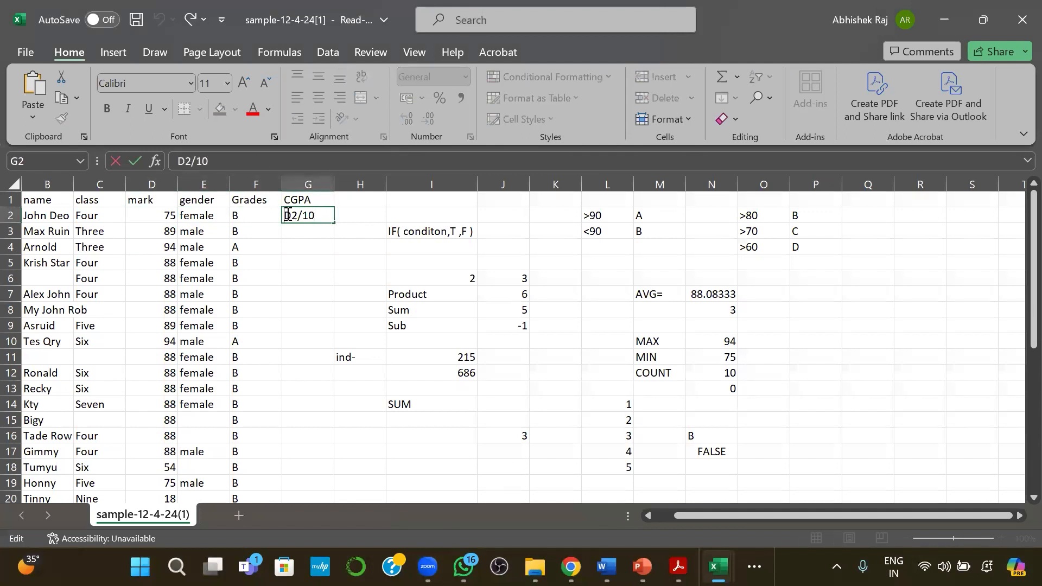
pyautogui.write('=')
pyautogui.press('Return')
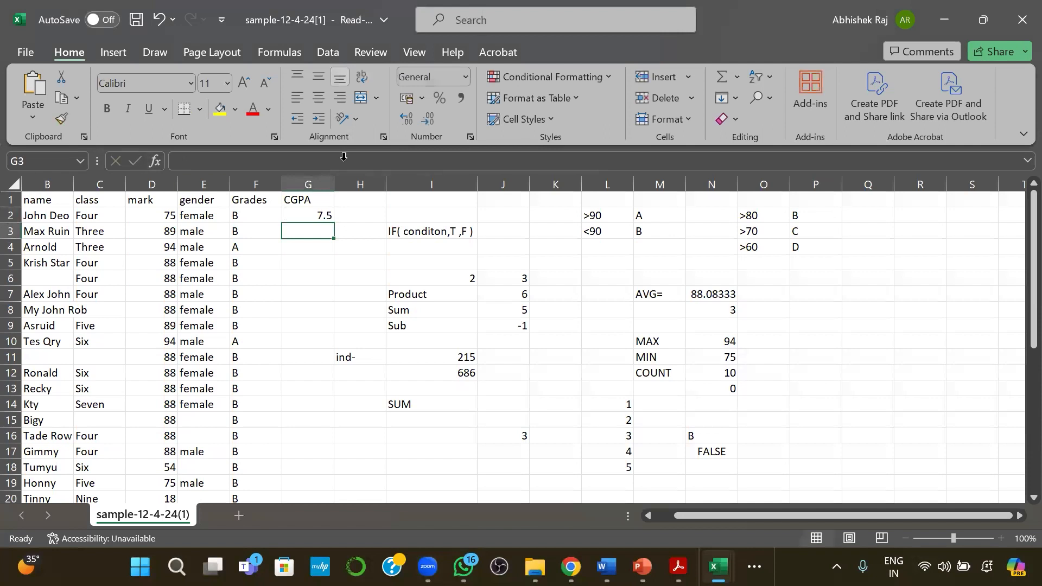
# Autofill the CGPA formula from G2 down to G36 and look over the filled column.
pyautogui.click(314, 216)
pyautogui.moveTo(335, 220); pyautogui.dragTo(315, 466)
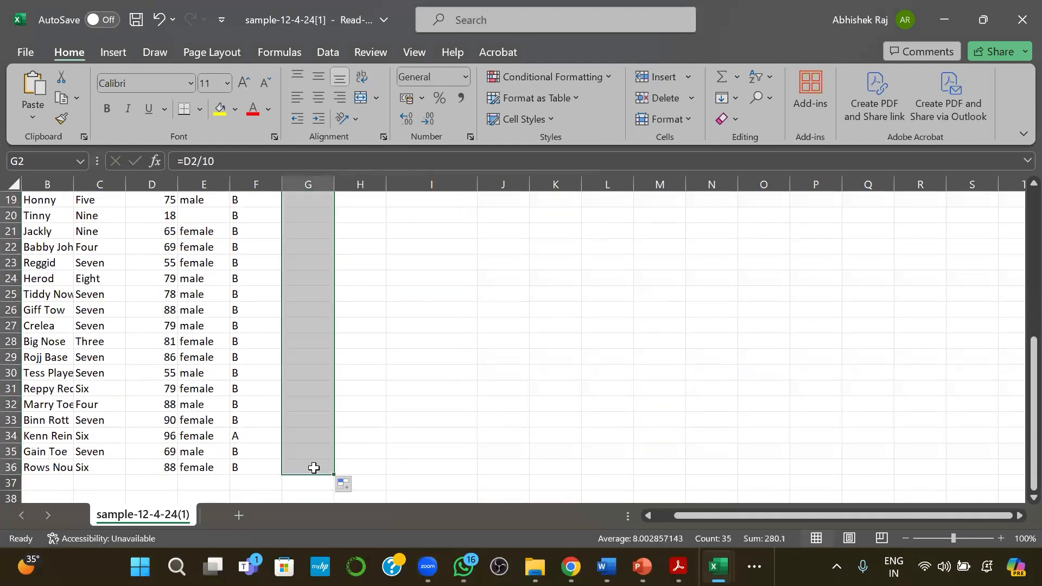
pyautogui.scroll(6, 318, 282)
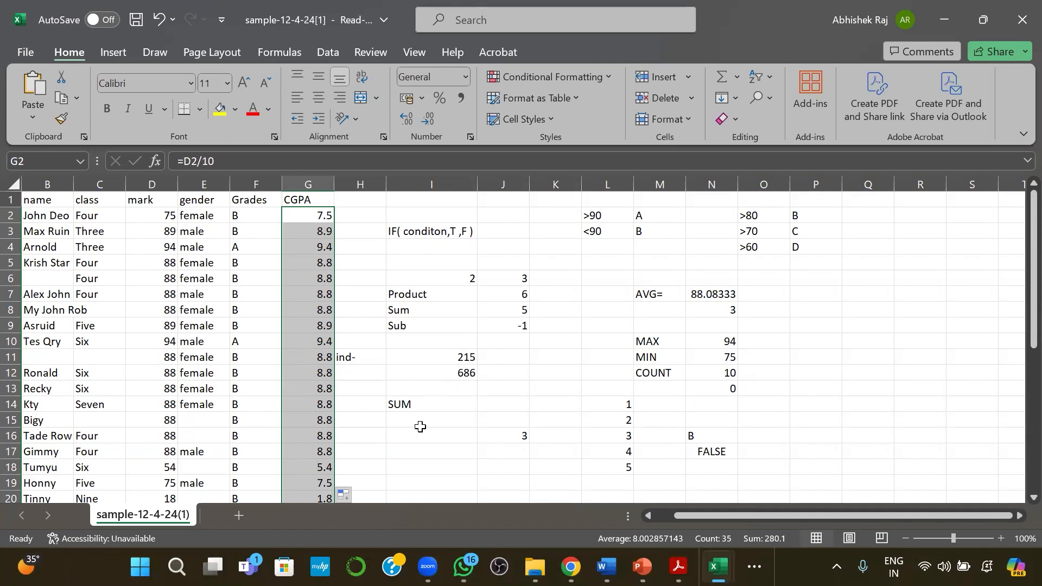
pyautogui.scroll(-2, 420, 427)
pyautogui.scroll(2, 419, 427)
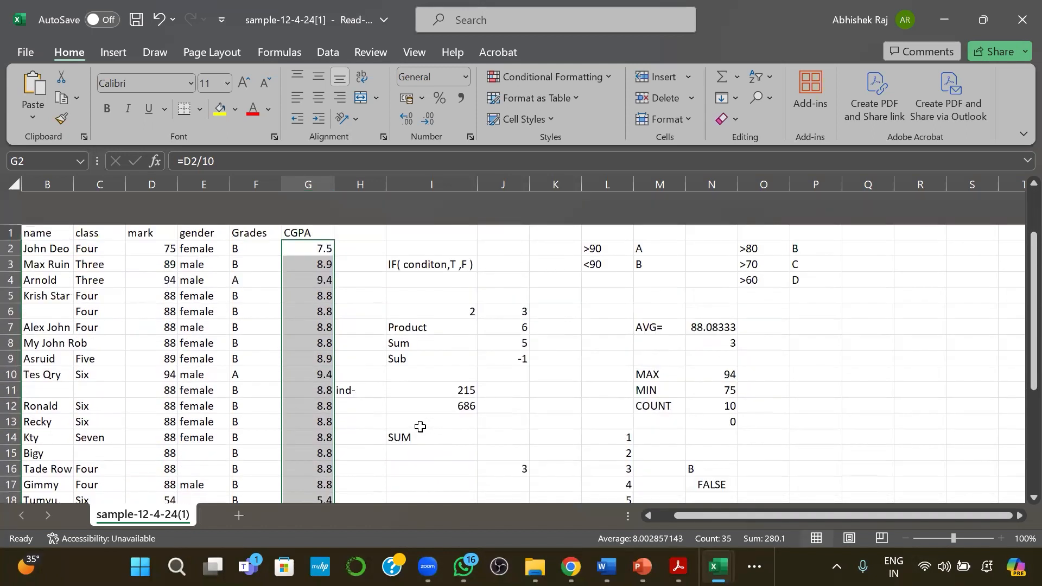
# Extend the grade criteria by changing L3 to >80 and adding <80 in L4 with grade C in M4.
pyautogui.click(615, 231)
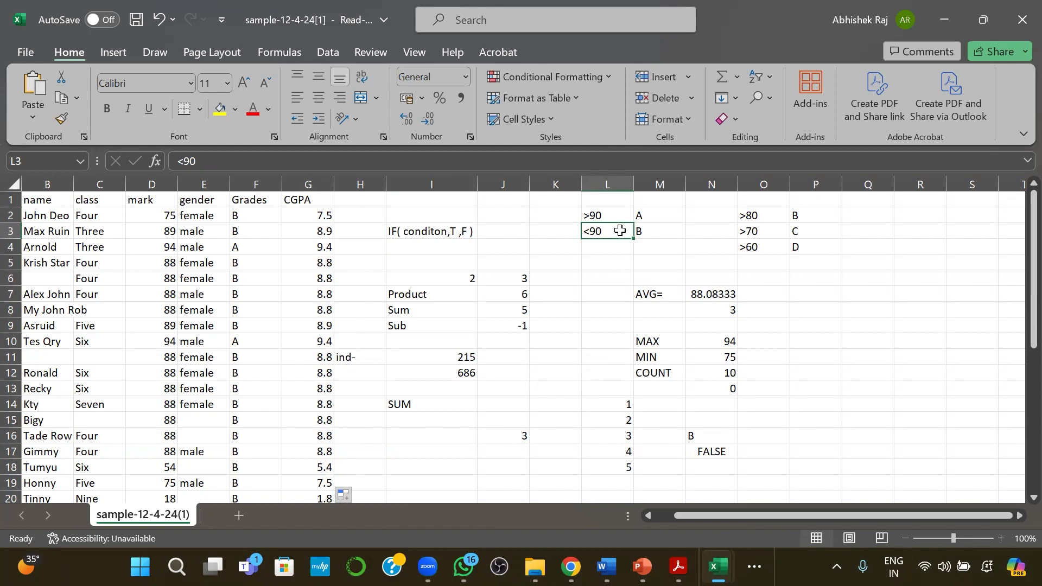
pyautogui.write('>80')
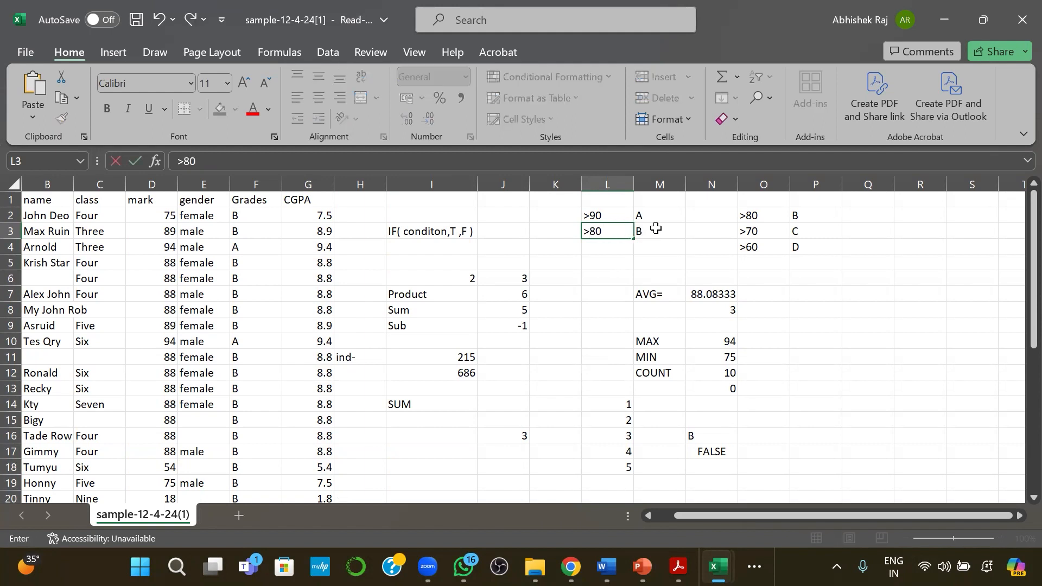
pyautogui.click(617, 247)
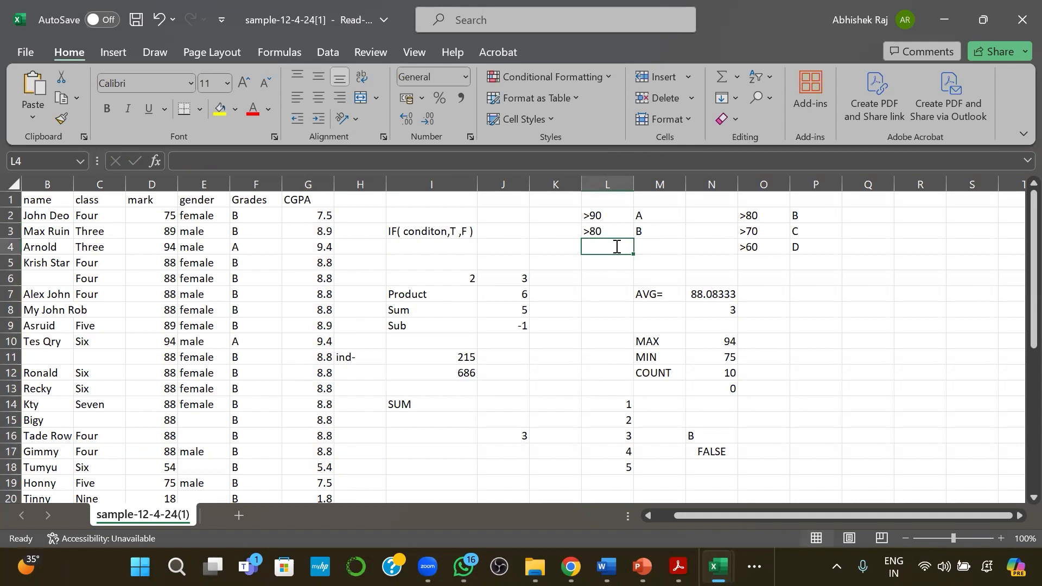
pyautogui.write('<80')
pyautogui.press('Tab')
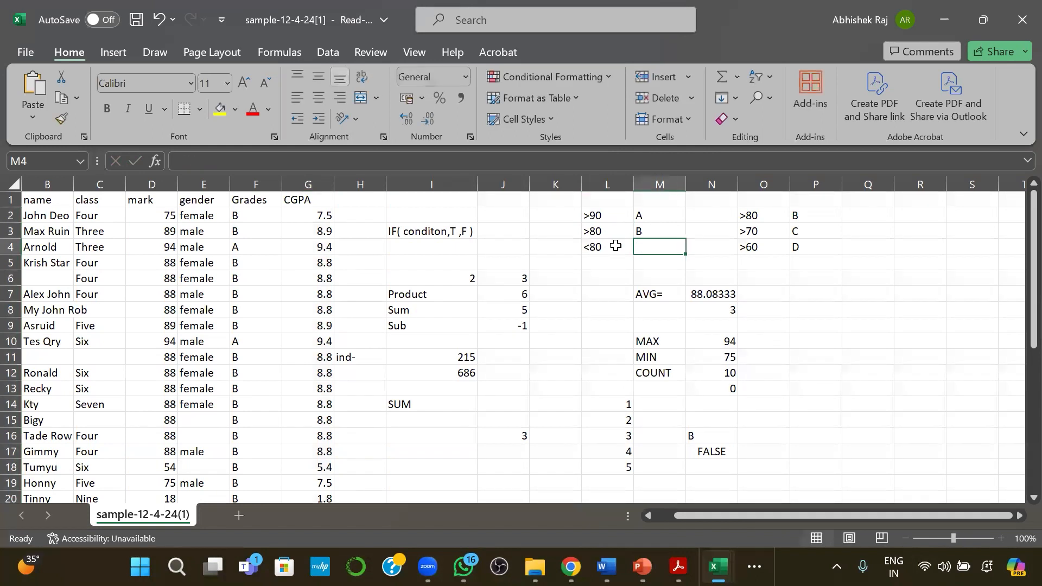
pyautogui.write('C')
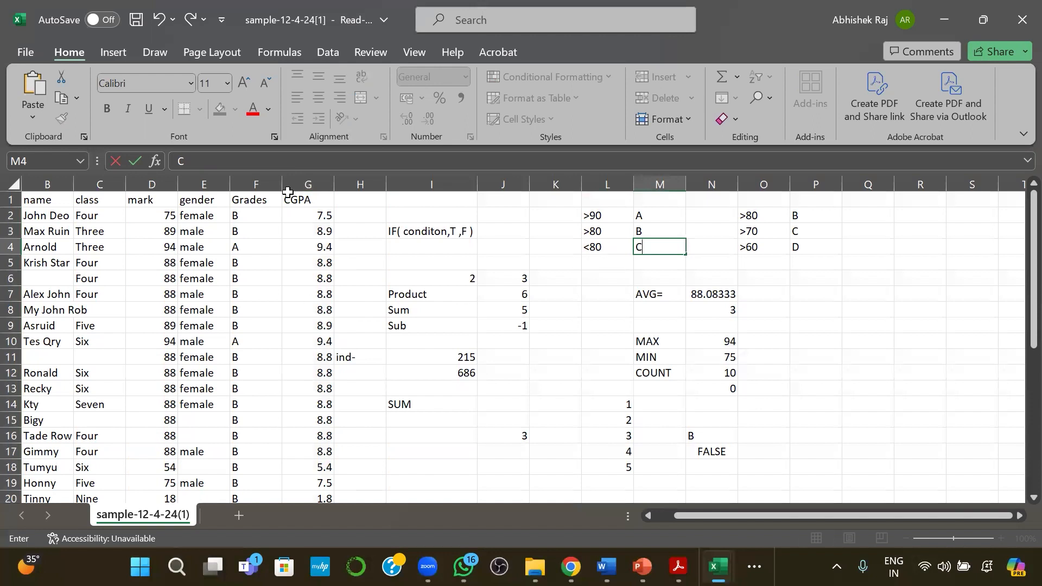
# Open the IF formula in F2 to review its condition and results, leaving it as it is.
pyautogui.click(263, 216)
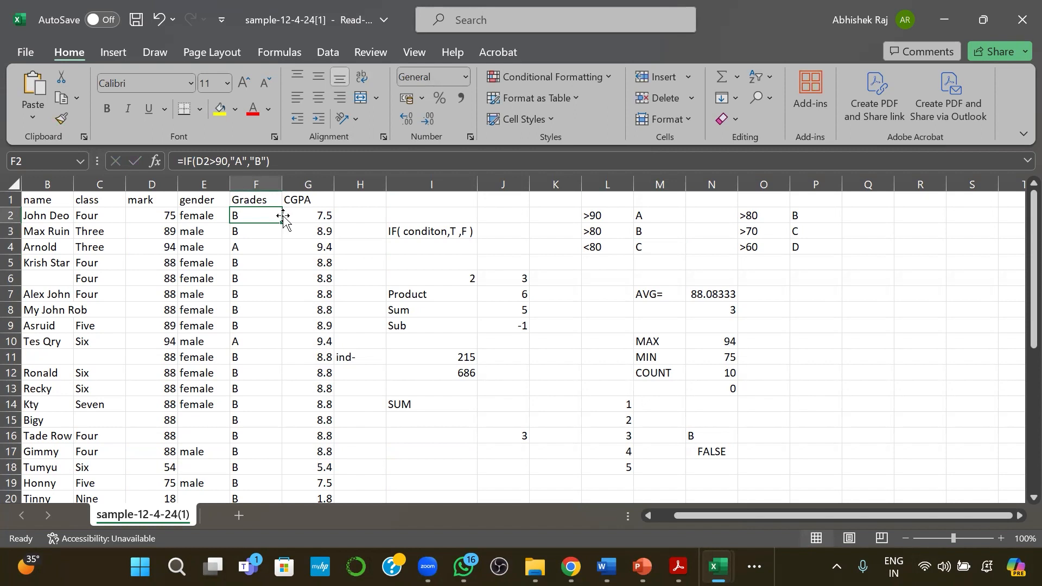
pyautogui.click(282, 161)
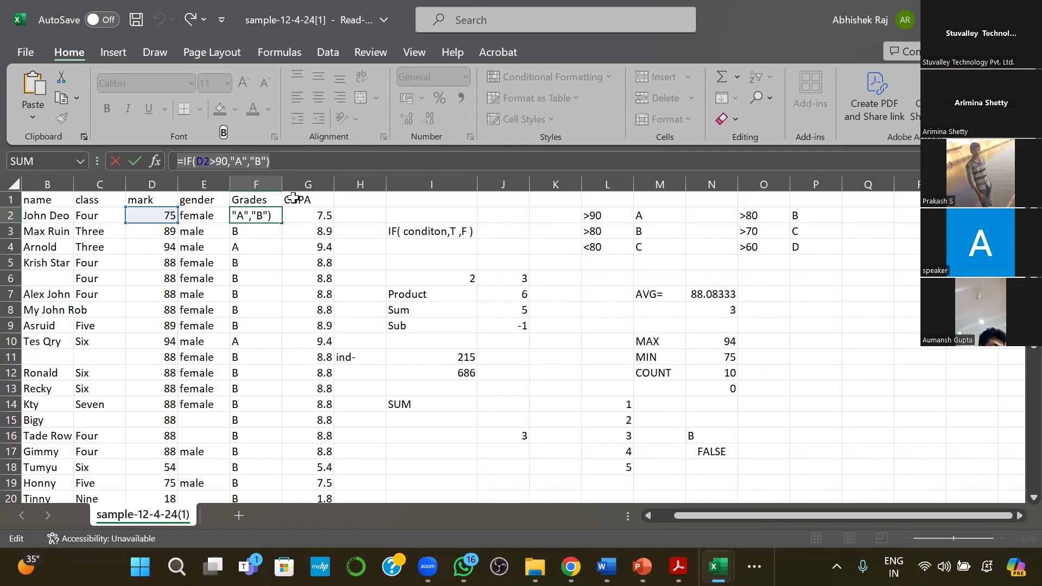
pyautogui.press('Return')
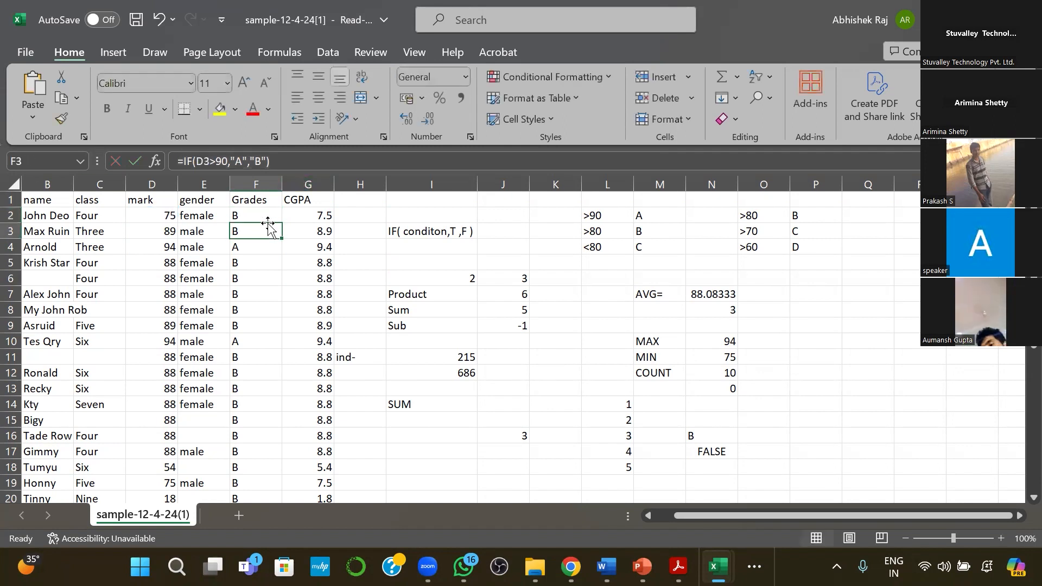
# Start a nested IF example as plain text in I19 with if(a>b,if(a>c,"a is the greatest.
pyautogui.click(447, 265)
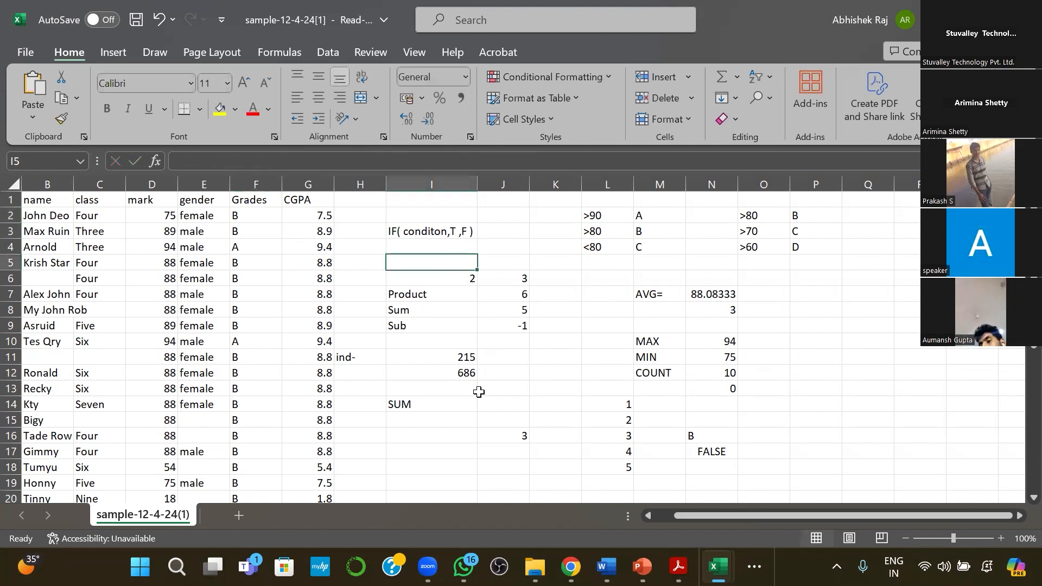
pyautogui.scroll(-2, 474, 391)
pyautogui.click(433, 405)
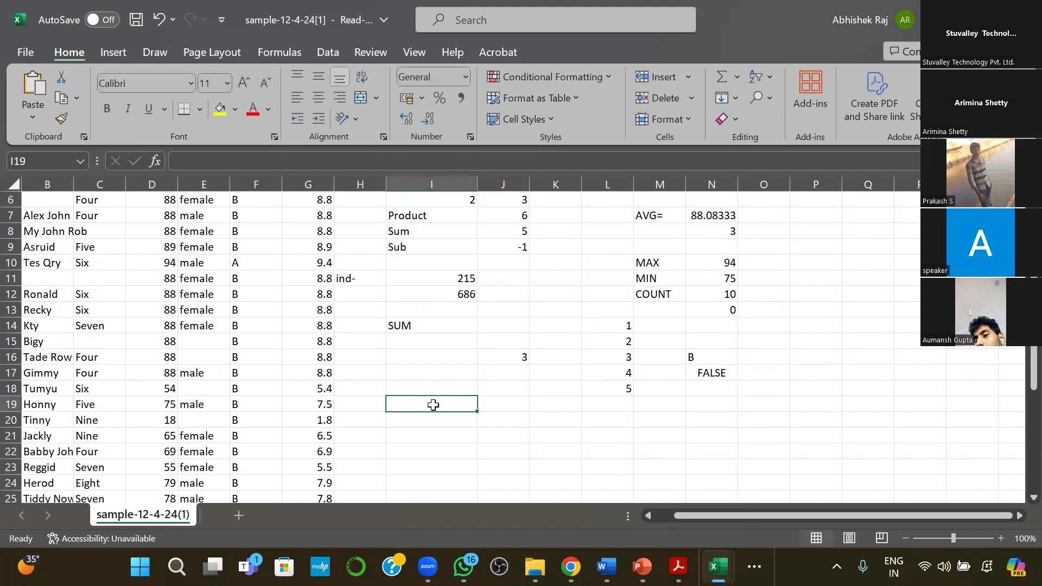
pyautogui.write('if')
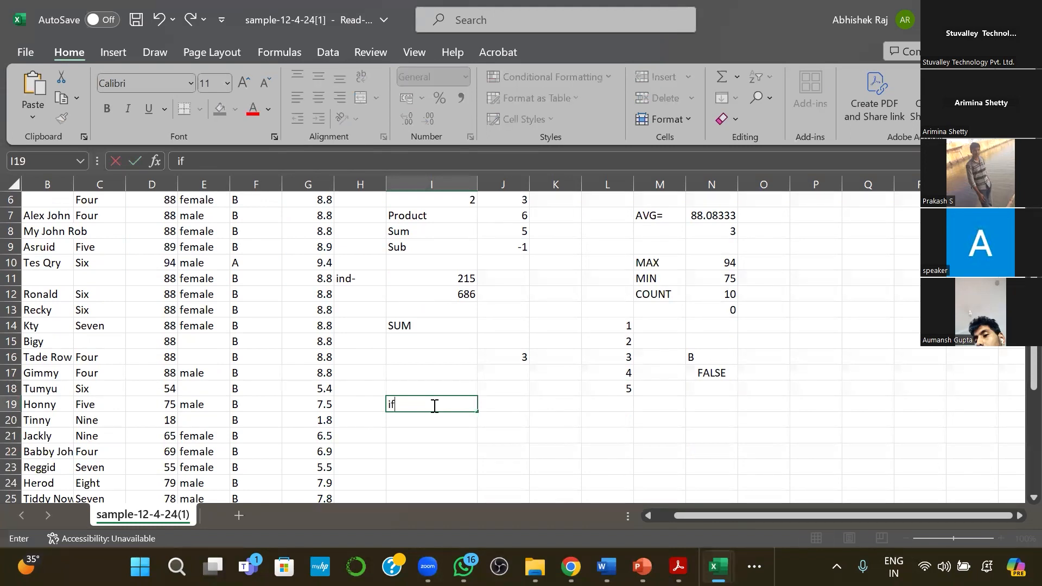
pyautogui.write('(a>b')
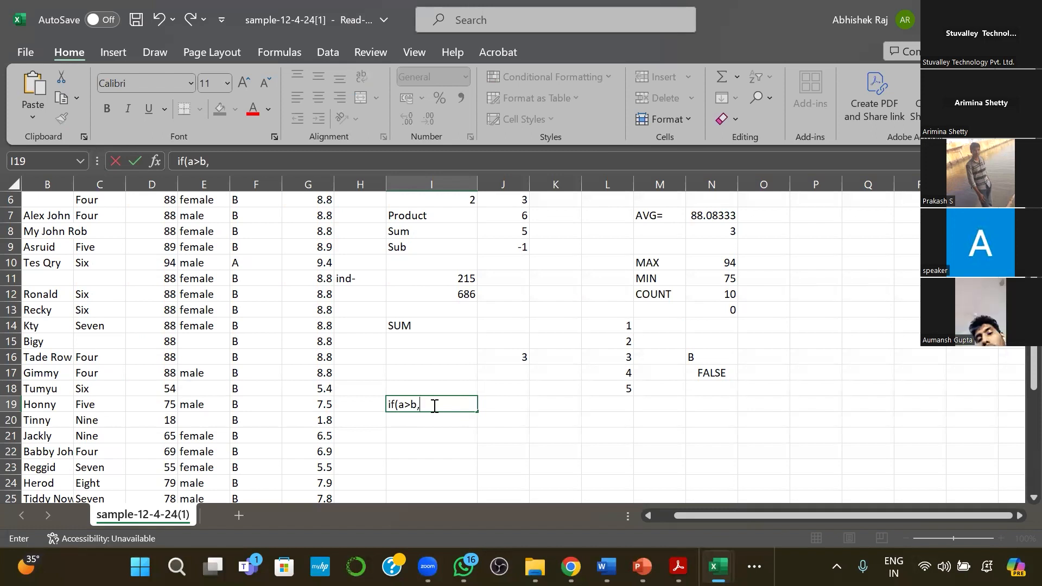
pyautogui.write(',if(')
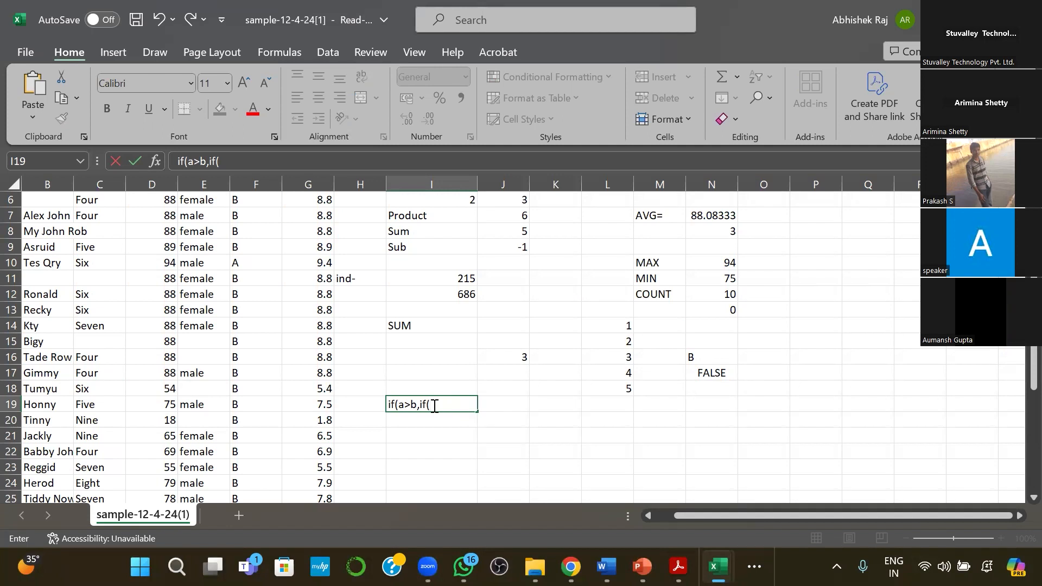
pyautogui.write('b')
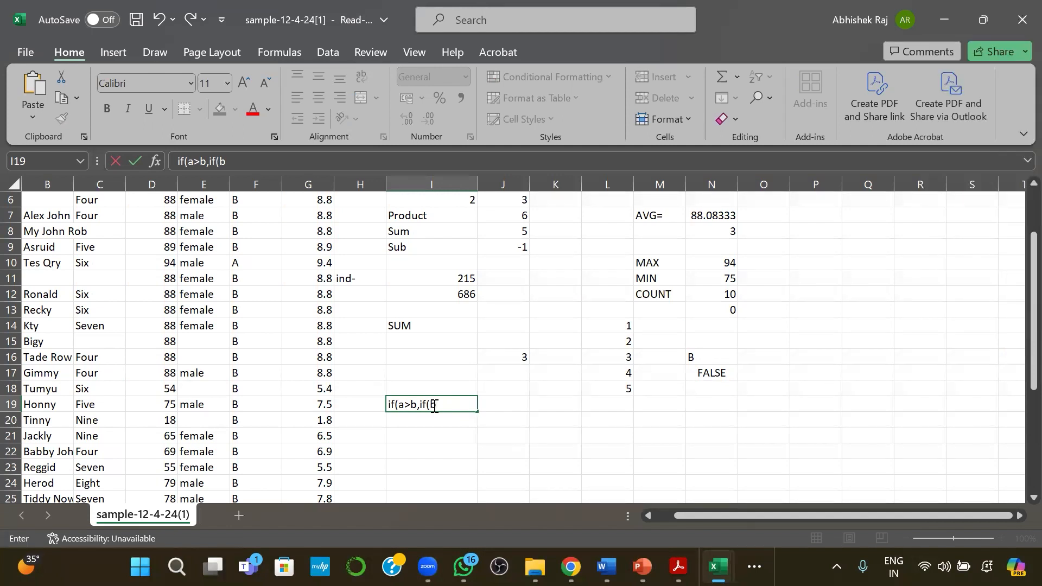
pyautogui.press('BackSpace')
pyautogui.write('a>c')
pyautogui.write(',"a is the greatest')
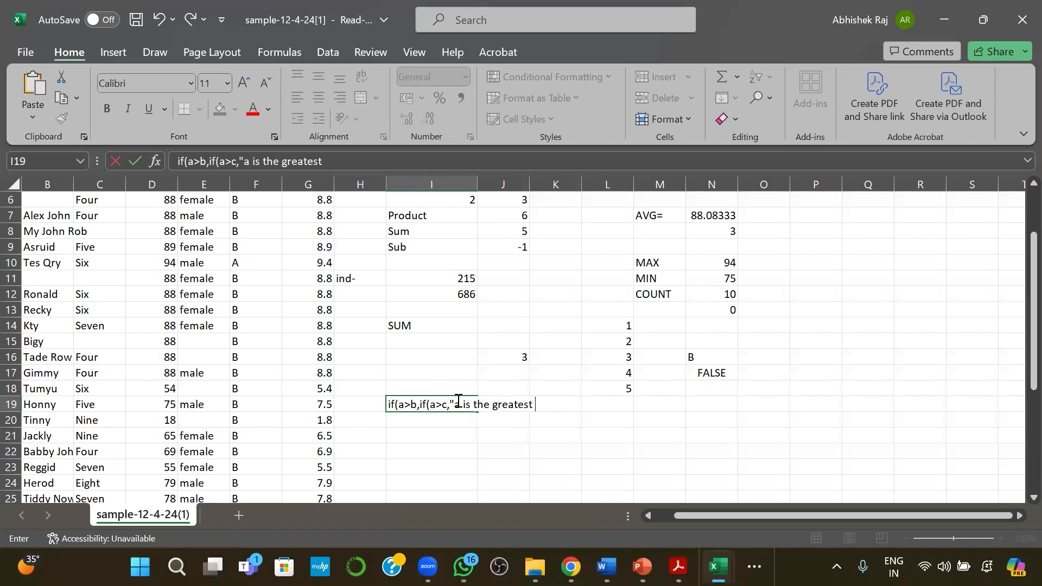
# Replace the unfinished "a is the greatest" result with 'A' and complete I19 as if(a>b,if(a>c,'A'),if(b>c,'B','C')).
pyautogui.press('BackSpace')
pyautogui.press('BackSpace')
pyautogui.press('BackSpace')
pyautogui.press('BackSpace')
pyautogui.press('BackSpace')
pyautogui.press('BackSpace')
pyautogui.press('BackSpace')
pyautogui.press('BackSpace')
pyautogui.press('BackSpace')
pyautogui.press('BackSpace')
pyautogui.press('BackSpace')
pyautogui.press('BackSpace')
pyautogui.press('BackSpace')
pyautogui.press('BackSpace')
pyautogui.press('BackSpace')
pyautogui.press('BackSpace')
pyautogui.press('BackSpace')
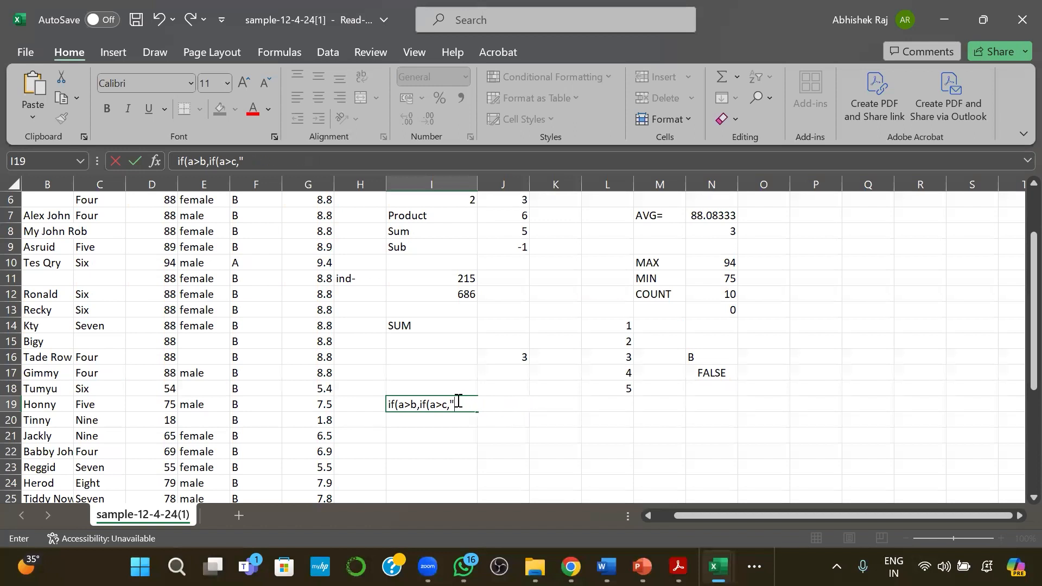
pyautogui.write('A')
pyautogui.press('BackSpace')
pyautogui.write("A'),")
pyautogui.write('if(b>c,')
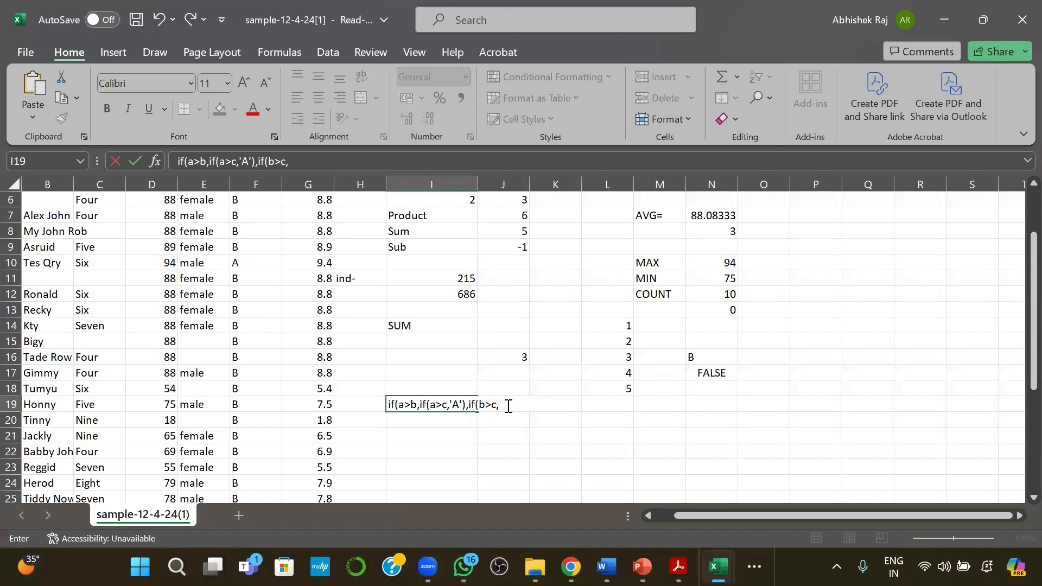
pyautogui.write("B','C'))")
pyautogui.press('Return')
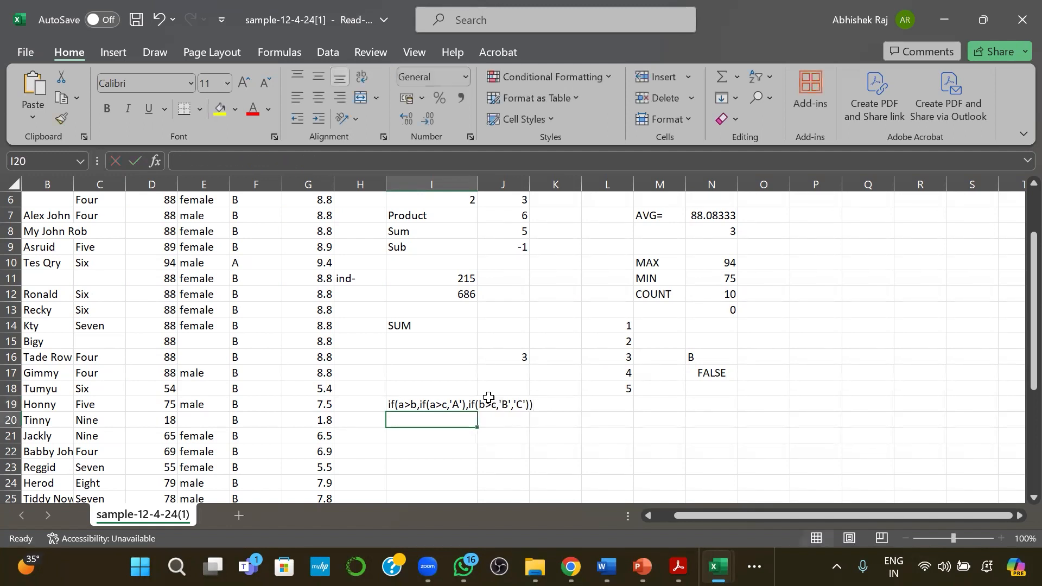
# Widen column I to fit the nested IF example and enter a,b,c in I17.
pyautogui.moveTo(478, 180); pyautogui.dragTo(556, 181)
pyautogui.click(431, 366)
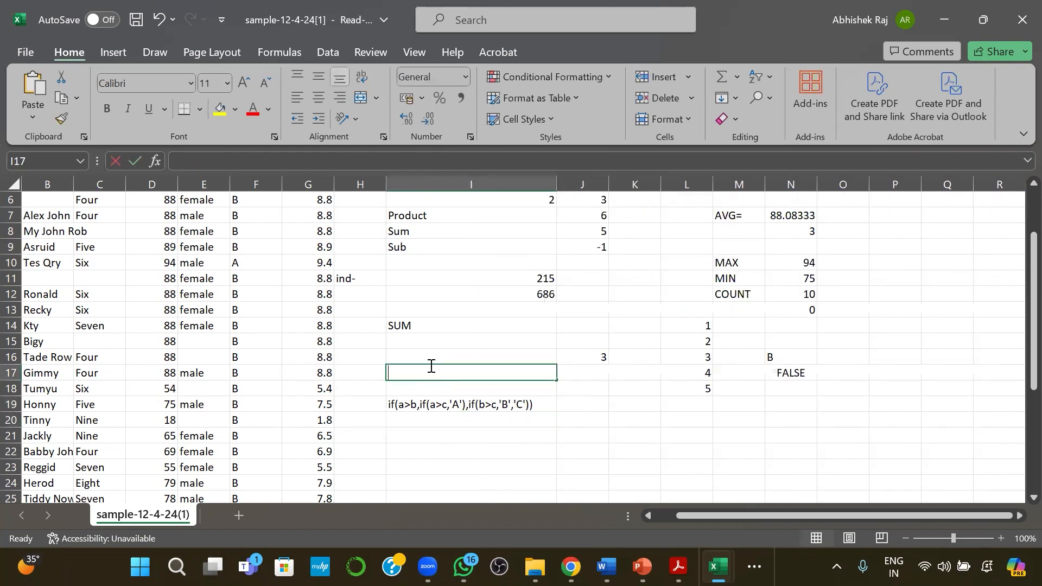
pyautogui.write('A<')
pyautogui.press('BackSpace')
pyautogui.press('BackSpace')
pyautogui.write('a,b,c')
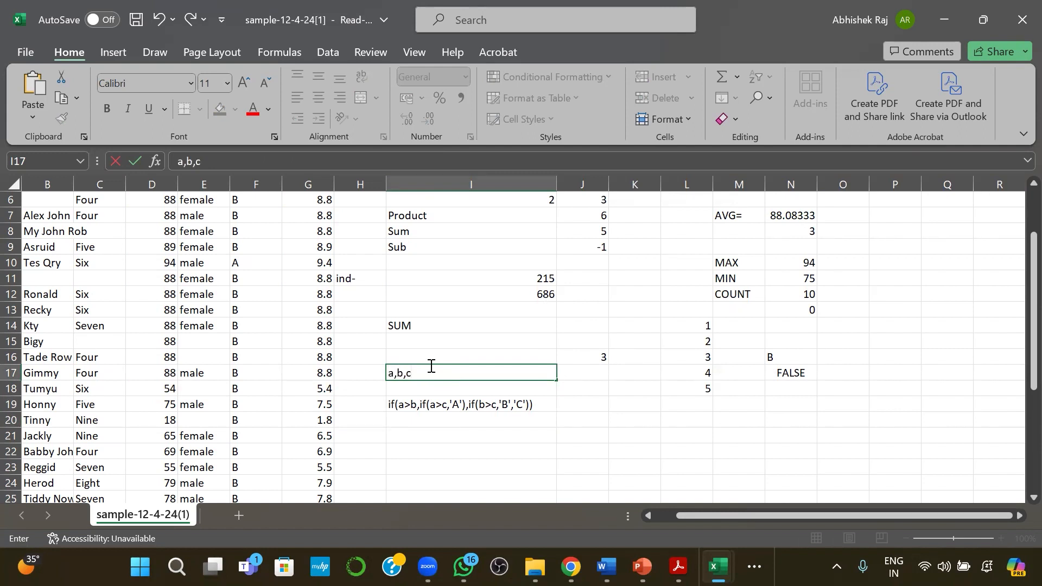
# Examine the I19 example part by part: the a>b condition, the inner if(a>c,'A'), and if(b>c,'B','C').
pyautogui.doubleClick(405, 404)
pyautogui.moveTo(406, 403); pyautogui.dragTo(396, 403)
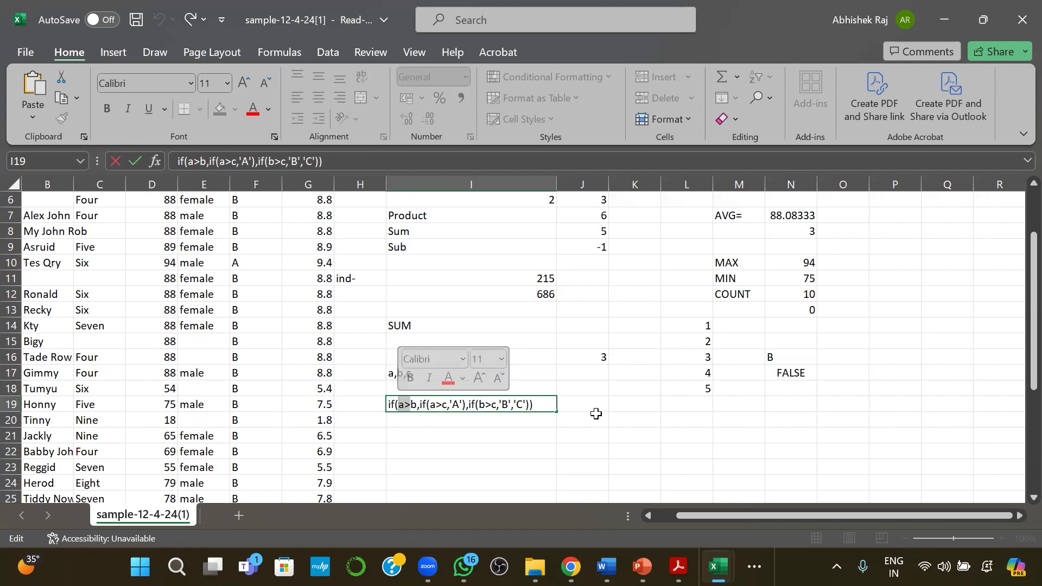
pyautogui.click(600, 390)
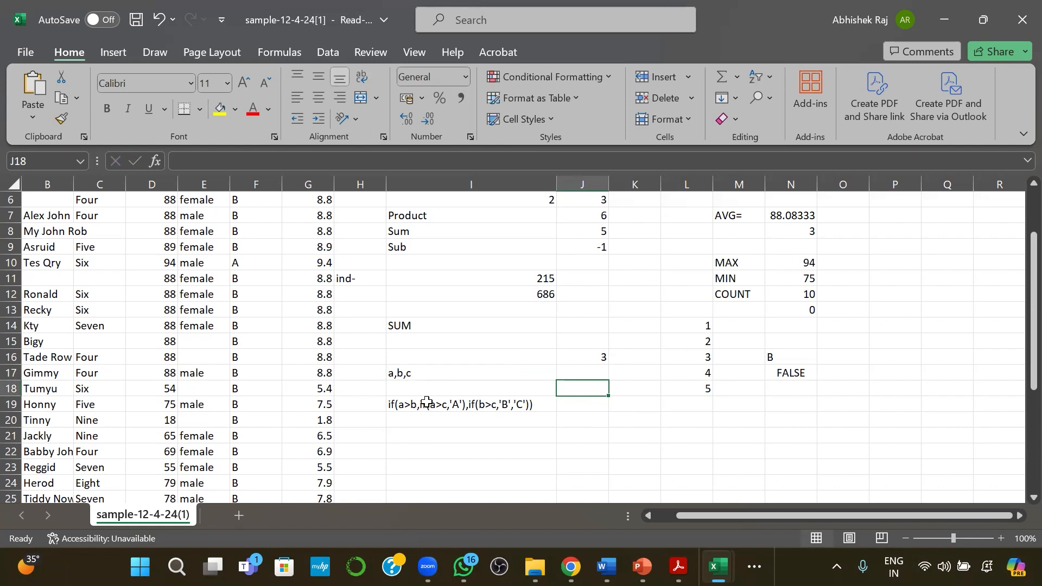
pyautogui.click(406, 373)
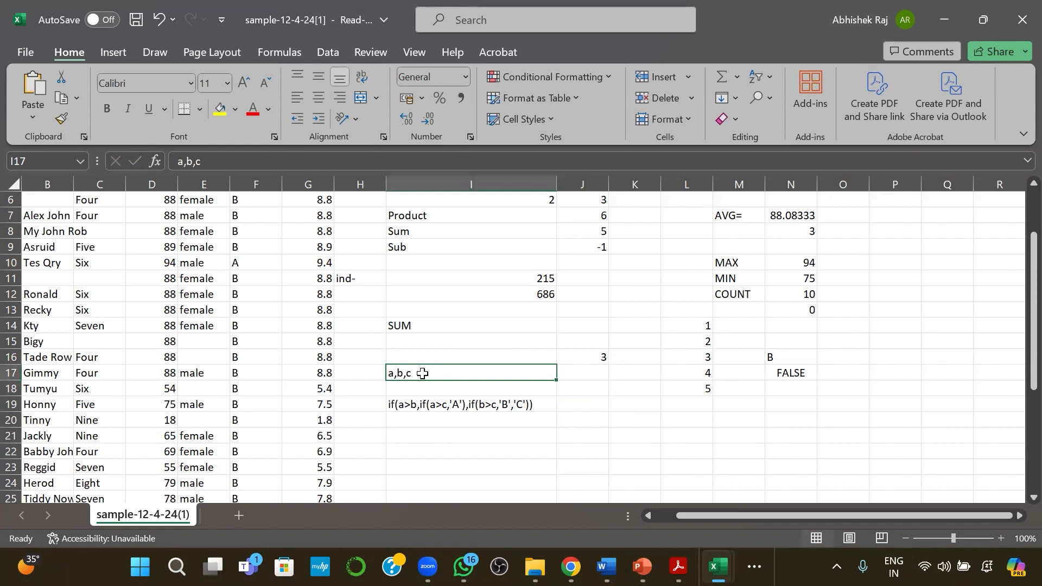
pyautogui.click(437, 403)
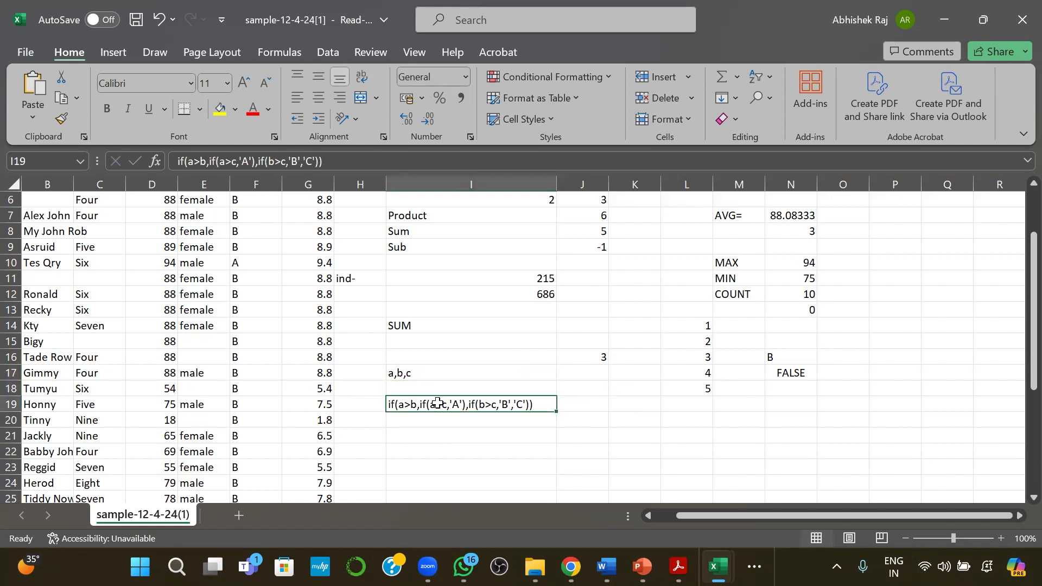
pyautogui.doubleClick(420, 404)
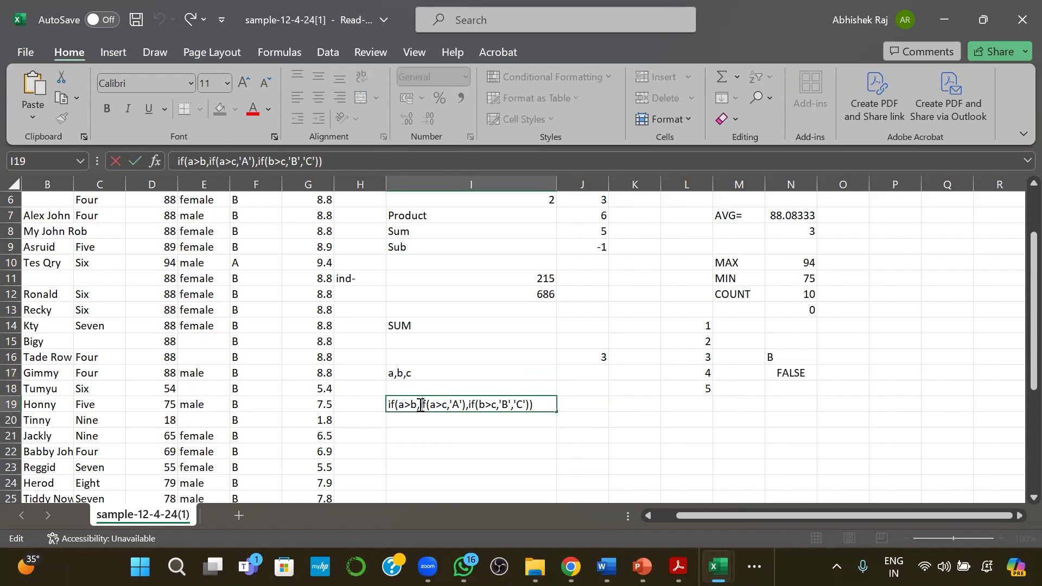
pyautogui.moveTo(420, 404); pyautogui.dragTo(466, 401)
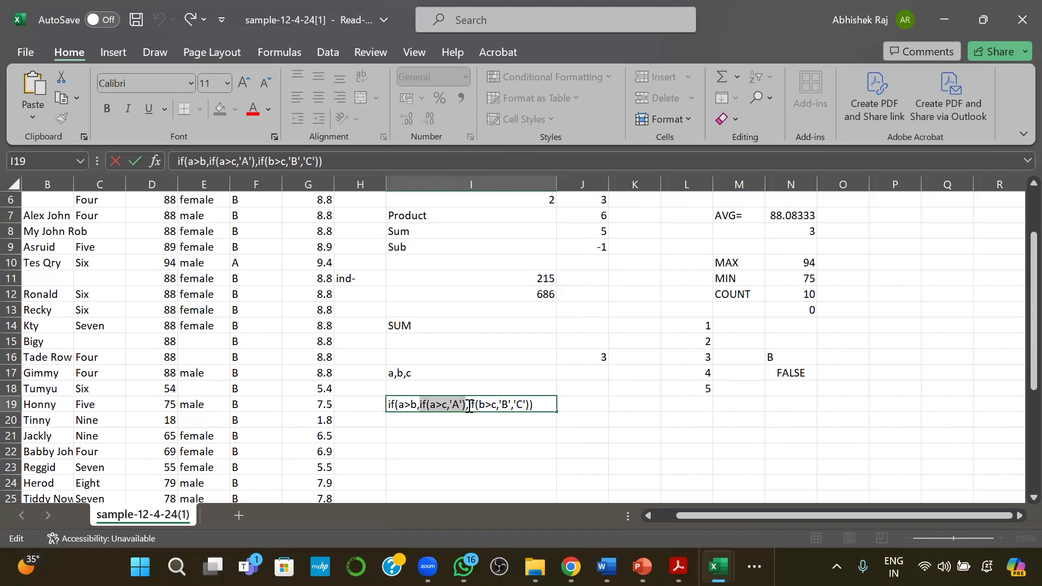
pyautogui.moveTo(468, 405); pyautogui.dragTo(497, 404)
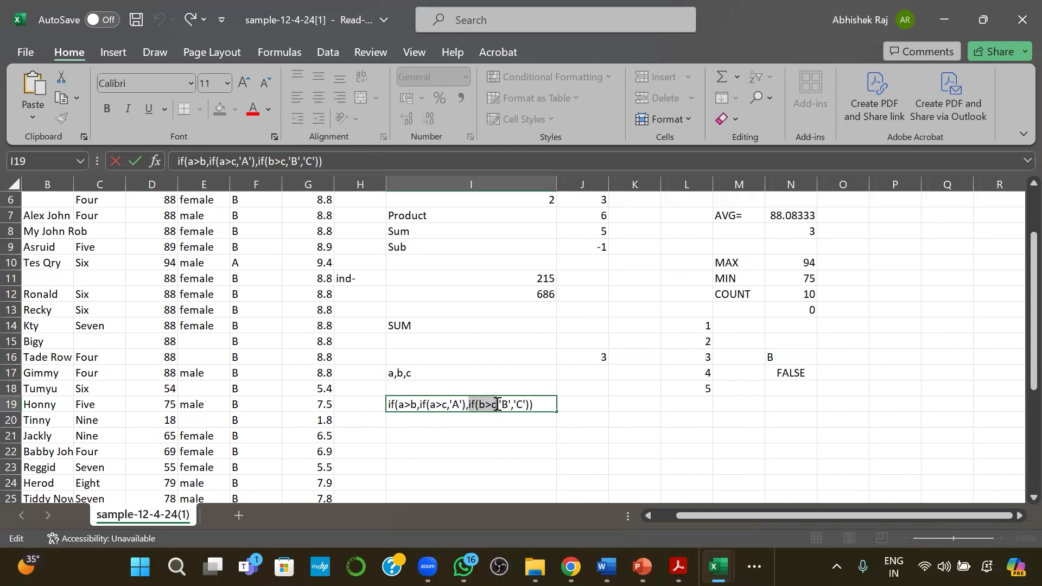
pyautogui.moveTo(497, 404)
pyautogui.mouseDown()
pyautogui.moveTo(515, 404)
pyautogui.moveTo(507, 404)
pyautogui.mouseUp()
pyautogui.click(505, 404)
pyautogui.doubleClick(504, 404)
pyautogui.doubleClick(520, 405)
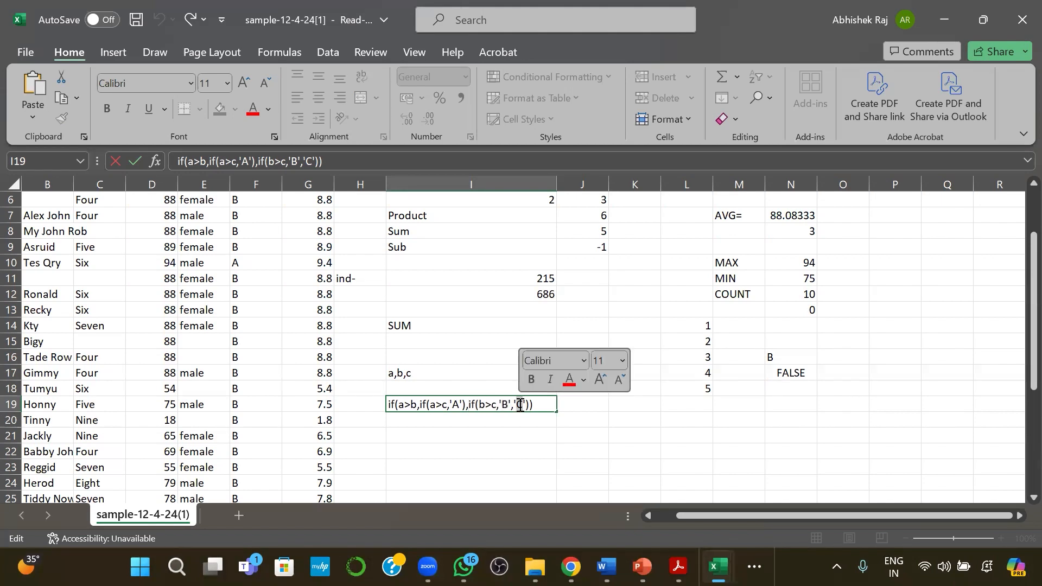
pyautogui.click(570, 405)
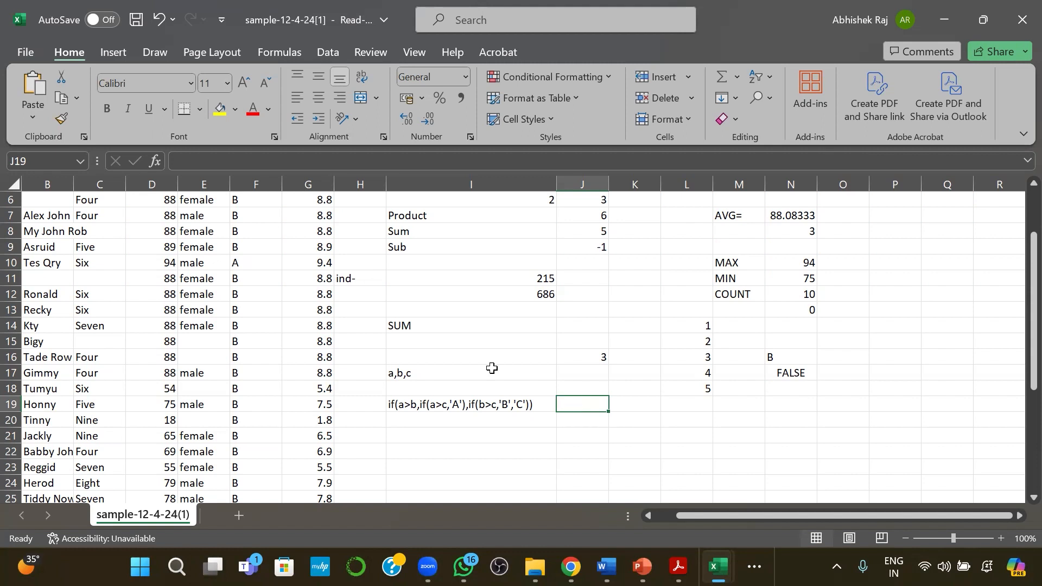
# Replace the Grades formula in F2 with the nested draft =IF(D2>90,"A",IF(>80,"B","C")).
pyautogui.scroll(2, 288, 239)
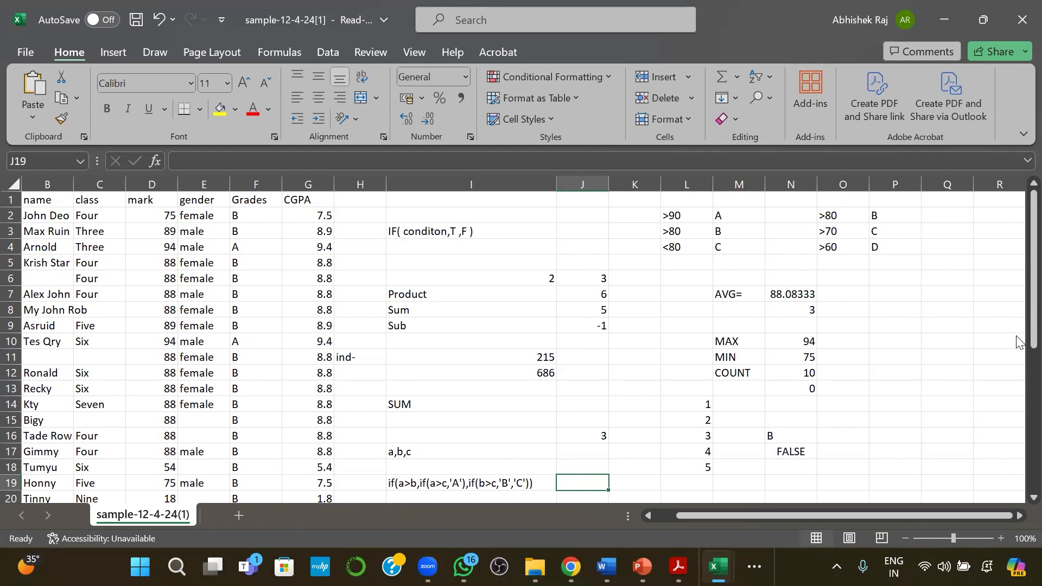
pyautogui.click(1016, 336)
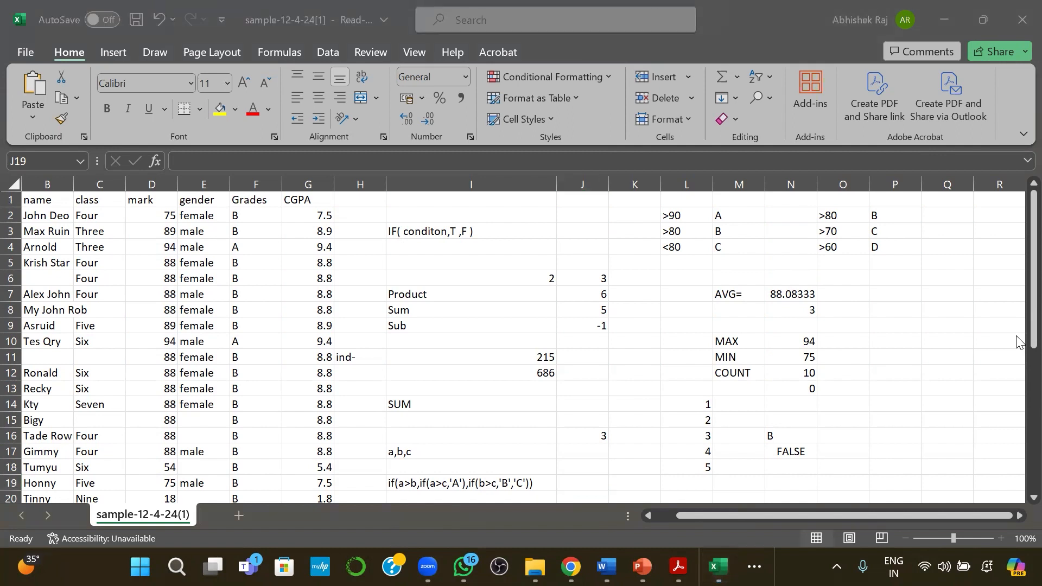
pyautogui.click(266, 217)
pyautogui.doubleClick(266, 217)
pyautogui.hotkey('ctrl', 'a')
pyautogui.write('=IF(D2>90,"A"IF(>80,"B","C"))')
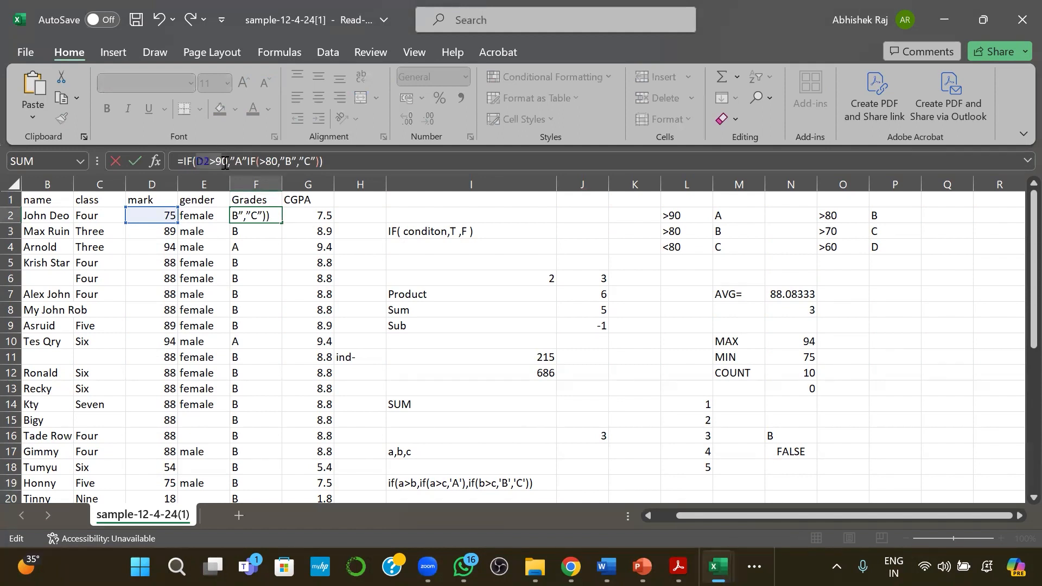
pyautogui.click(239, 162)
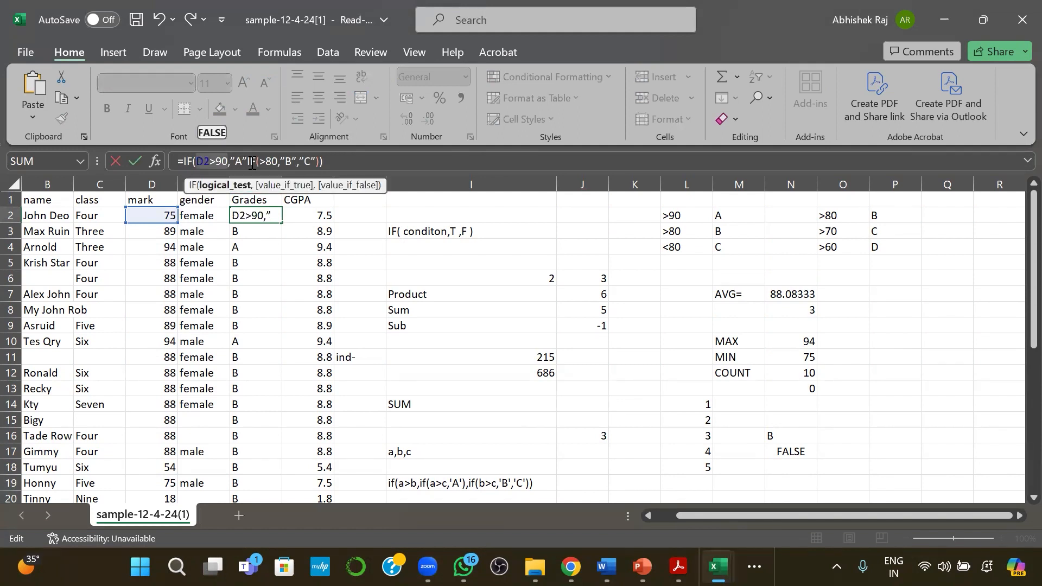
pyautogui.click(246, 161)
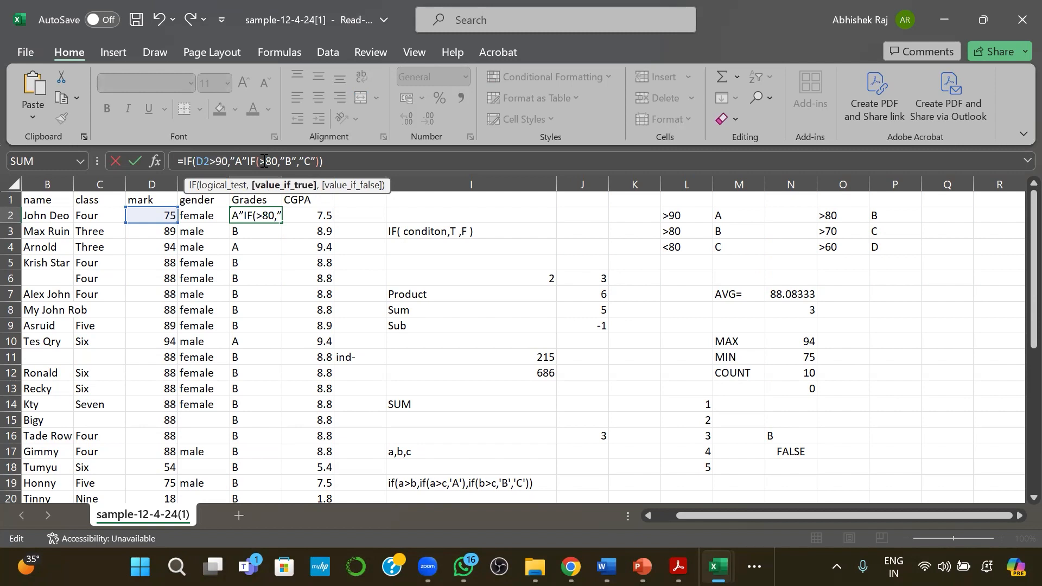
pyautogui.write(',')
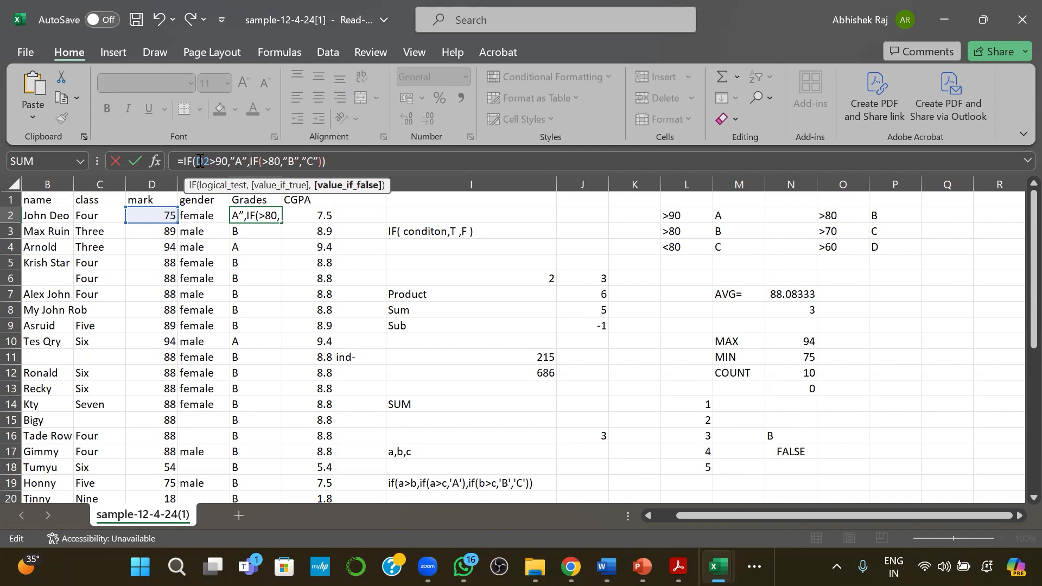
pyautogui.click(245, 160)
pyautogui.doubleClick(245, 160)
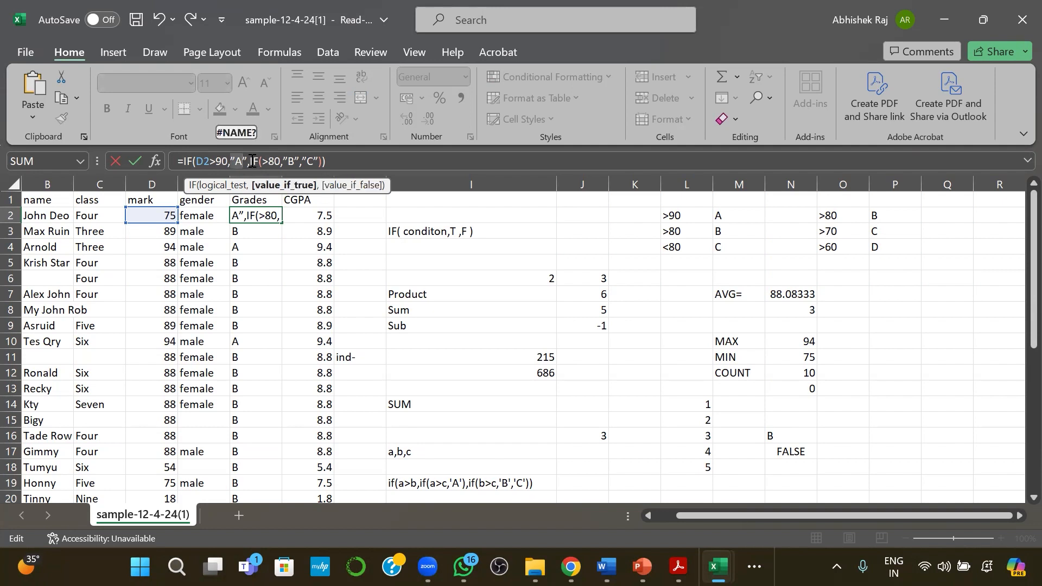
pyautogui.moveTo(241, 160); pyautogui.dragTo(250, 160)
pyautogui.click(672, 233)
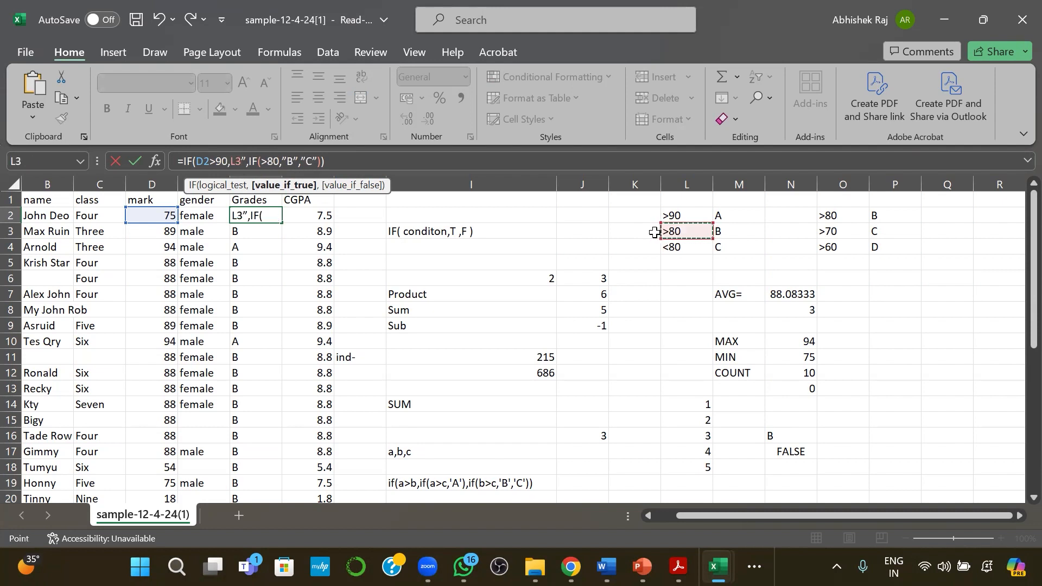
pyautogui.hotkey('ctrl', 'z')
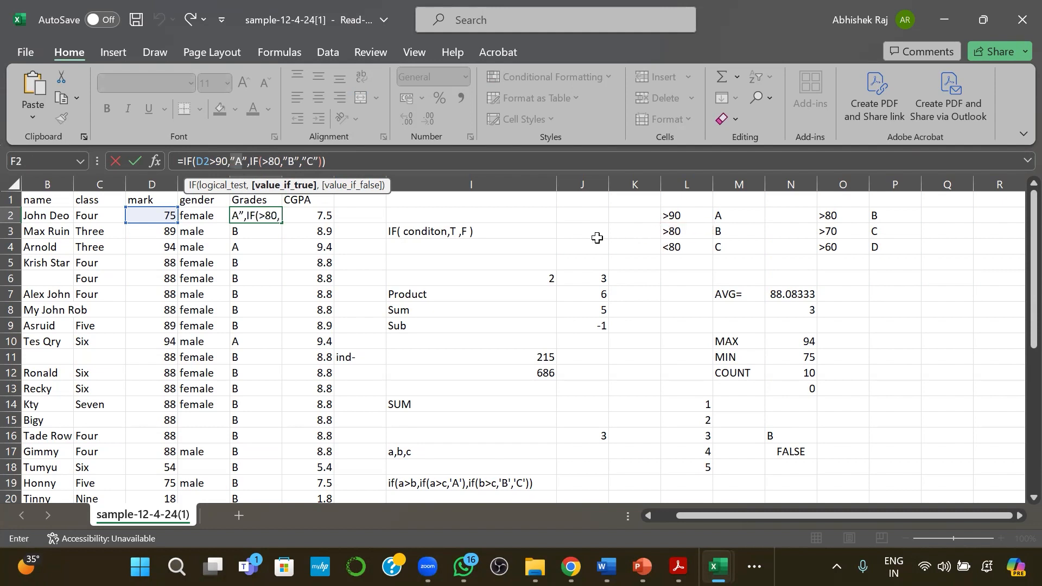
# Add D2 before >80 in the inner IF of F2 and enter =IF(D2>90,"A",IF(D2>80,"B","C")).
pyautogui.click(264, 160)
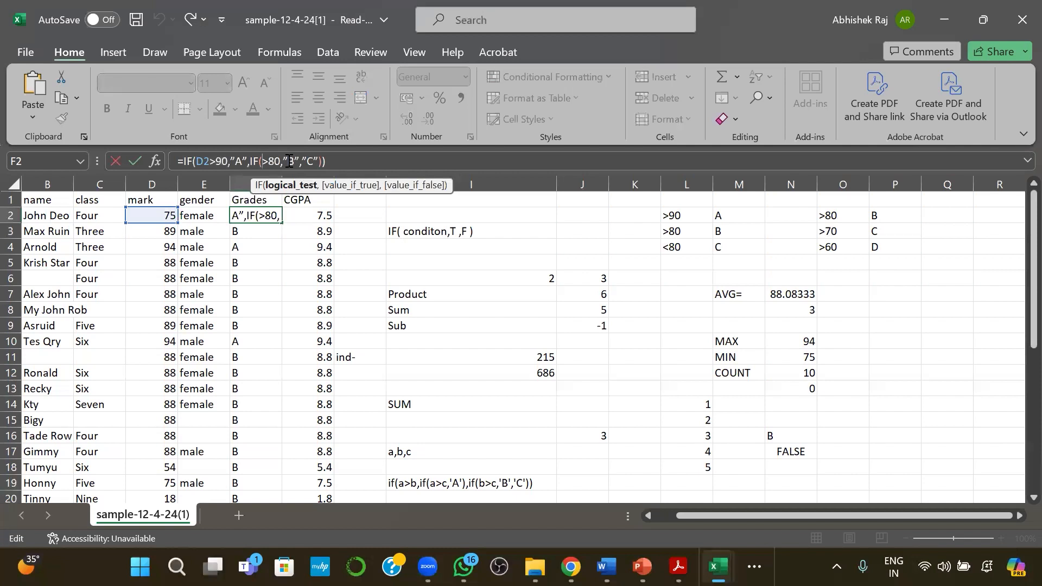
pyautogui.write('D2')
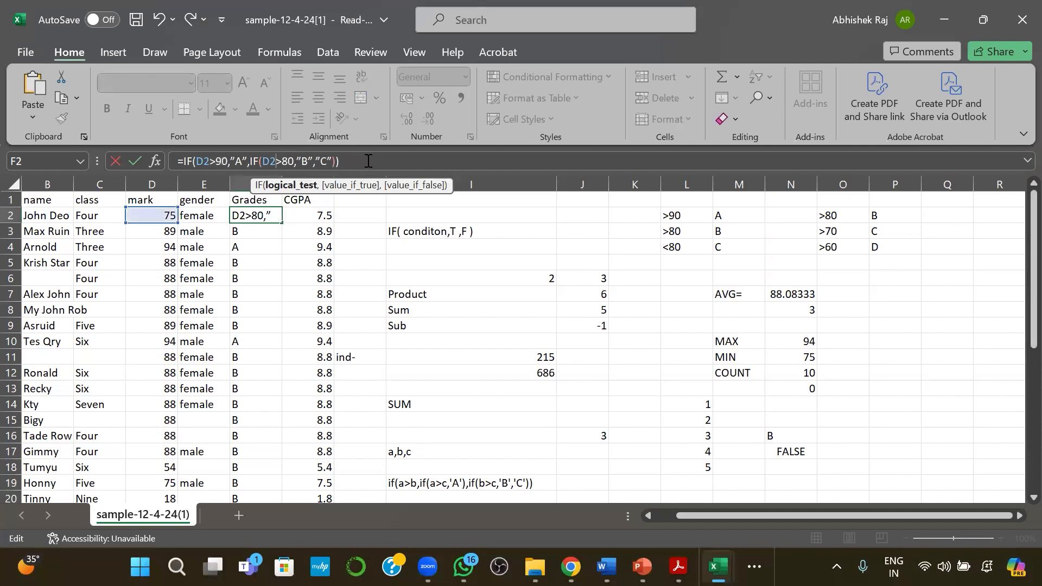
pyautogui.hotkey('ctrl', 'a')
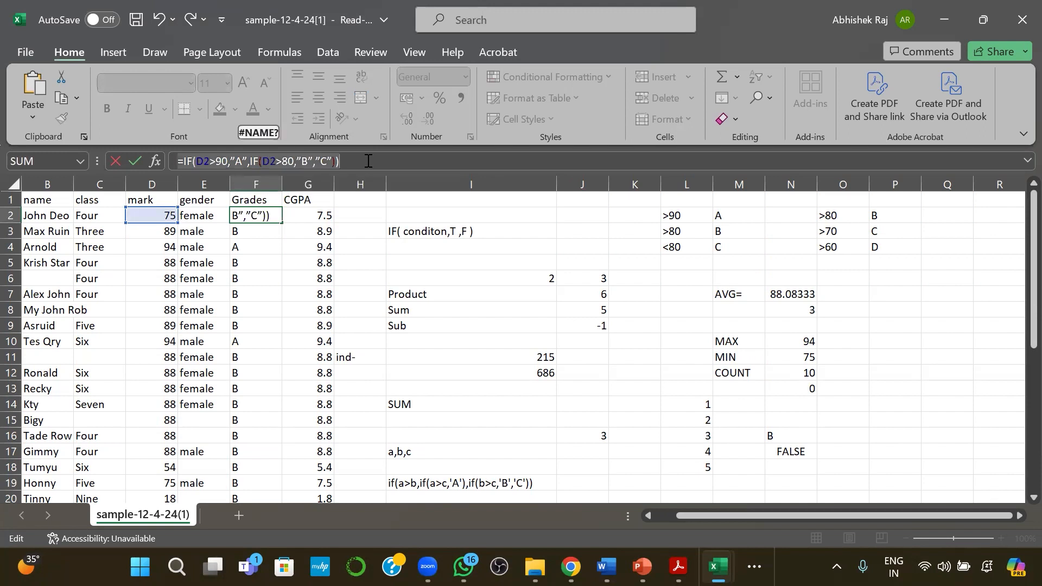
pyautogui.press('Return')
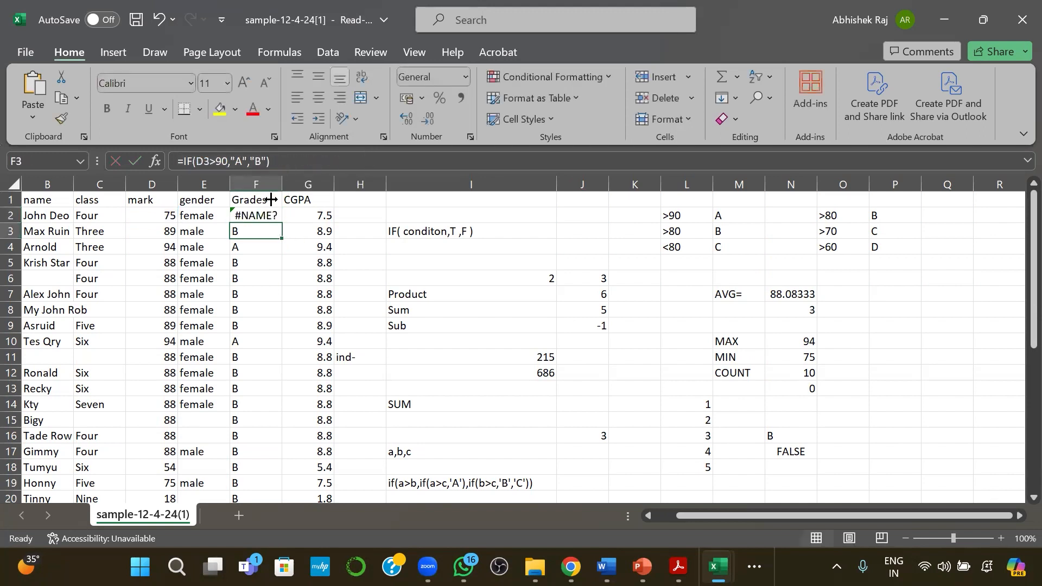
# Open the help on the #NAME? error in F2 and read its section on correcting the error.
pyautogui.click(279, 161)
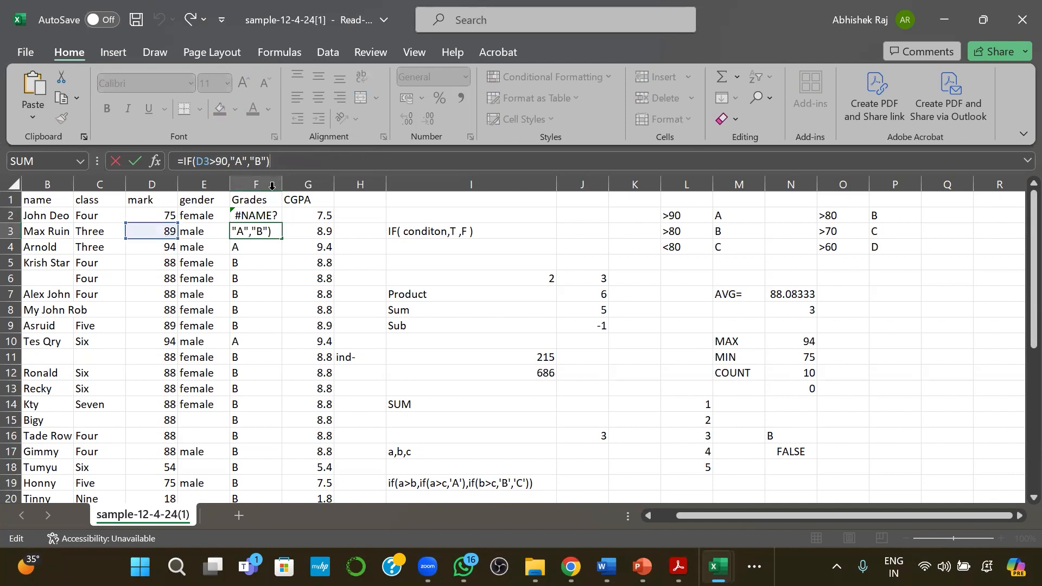
pyautogui.click(271, 216)
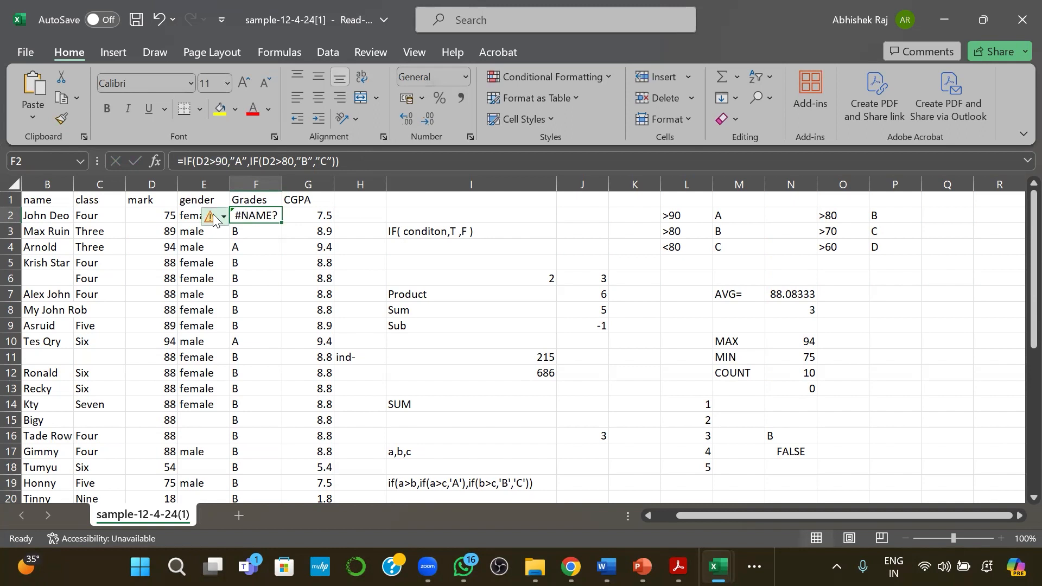
pyautogui.click(210, 216)
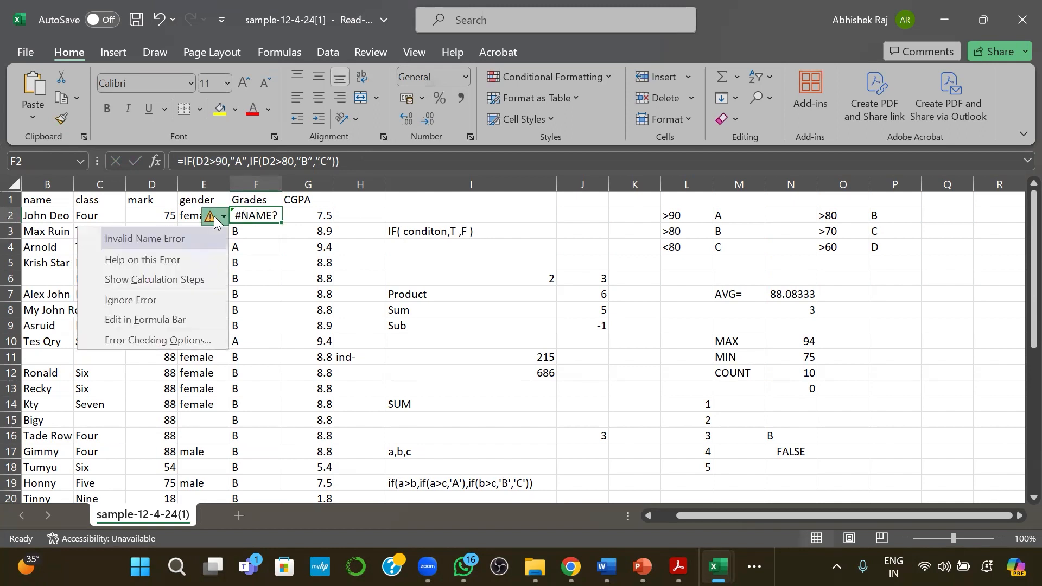
pyautogui.click(193, 255)
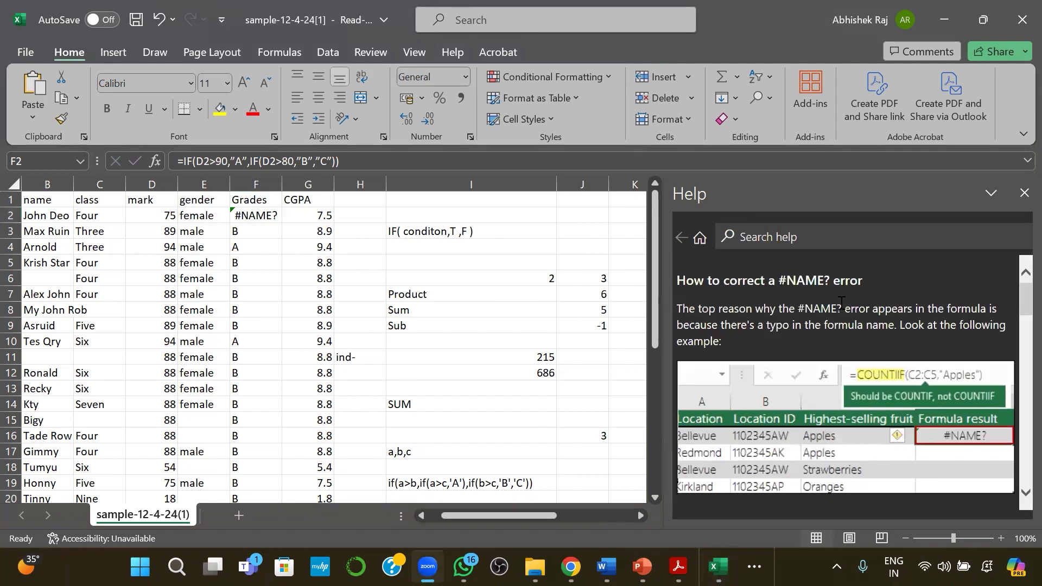
pyautogui.scroll(-1, 840, 302)
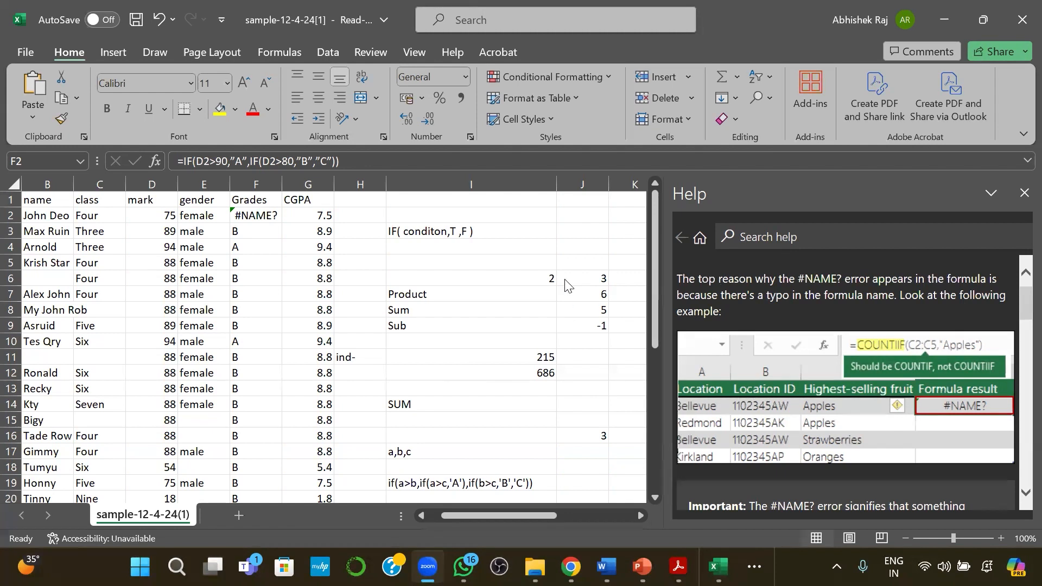
# Retype both IF function names in the F2 formula as lowercase if and re-enter the formula.
pyautogui.click(255, 161)
pyautogui.click(262, 162)
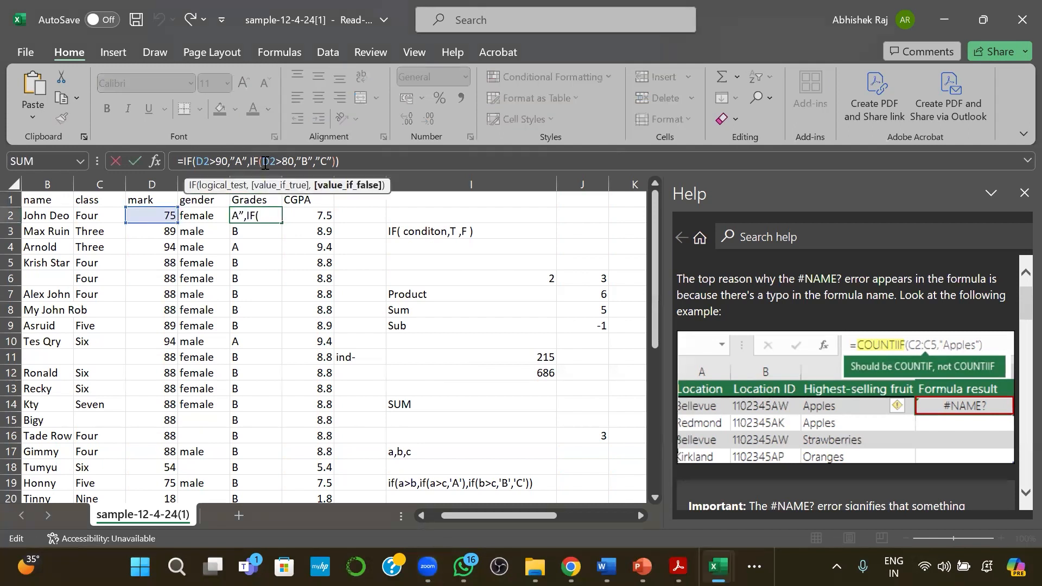
pyautogui.press('BackSpace')
pyautogui.press('BackSpace')
pyautogui.write('if')
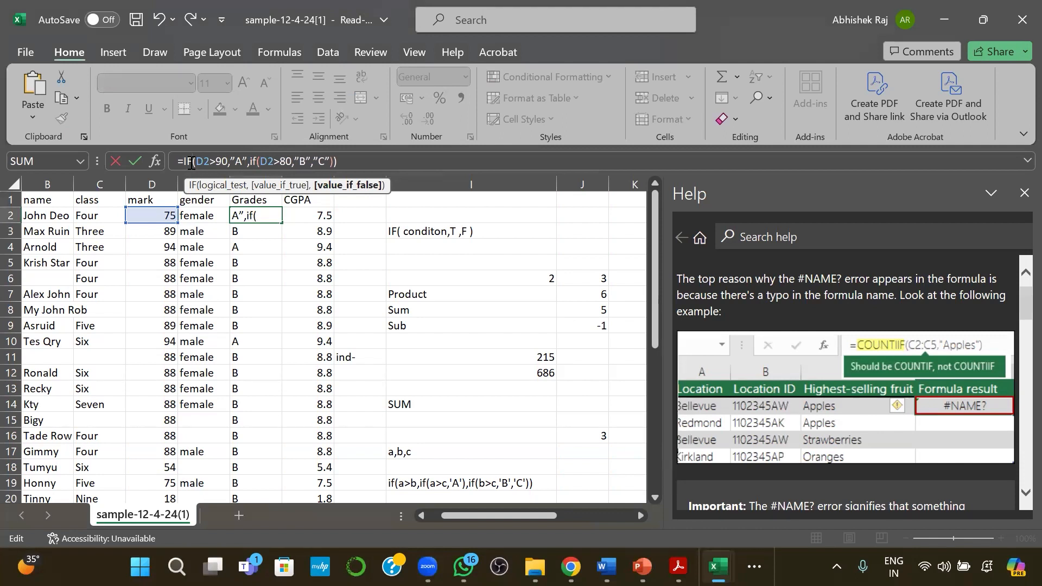
pyautogui.press('BackSpace')
pyautogui.press('BackSpace')
pyautogui.write('if')
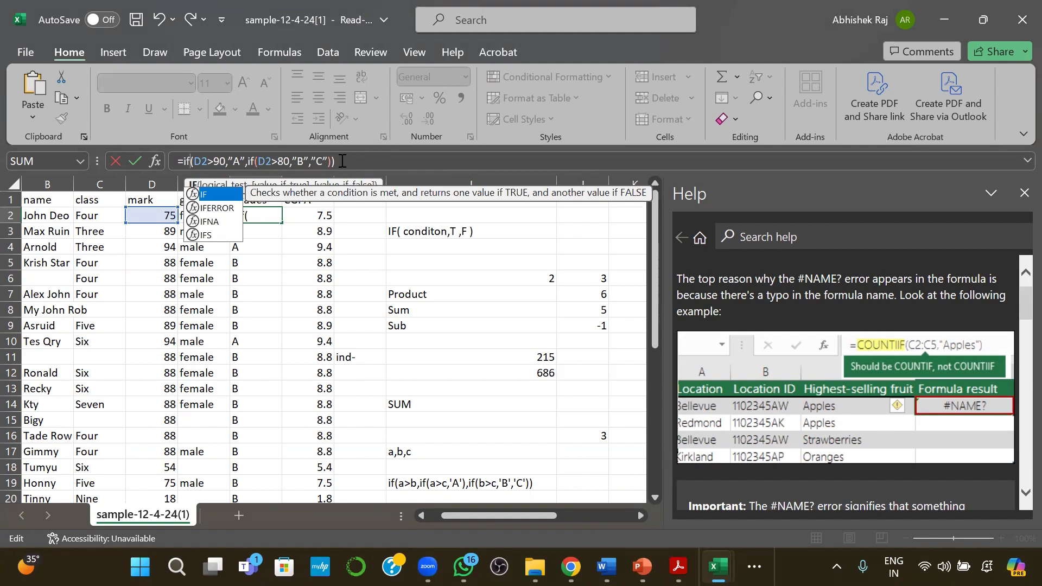
pyautogui.press('Escape')
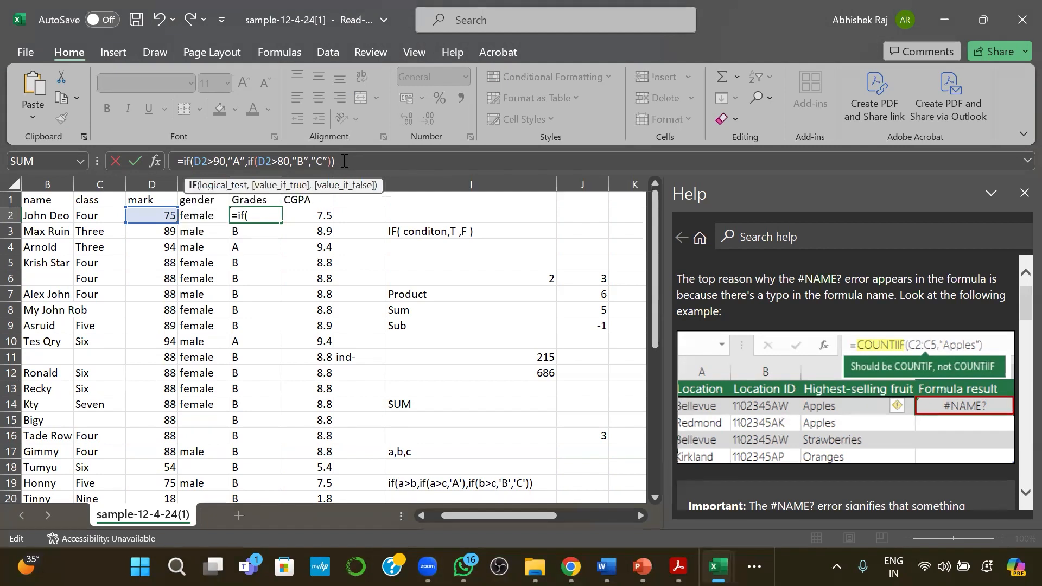
pyautogui.press('Return')
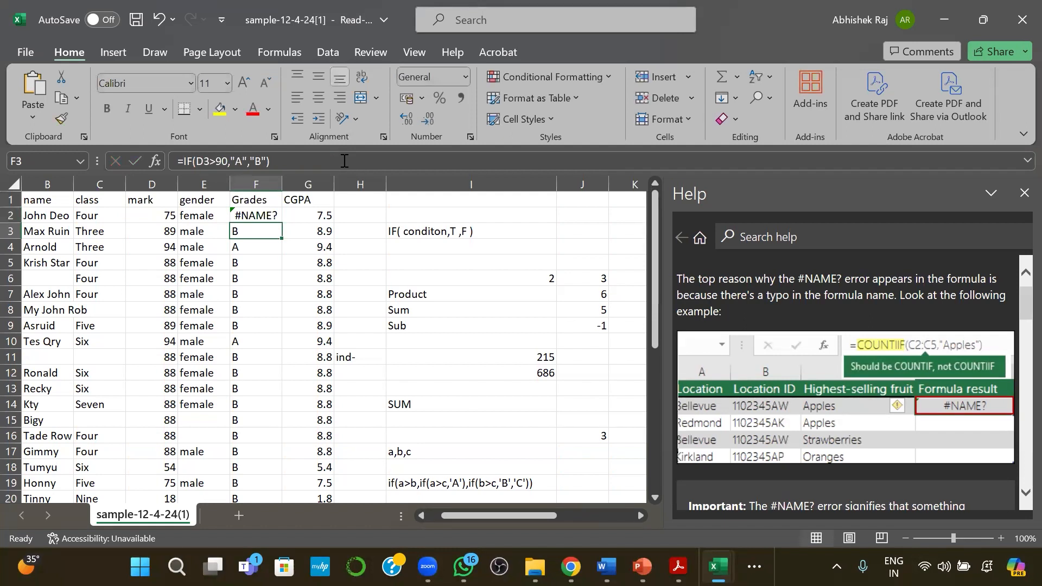
# Change the inner IF condition in the F2 formula to D2<80.
pyautogui.click(262, 213)
pyautogui.click(280, 161)
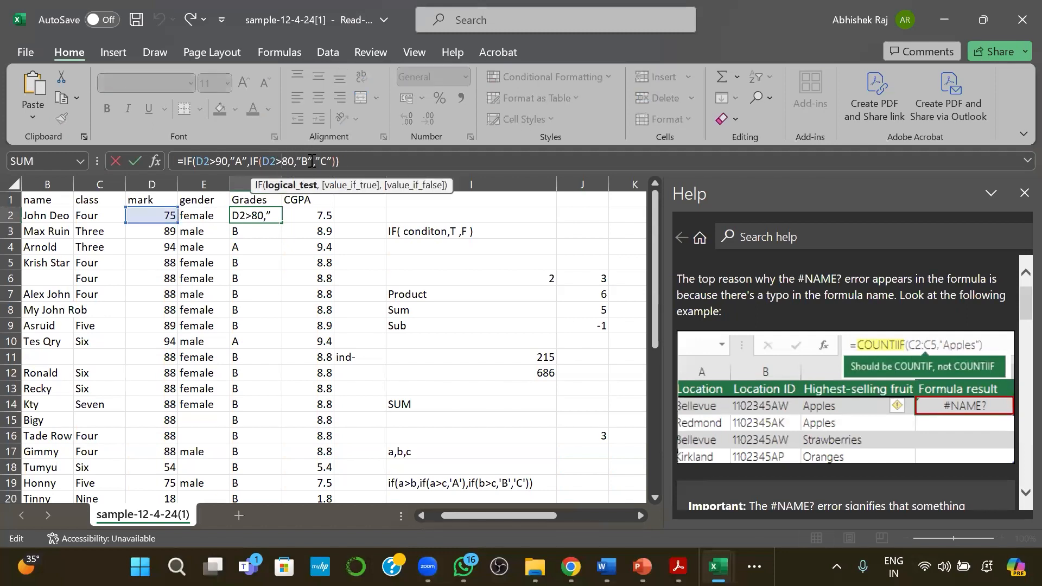
pyautogui.write('<')
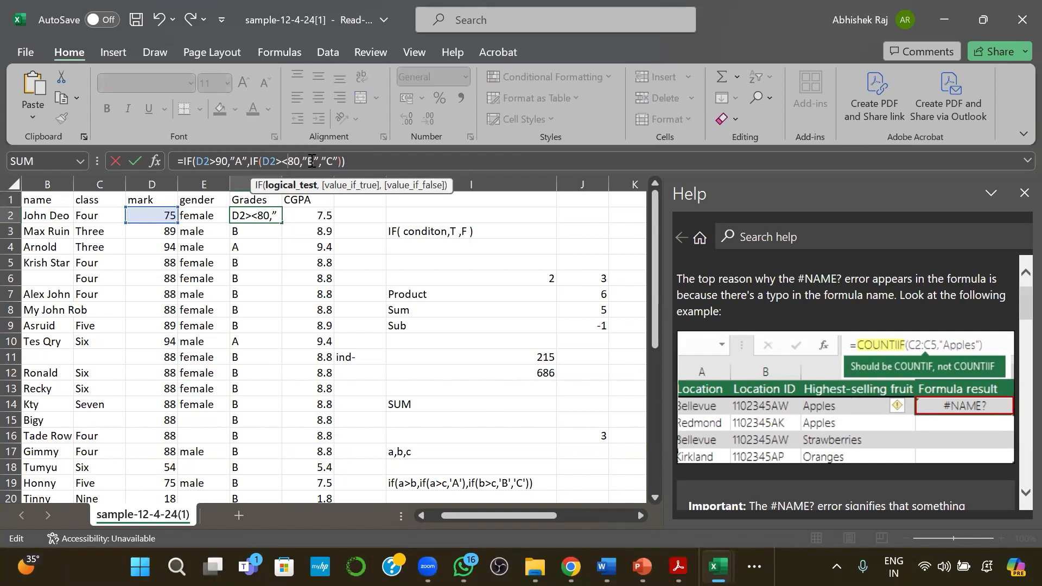
pyautogui.press('Left')
pyautogui.press('BackSpace')
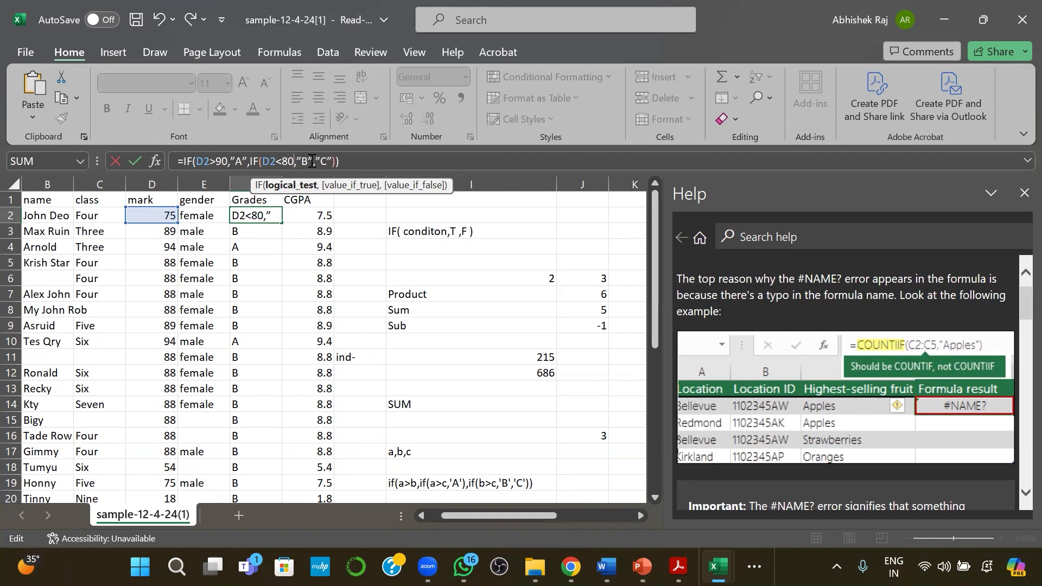
# Swap the inner IF results in F2 to "C","B" and enter =IF(D2>90,"A",IF(D2<80,"C","B")).
pyautogui.click(312, 161)
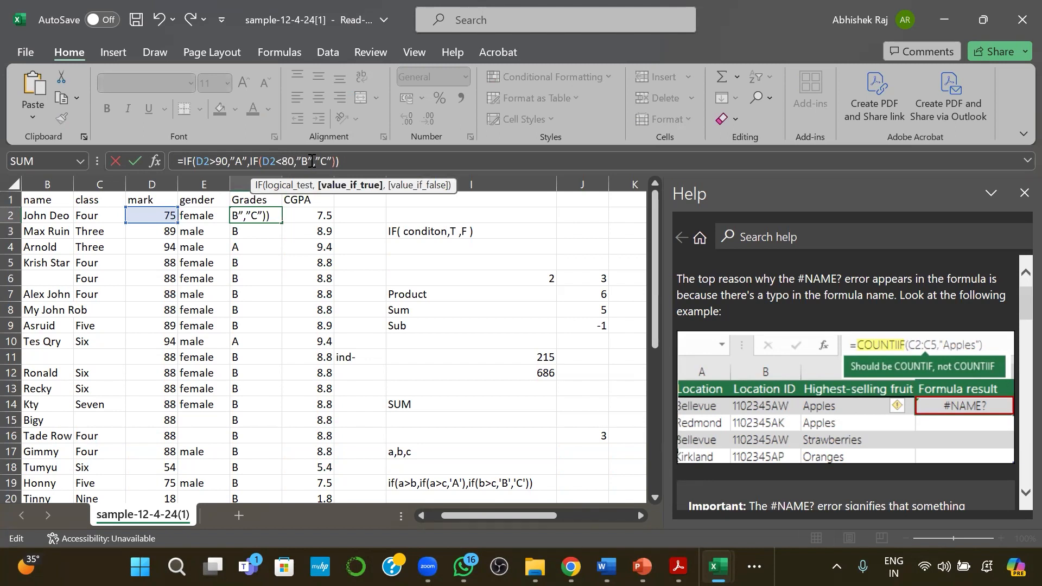
pyautogui.press('BackSpace')
pyautogui.write('C')
pyautogui.press('Right')
pyautogui.press('Right')
pyautogui.press('Right')
pyautogui.press('Right')
pyautogui.press('BackSpace')
pyautogui.write('B')
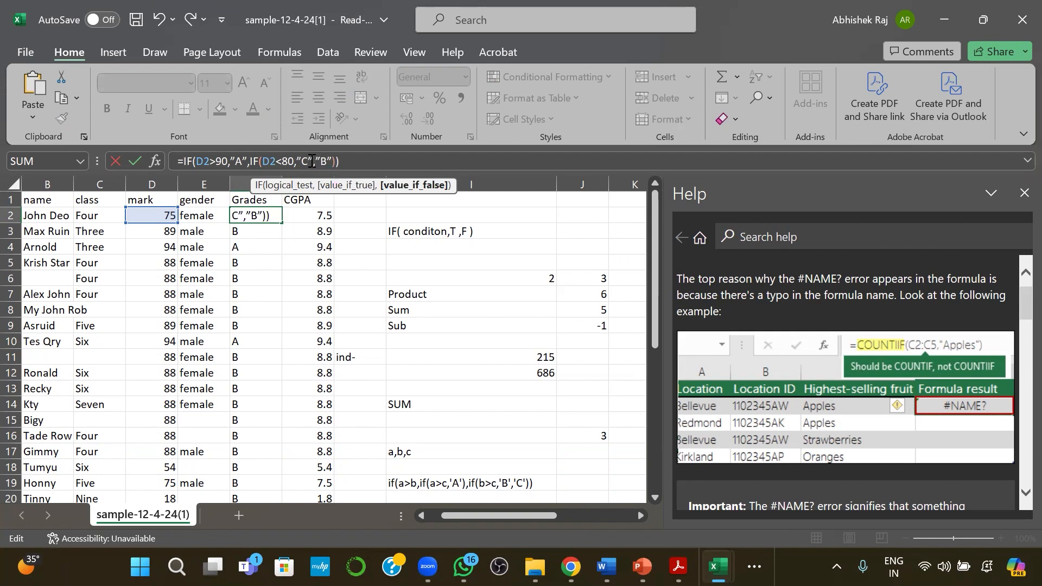
pyautogui.press('Return')
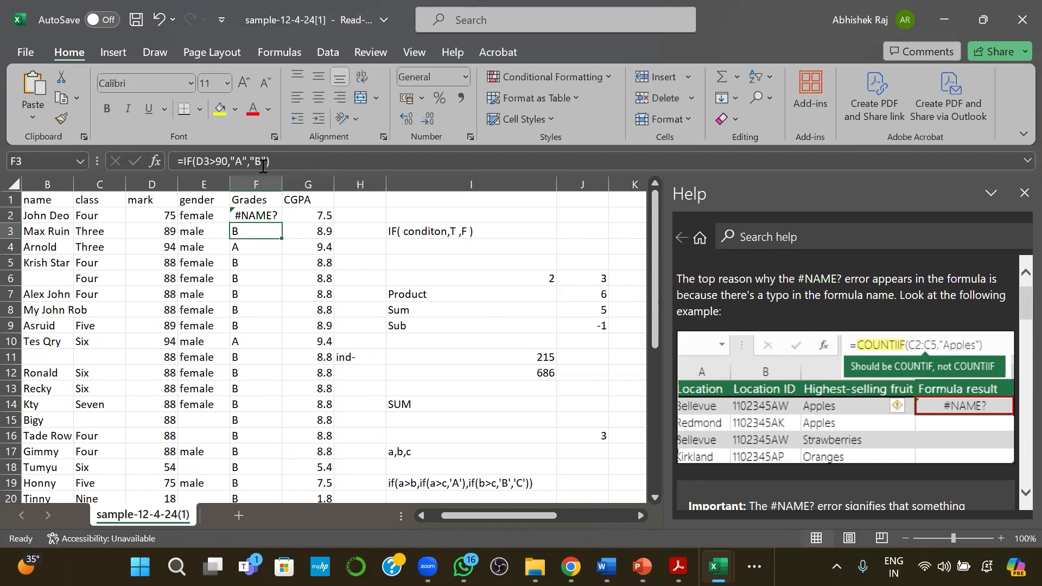
pyautogui.click(245, 216)
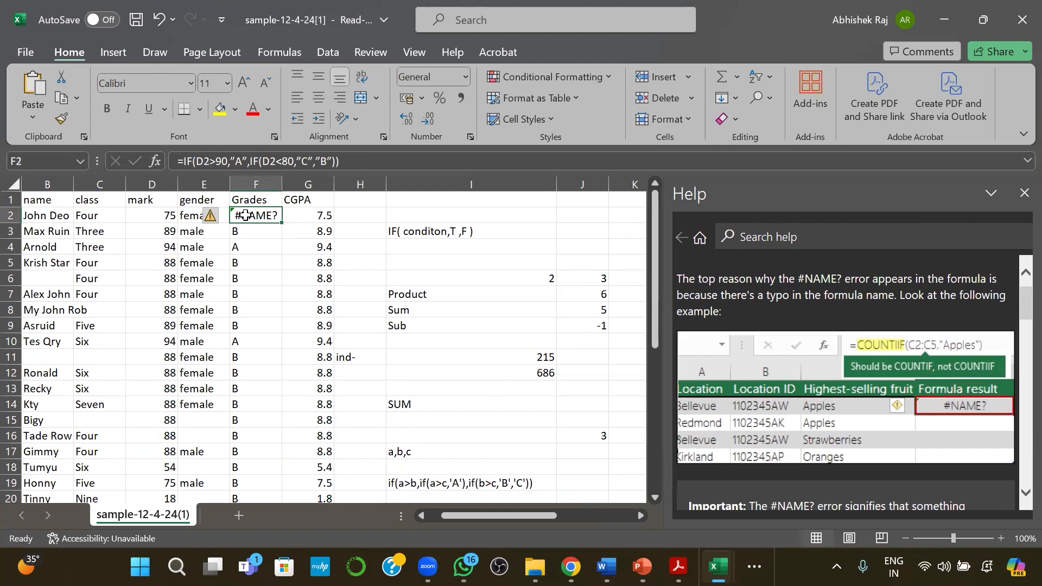
pyautogui.click(290, 161)
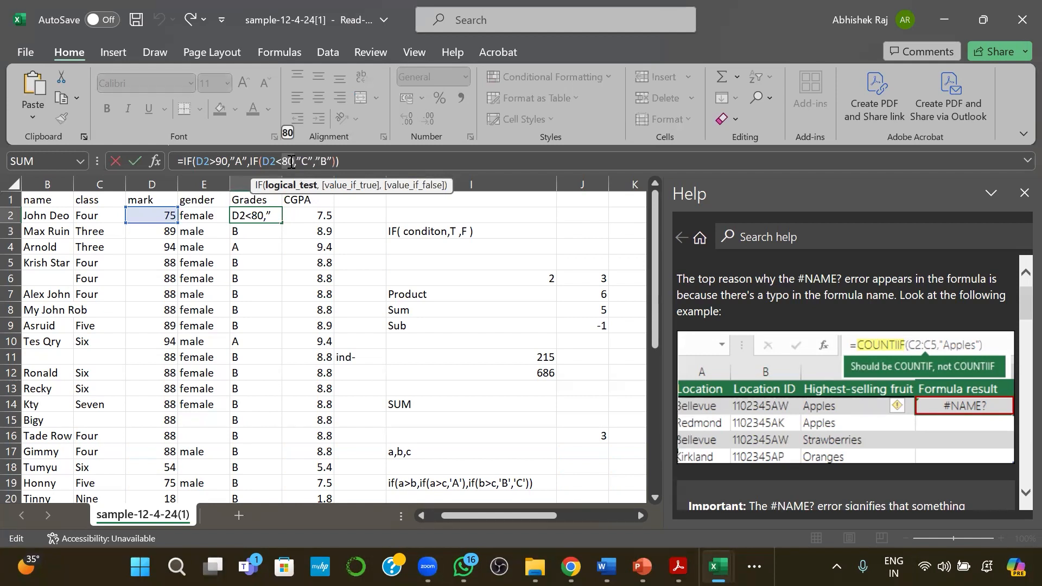
pyautogui.click(232, 161)
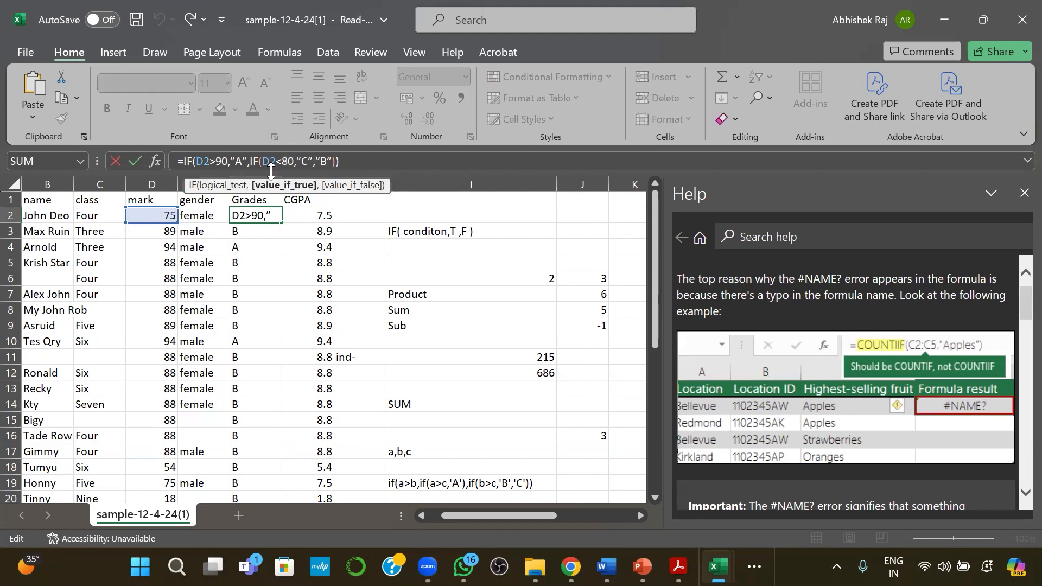
pyautogui.press('BackSpace')
pyautogui.press('Right')
pyautogui.press('Right')
pyautogui.press('Right')
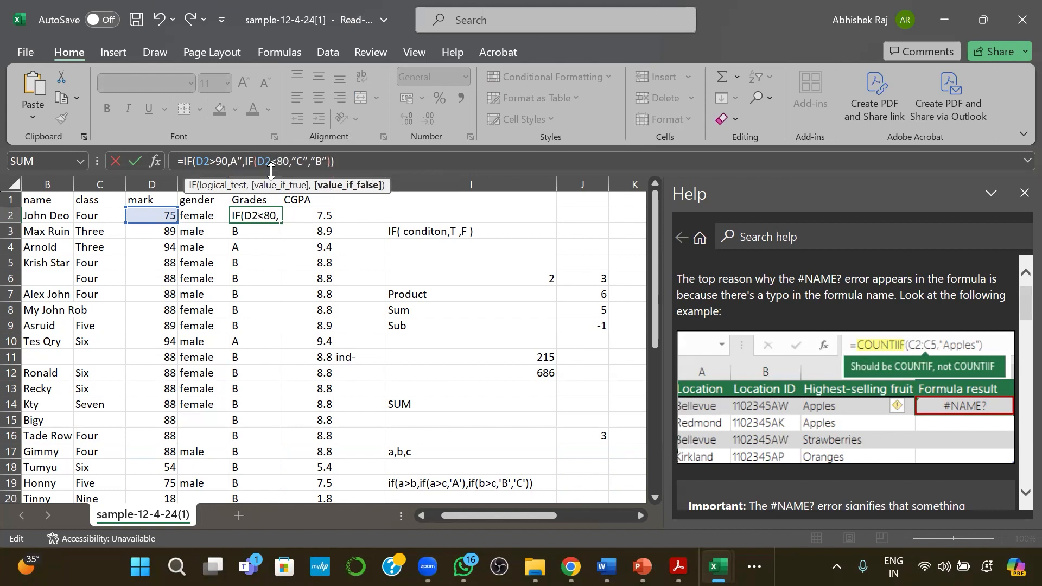
pyautogui.press('Escape')
# Replace the F2 formula with the simple =if(D2>90,"A","B"), accepting the suggested correction of the missing quote.
pyautogui.write('=if(')
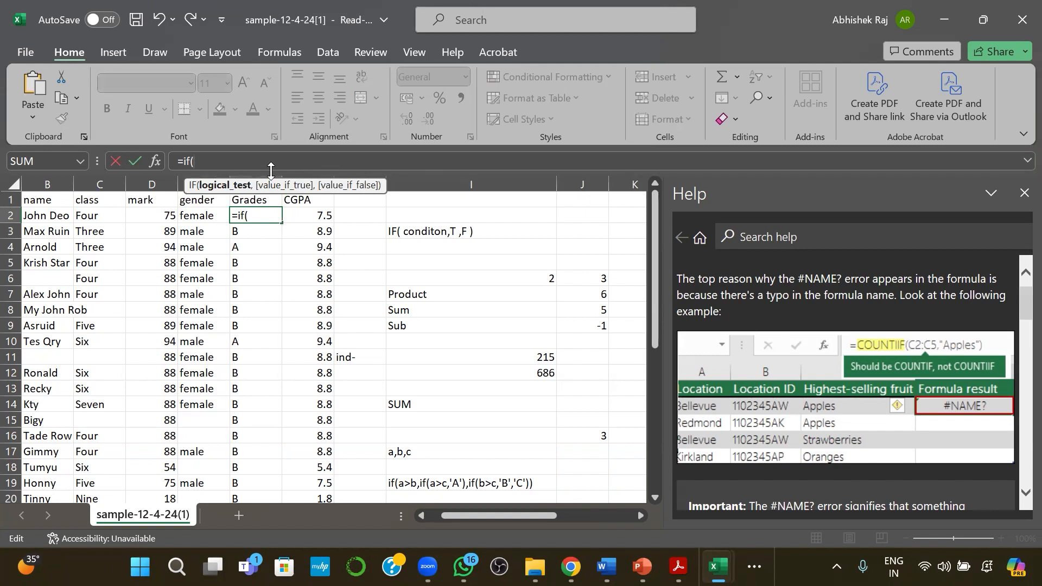
pyautogui.write('D')
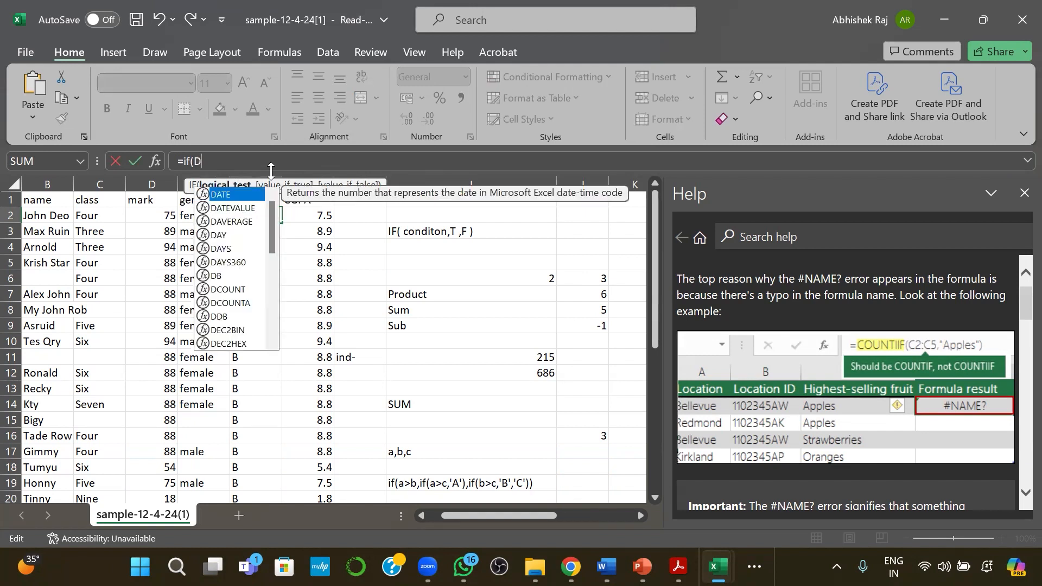
pyautogui.write('2>90')
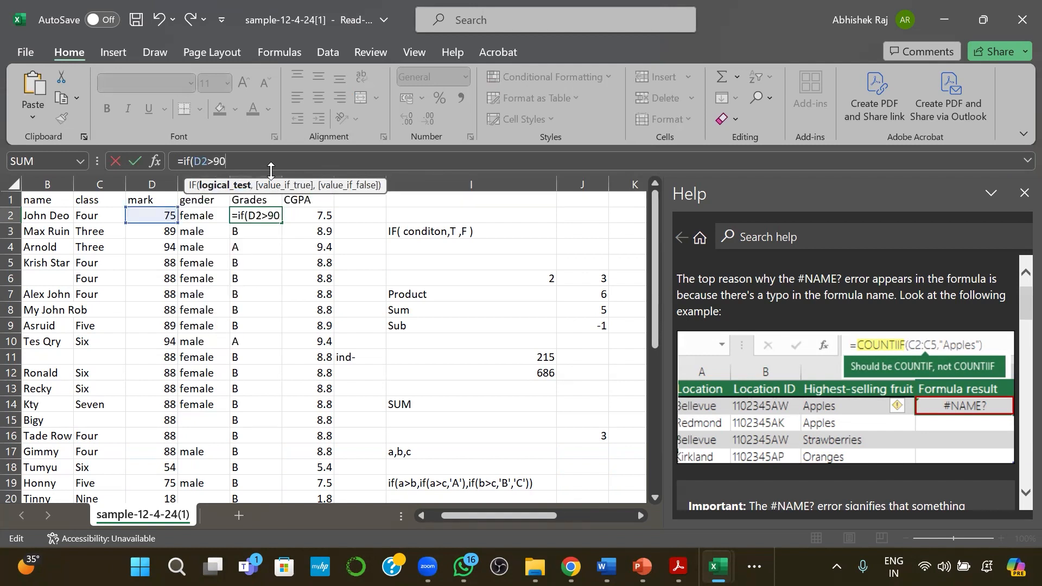
pyautogui.write(',"A"')
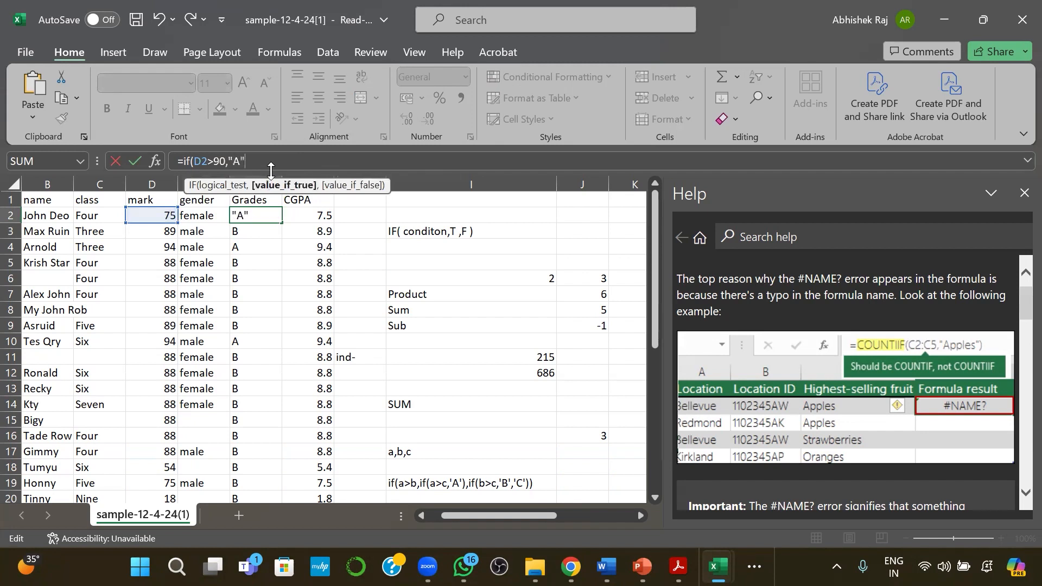
pyautogui.write(',"B)')
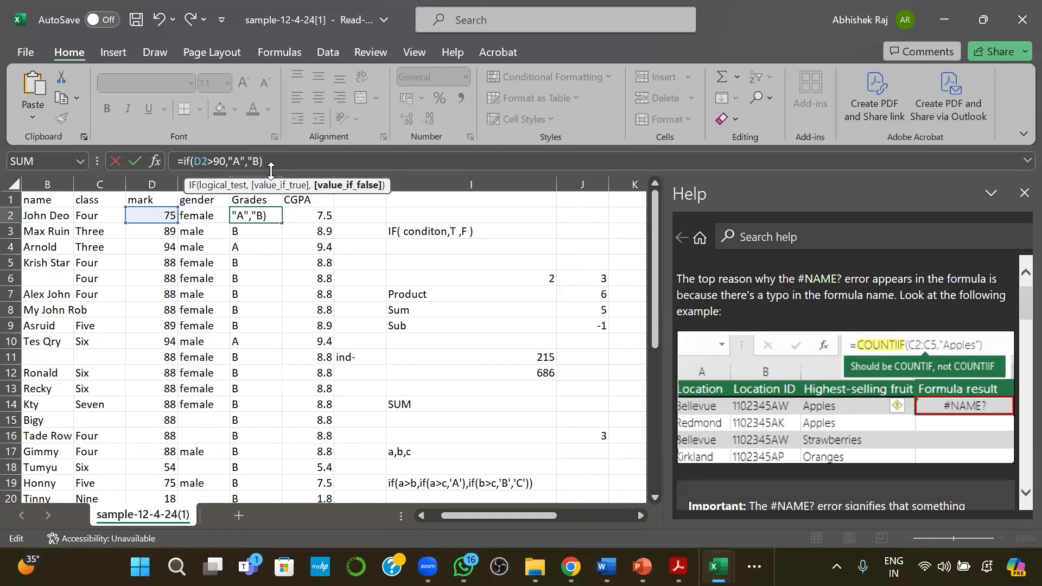
pyautogui.press('Return')
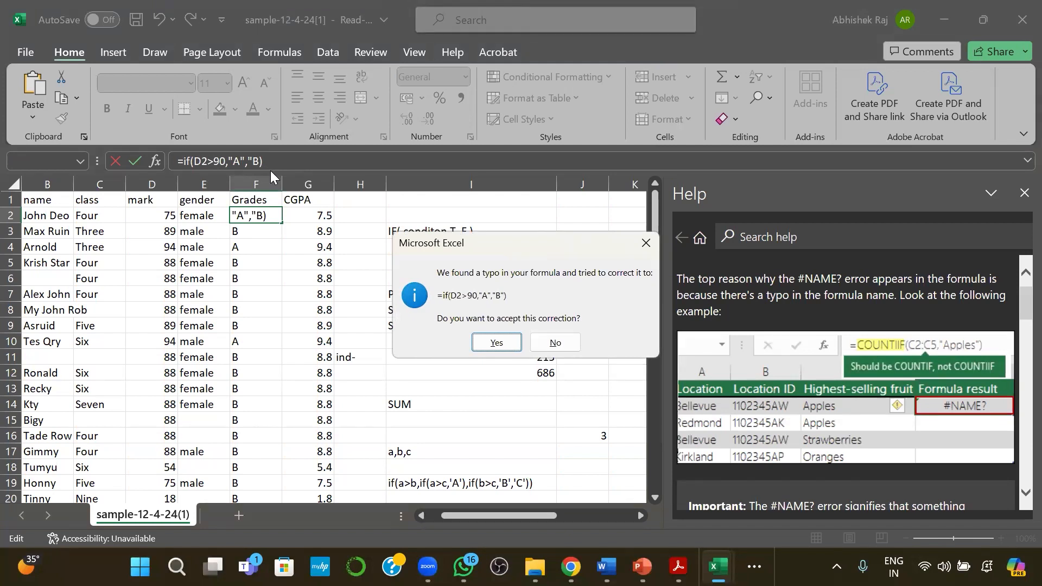
pyautogui.press('Return')
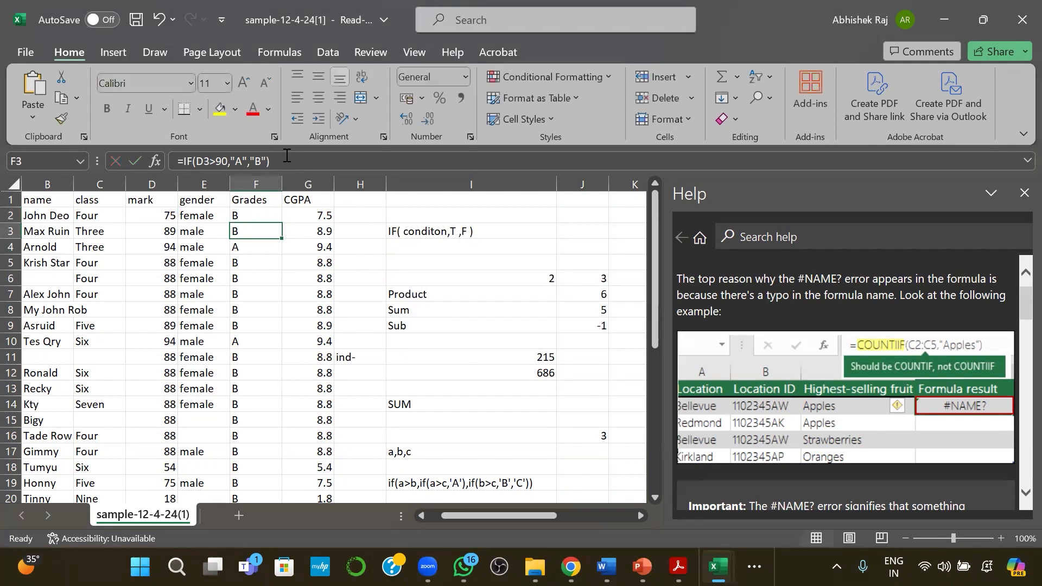
# Replace the "B" result in the F2 formula with the start of a nested if(.
pyautogui.press('F2')
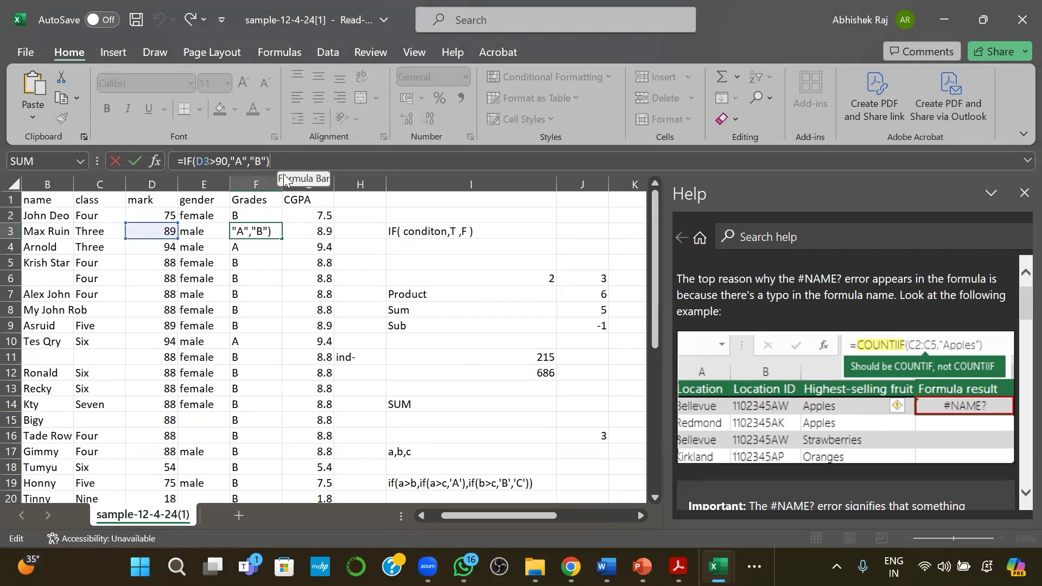
pyautogui.click(264, 215)
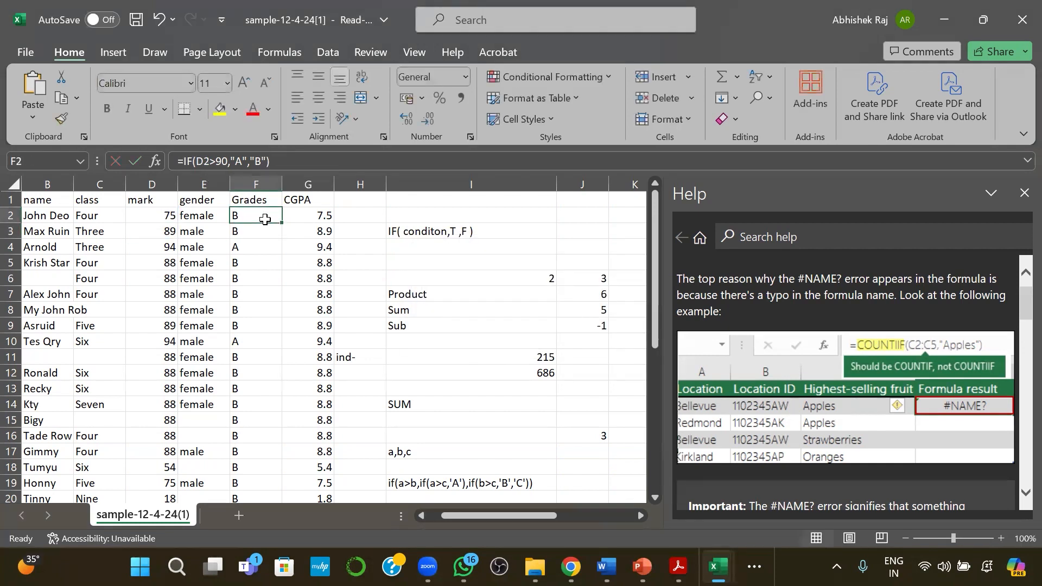
pyautogui.click(265, 162)
pyautogui.press('BackSpace')
pyautogui.press('BackSpace')
pyautogui.press('BackSpace')
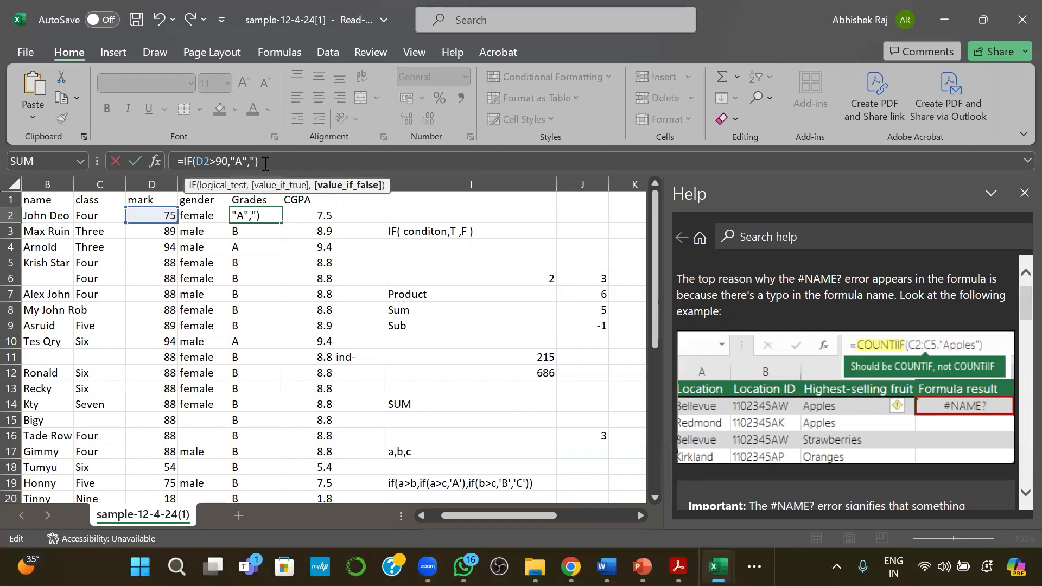
pyautogui.write('if')
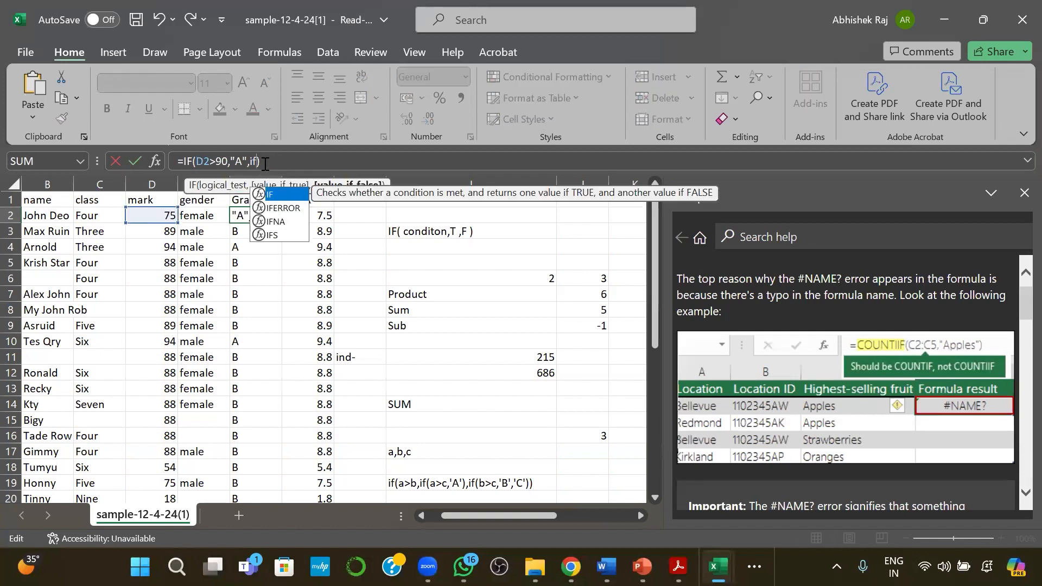
pyautogui.write('(')
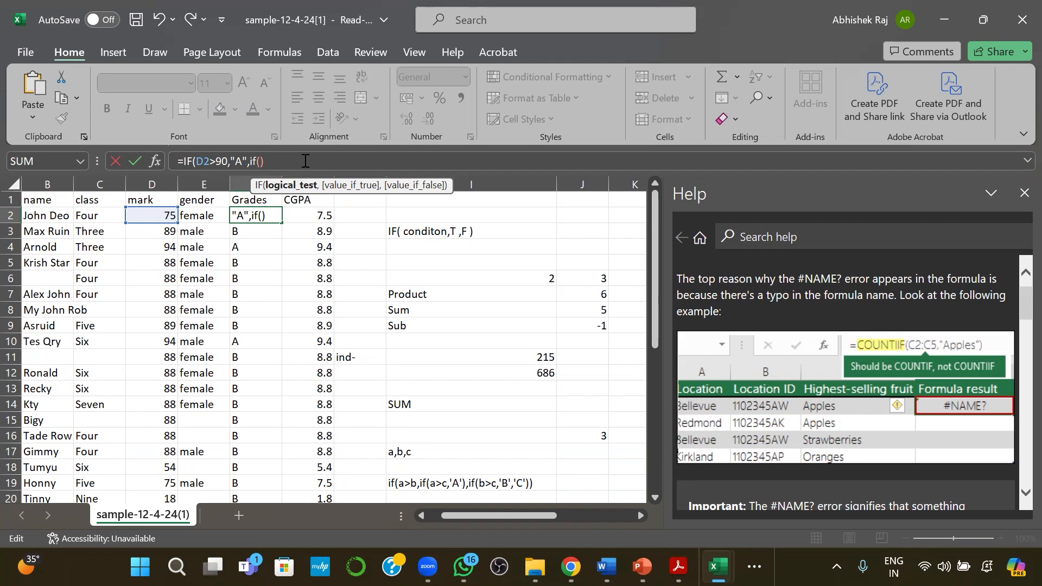
# Complete the nested IF in F2 with D2>80, "B" and "C", and enter =IF(D2>90,"A",IF(D2>80,"B","C")).
pyautogui.write('D2')
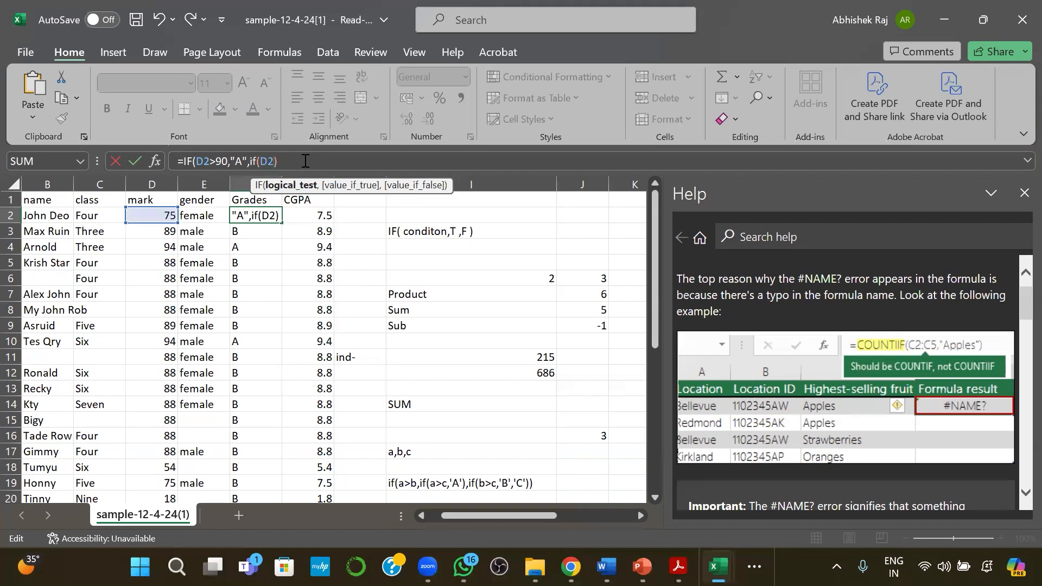
pyautogui.write('>')
pyautogui.write('80')
pyautogui.write(',"')
pyautogui.write('B","')
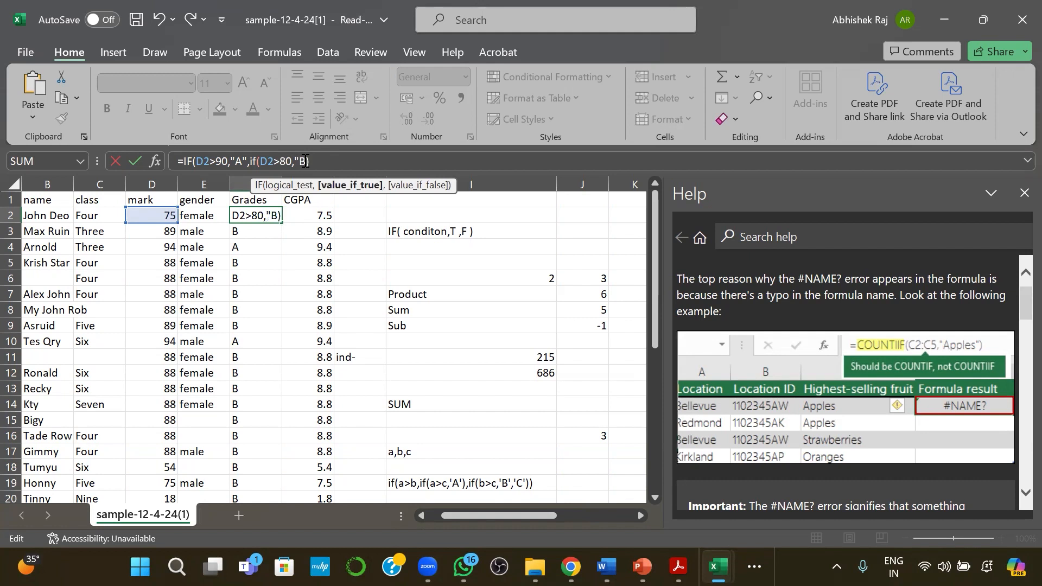
pyautogui.write('C"')
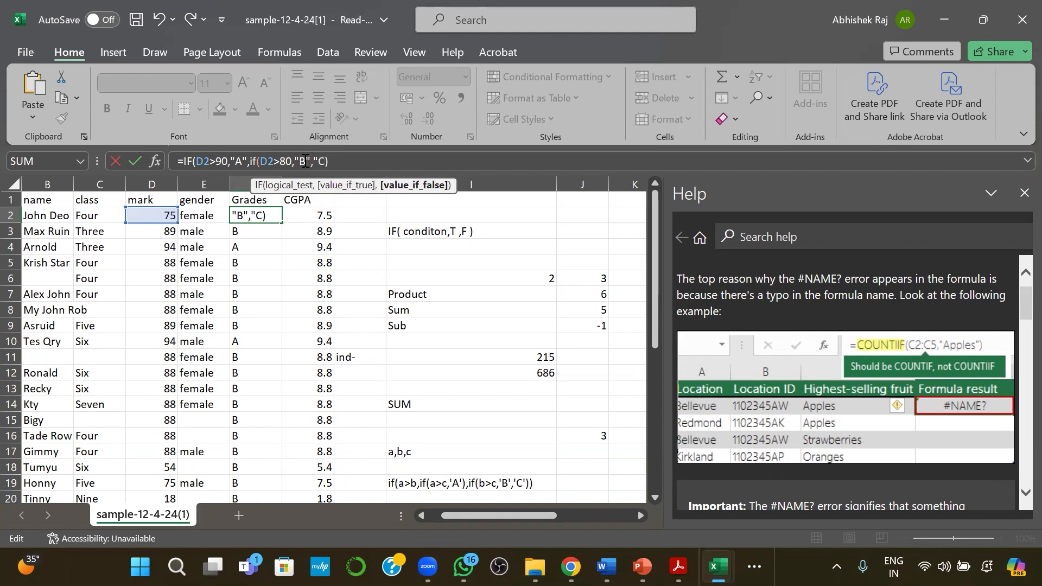
pyautogui.write(')')
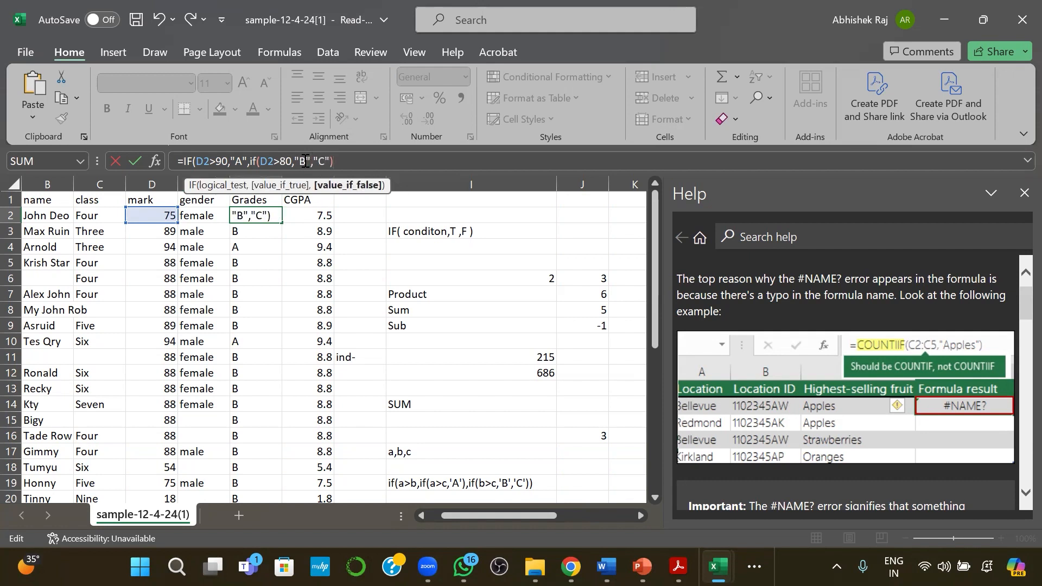
pyautogui.write(')')
pyautogui.press('Return')
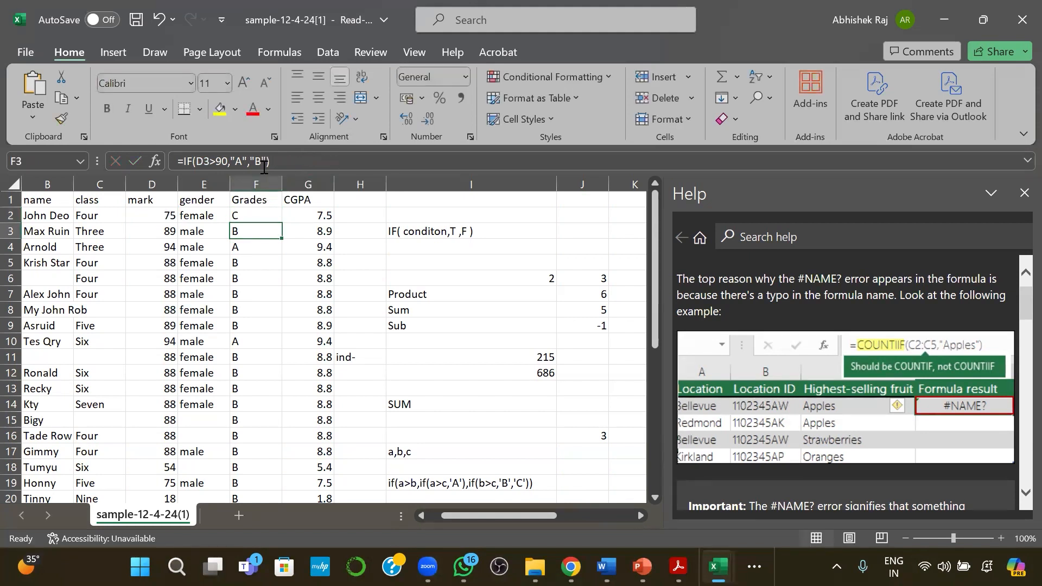
# Recheck the nested IF formula in F2 and fill it down the Grades column through F36.
pyautogui.click(242, 214)
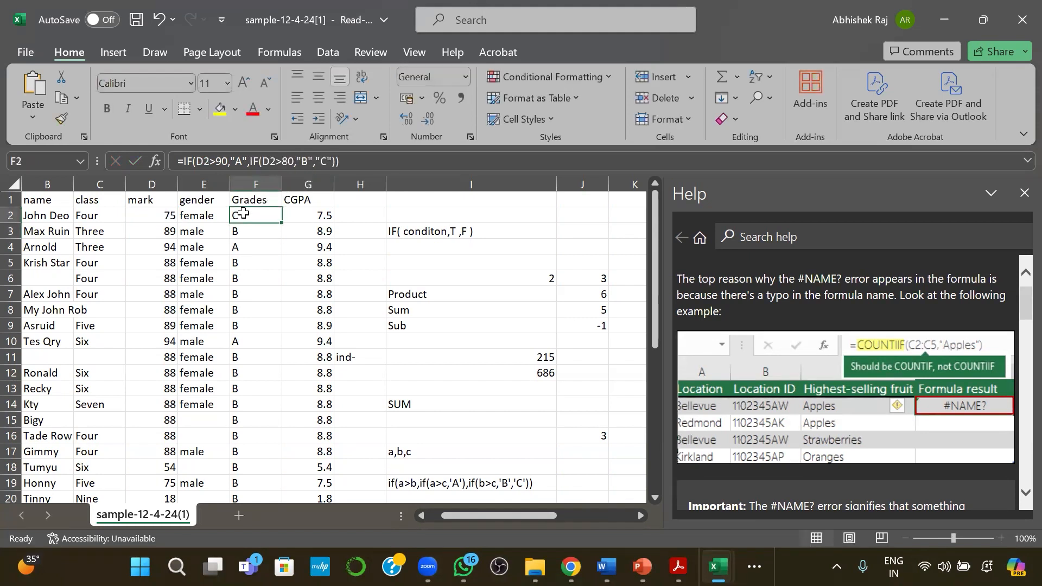
pyautogui.click(322, 162)
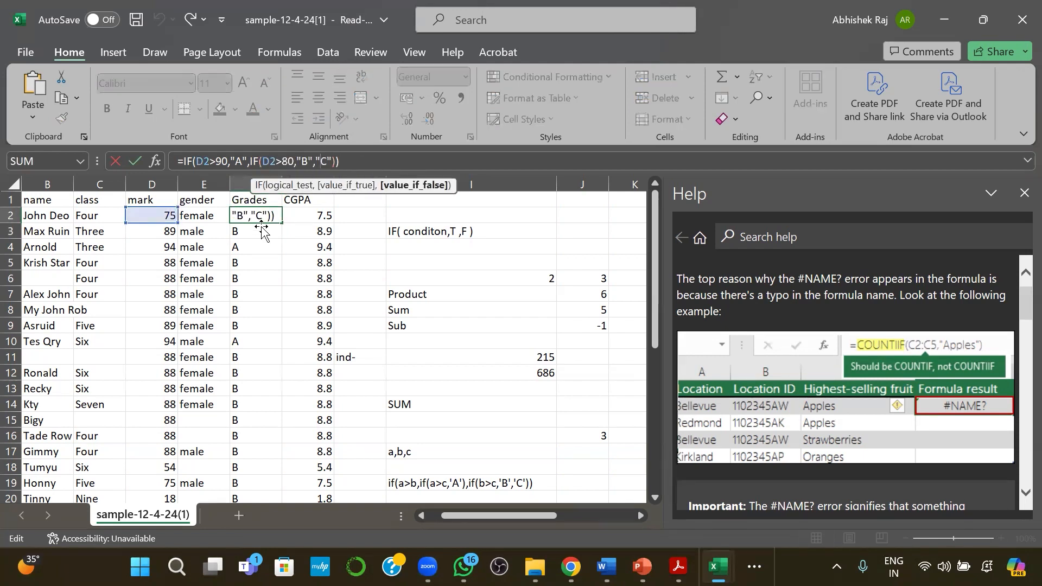
pyautogui.press('Return')
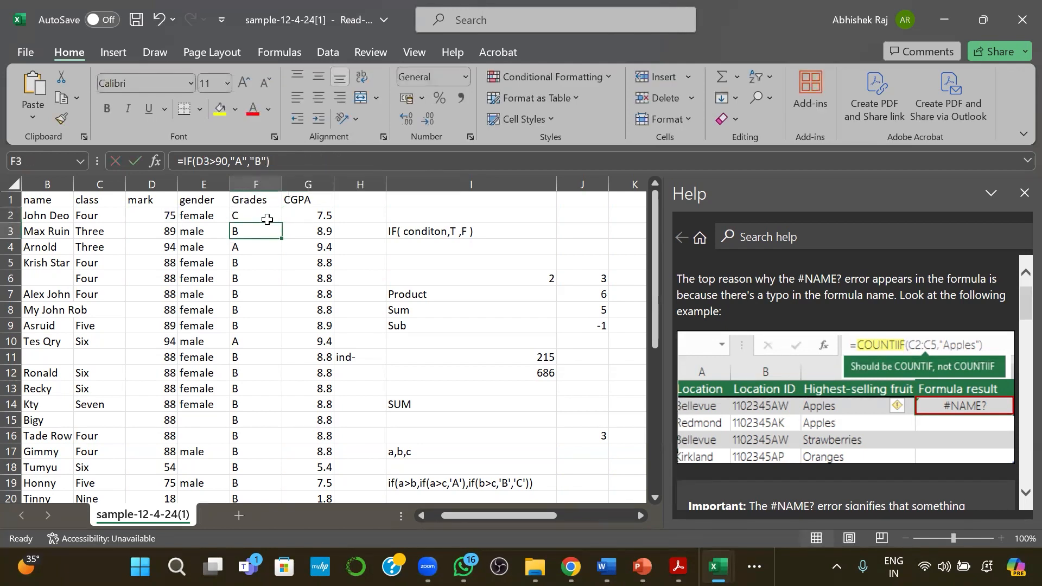
pyautogui.click(266, 218)
pyautogui.moveTo(282, 222)
pyautogui.mouseDown()
pyautogui.moveTo(293, 395)
pyautogui.moveTo(278, 470)
pyautogui.mouseUp()
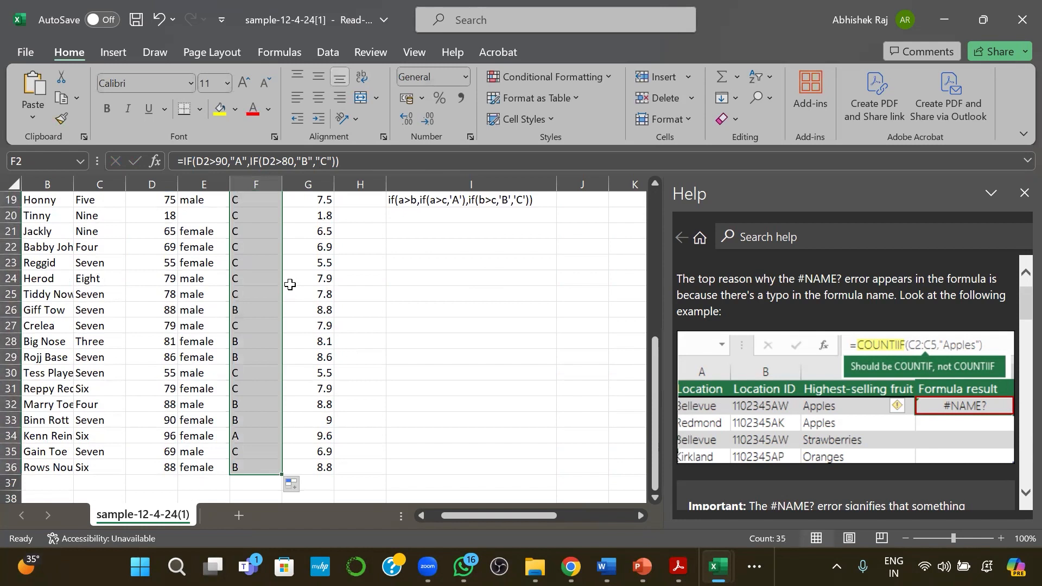
pyautogui.scroll(2, 287, 284)
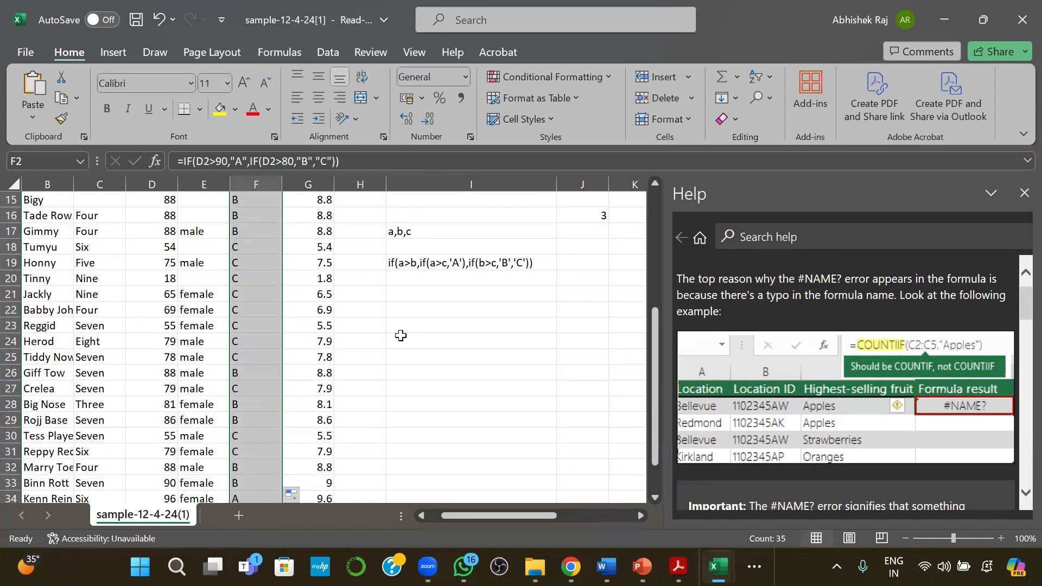
pyautogui.scroll(5, 426, 290)
pyautogui.click(429, 279)
pyautogui.click(442, 253)
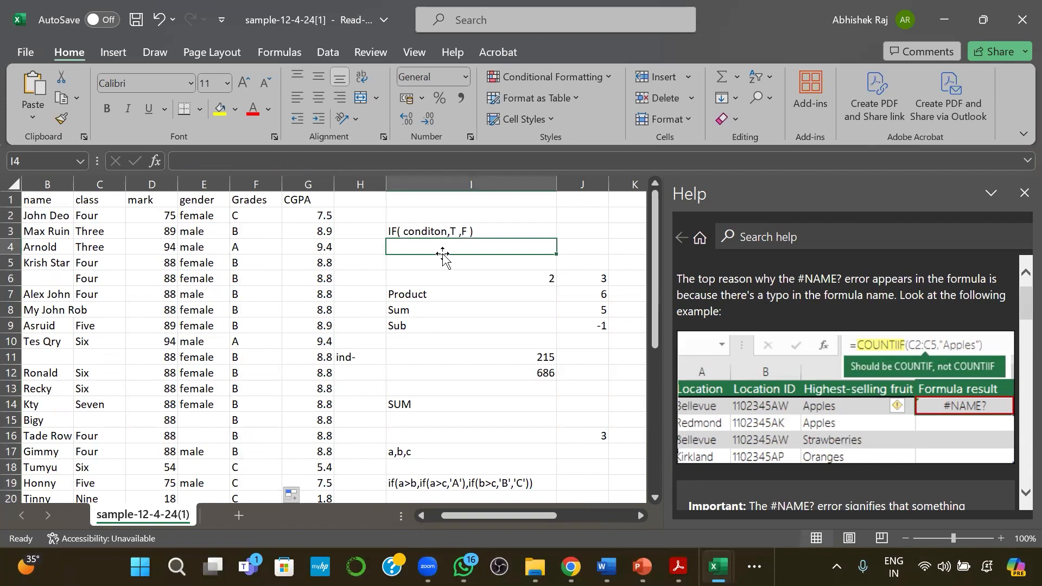